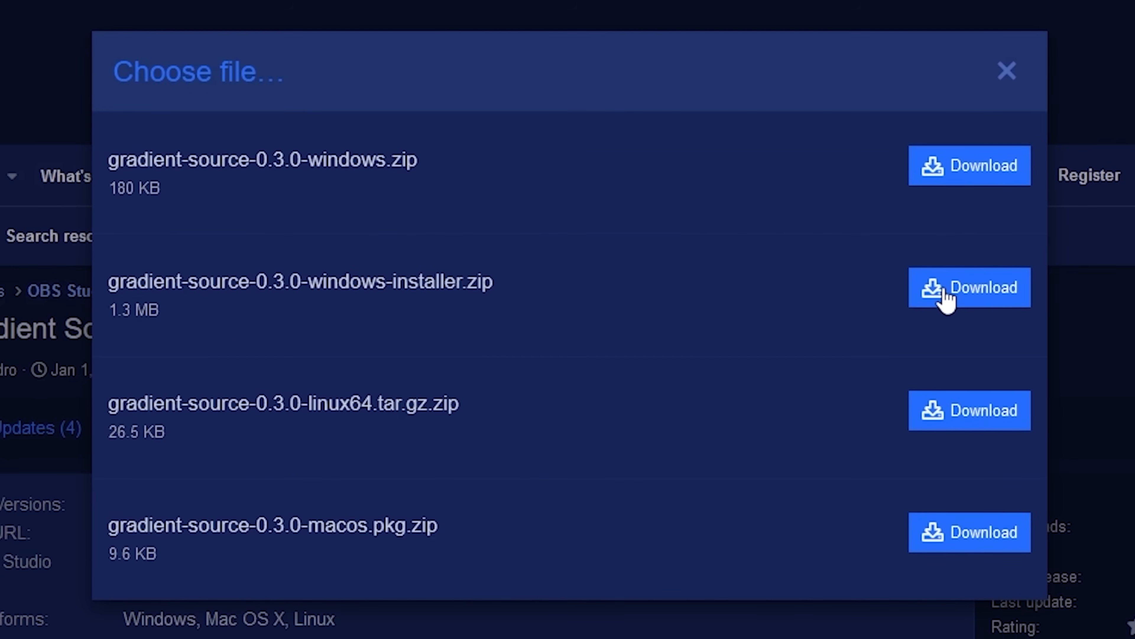
# - Download gradient-source-0.3.0-windows-installer.zip and extract it in the Downloads folder
pyautogui.click(946, 300)
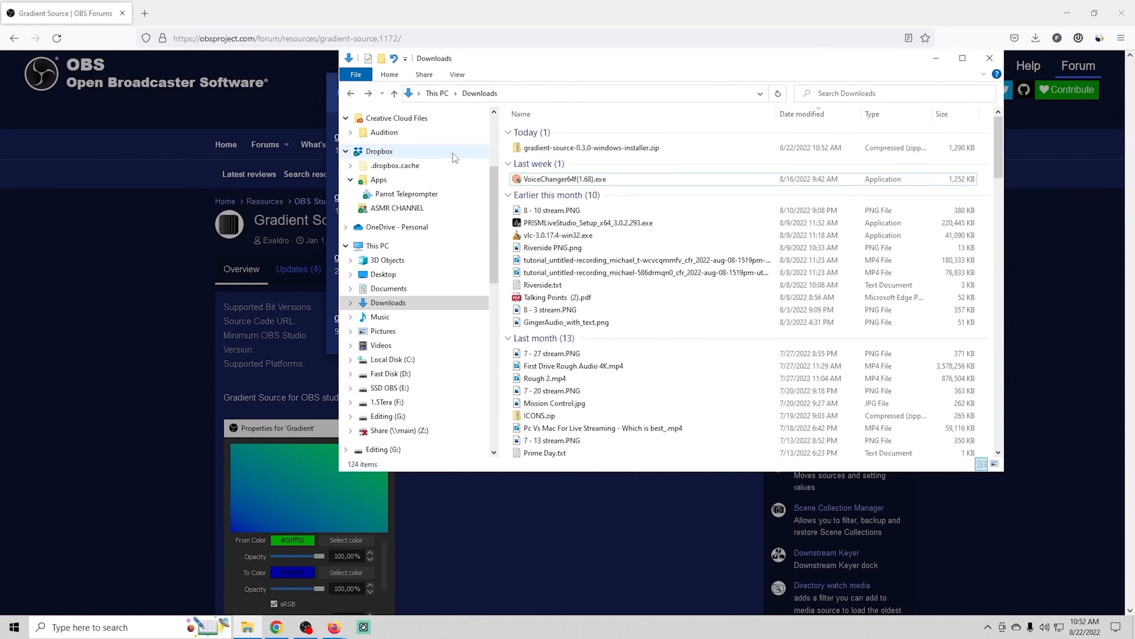
pyautogui.rightClick(571, 147)
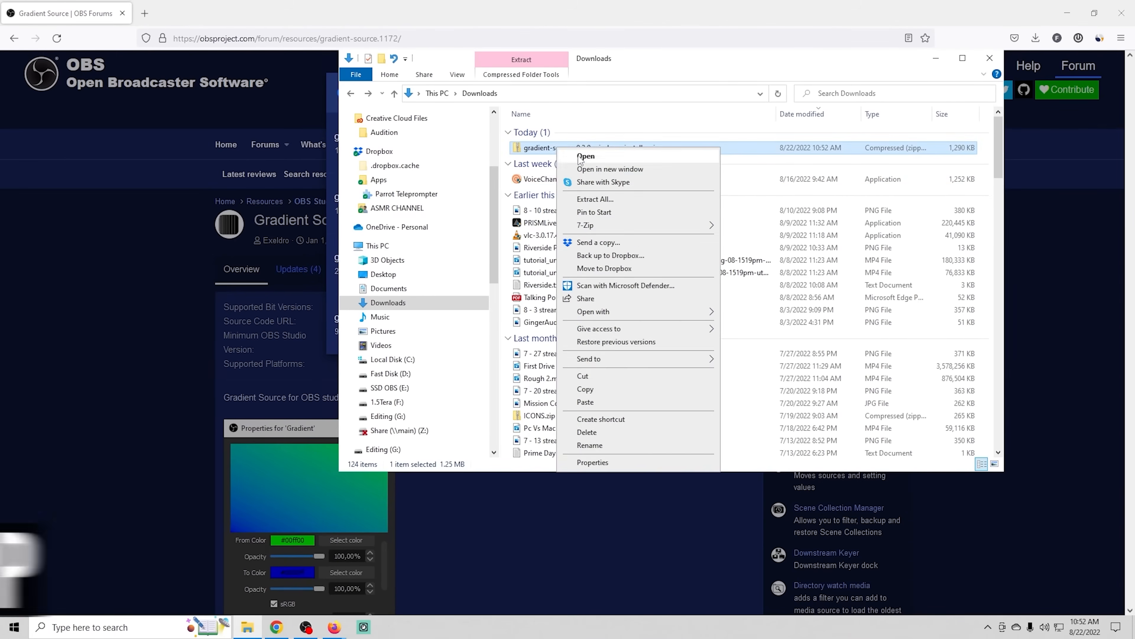
pyautogui.click(625, 202)
pyautogui.click(676, 428)
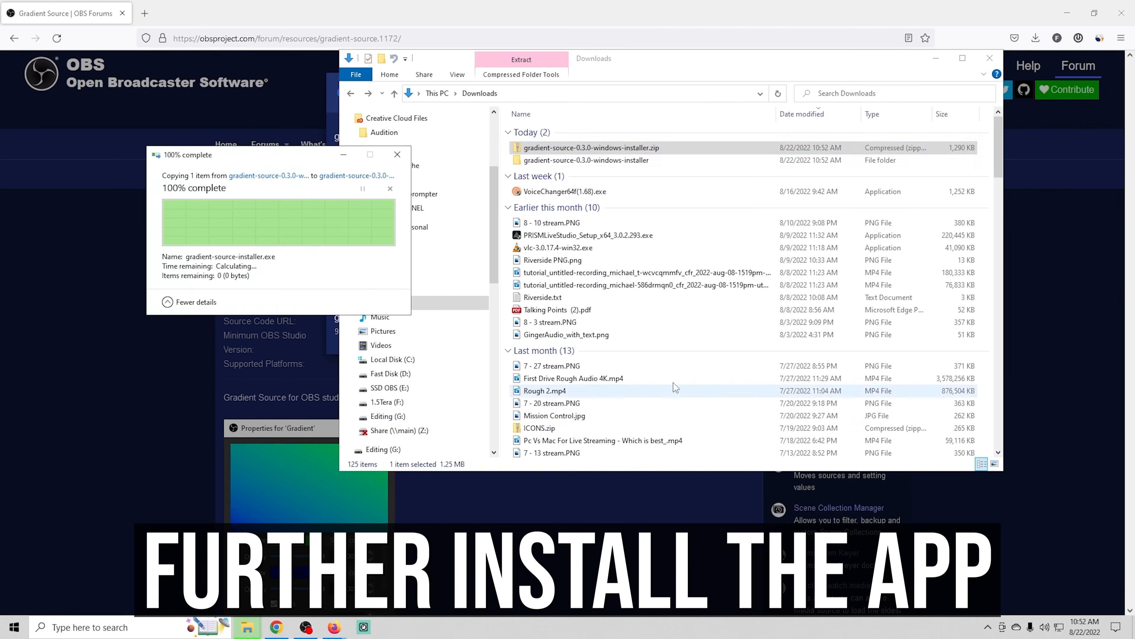
# - Run gradient-source-installer.exe from the extracted folder, allowing it past the Windows SmartScreen block
pyautogui.doubleClick(559, 150)
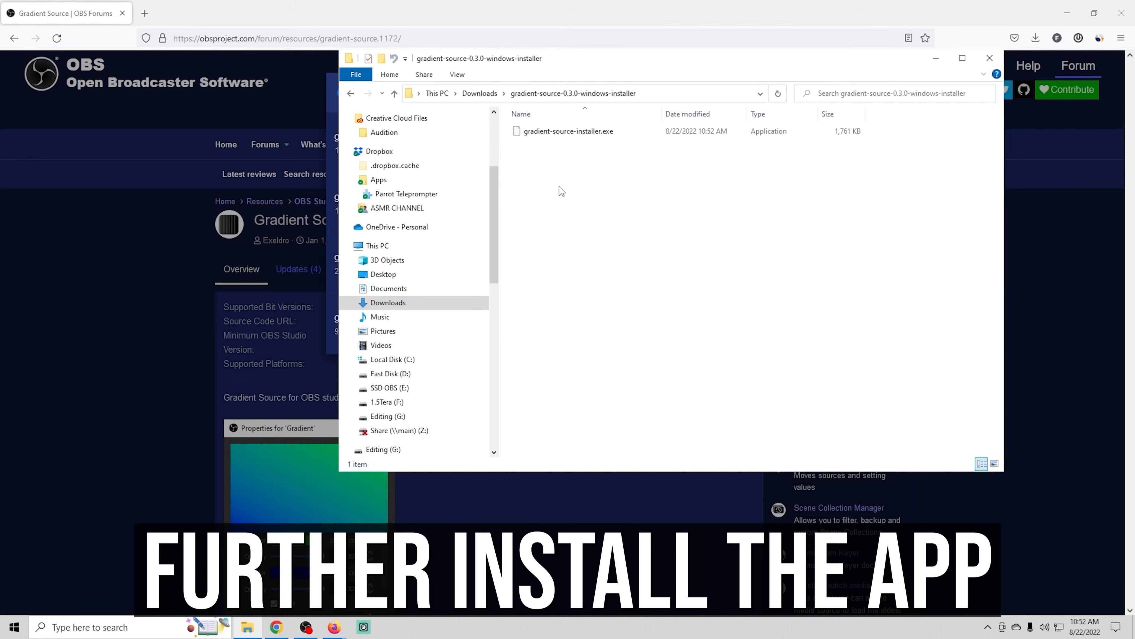
pyautogui.doubleClick(548, 132)
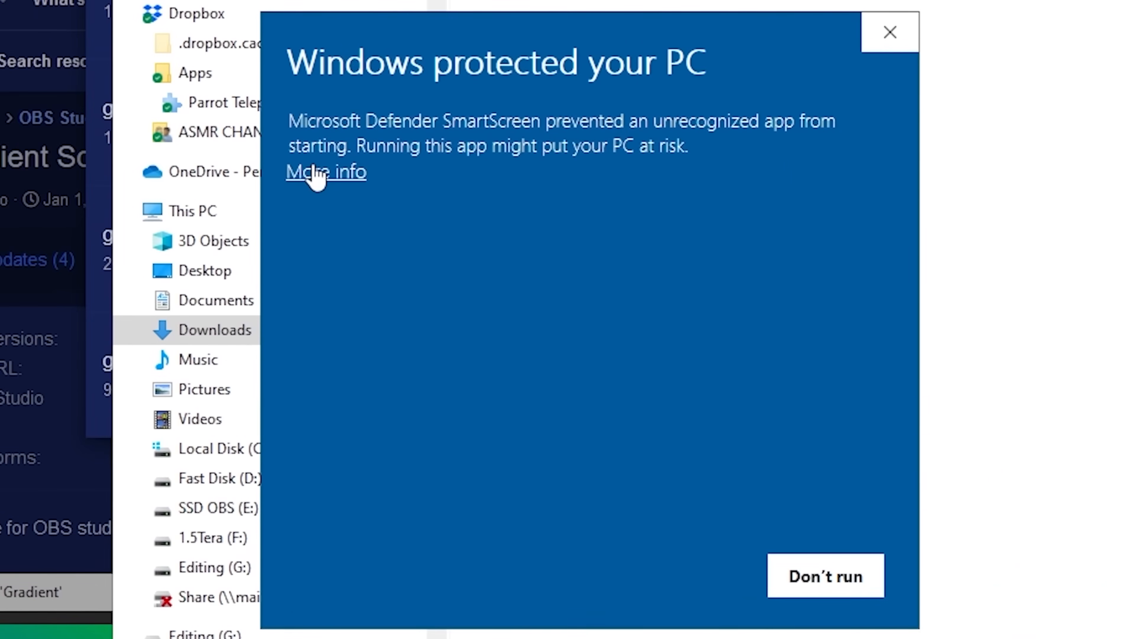
pyautogui.click(316, 175)
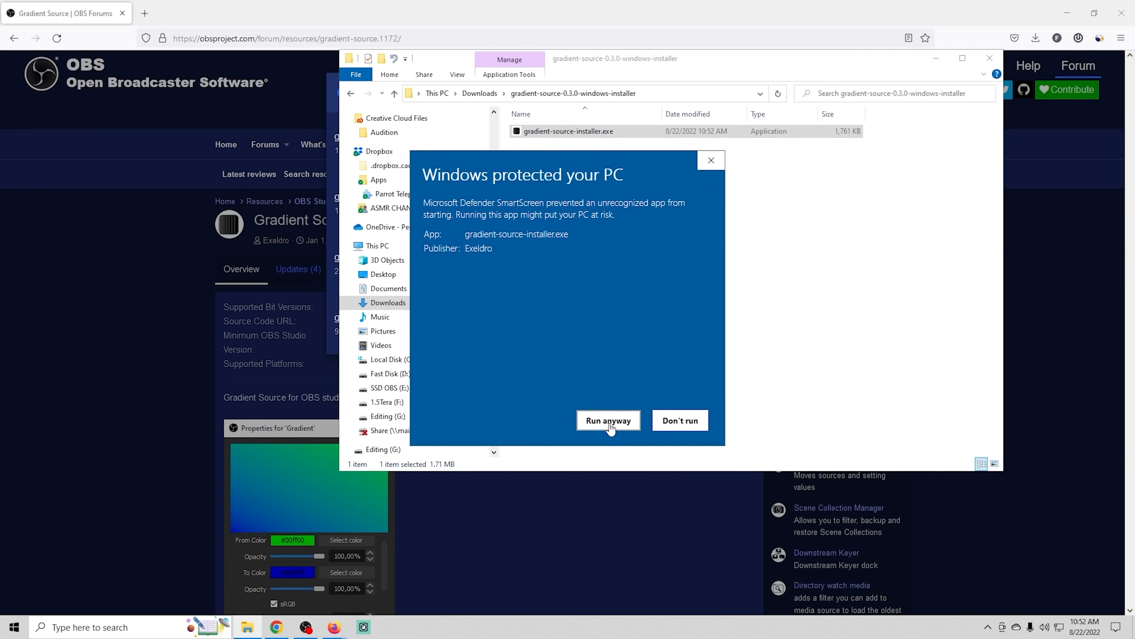
pyautogui.click(609, 422)
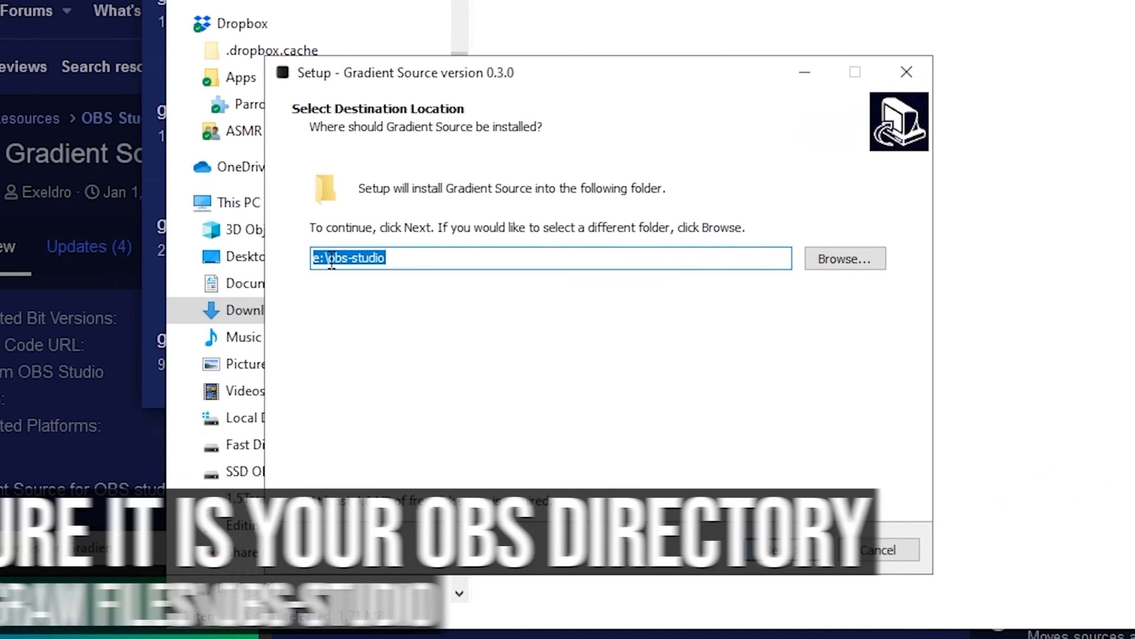
# - Check the drive's folders, keep e:\obs-studio as the install destination, and accept installing into the existing folder
pyautogui.click(821, 267)
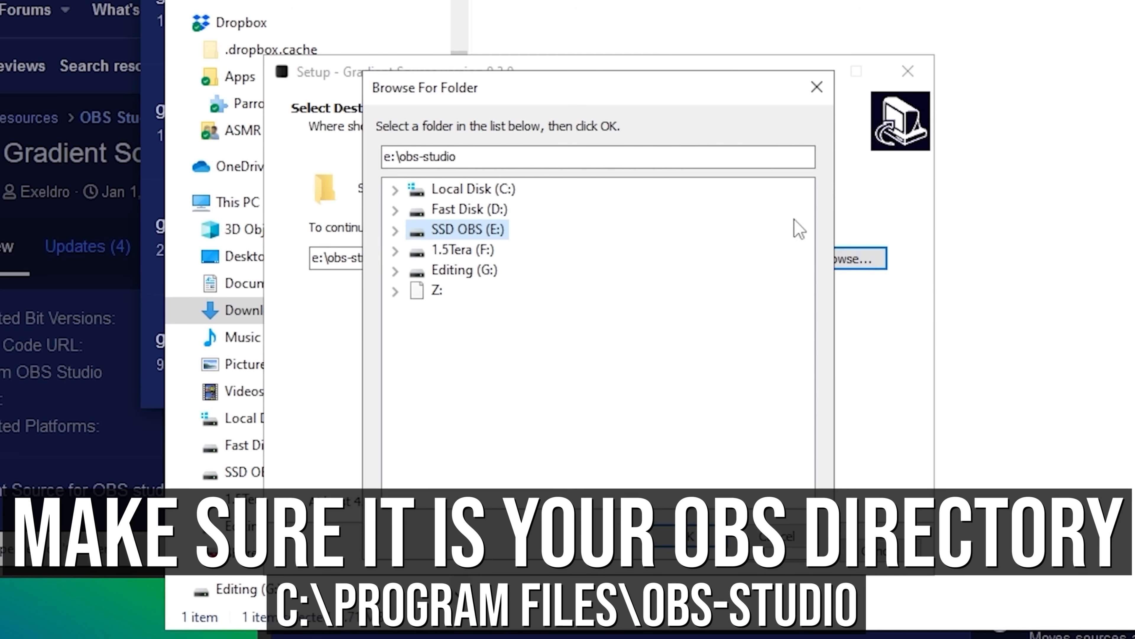
pyautogui.click(399, 226)
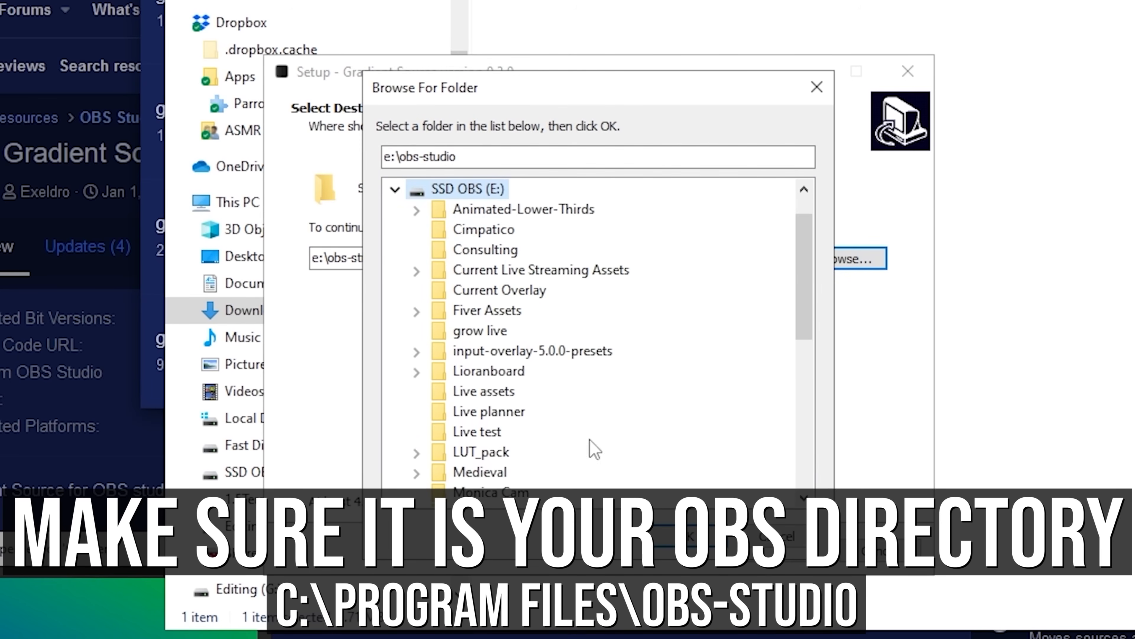
pyautogui.scroll(-3, 488, 453)
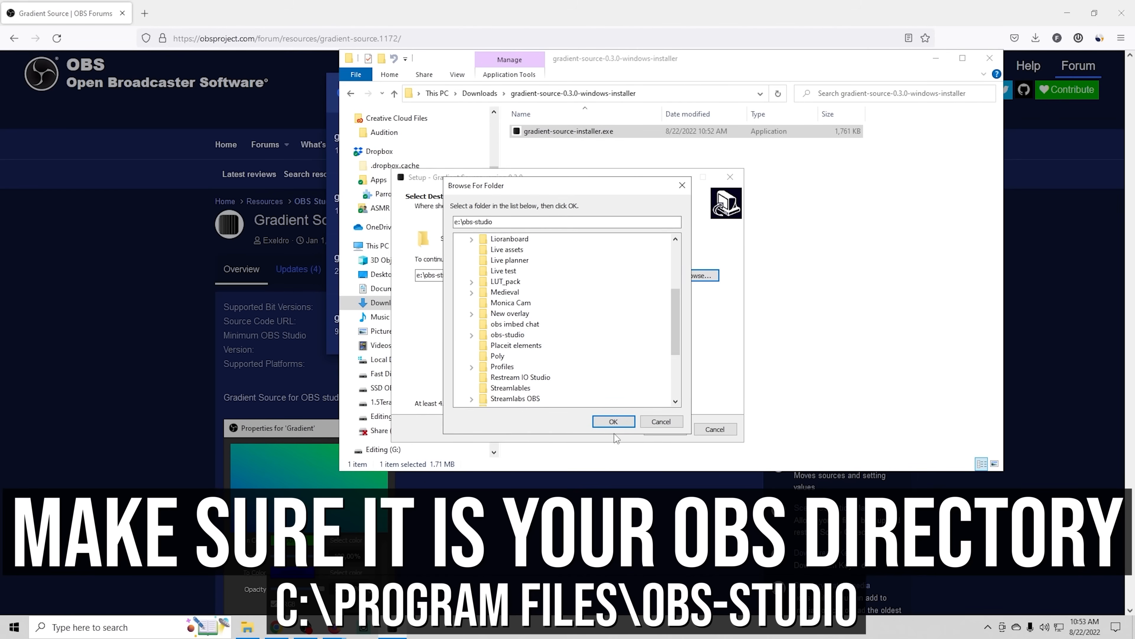
pyautogui.click(613, 421)
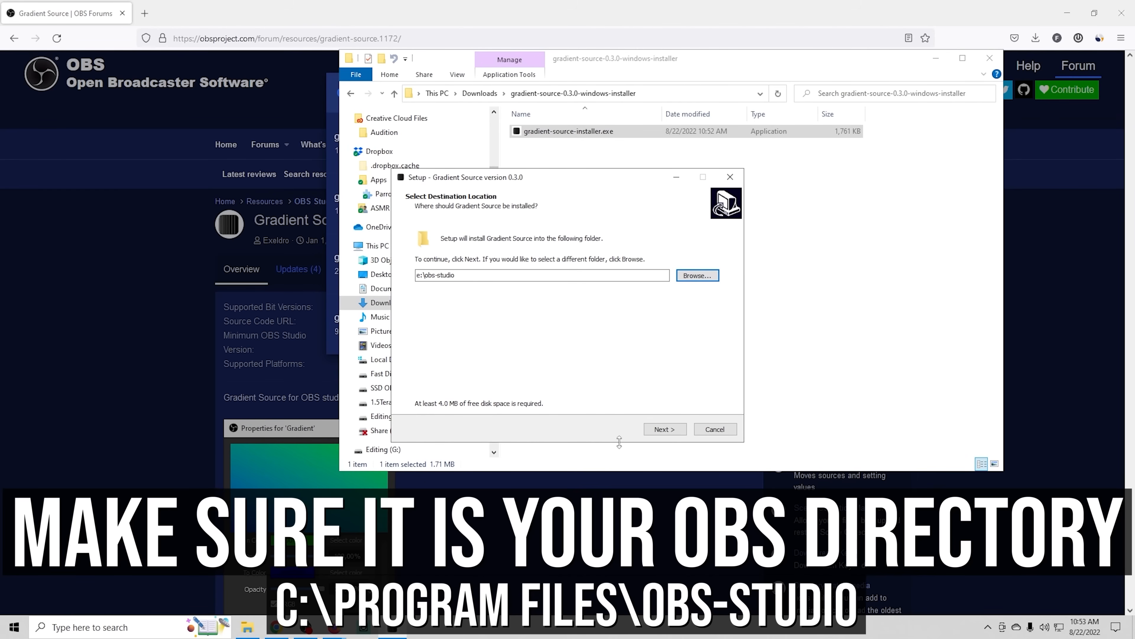
pyautogui.click(663, 430)
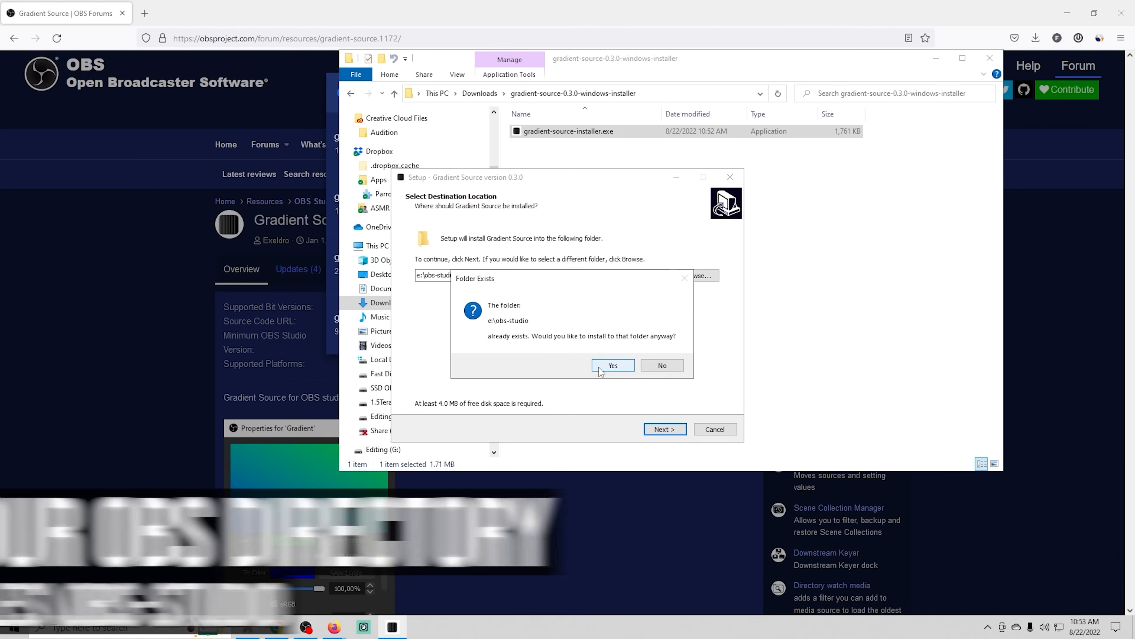
pyautogui.click(612, 366)
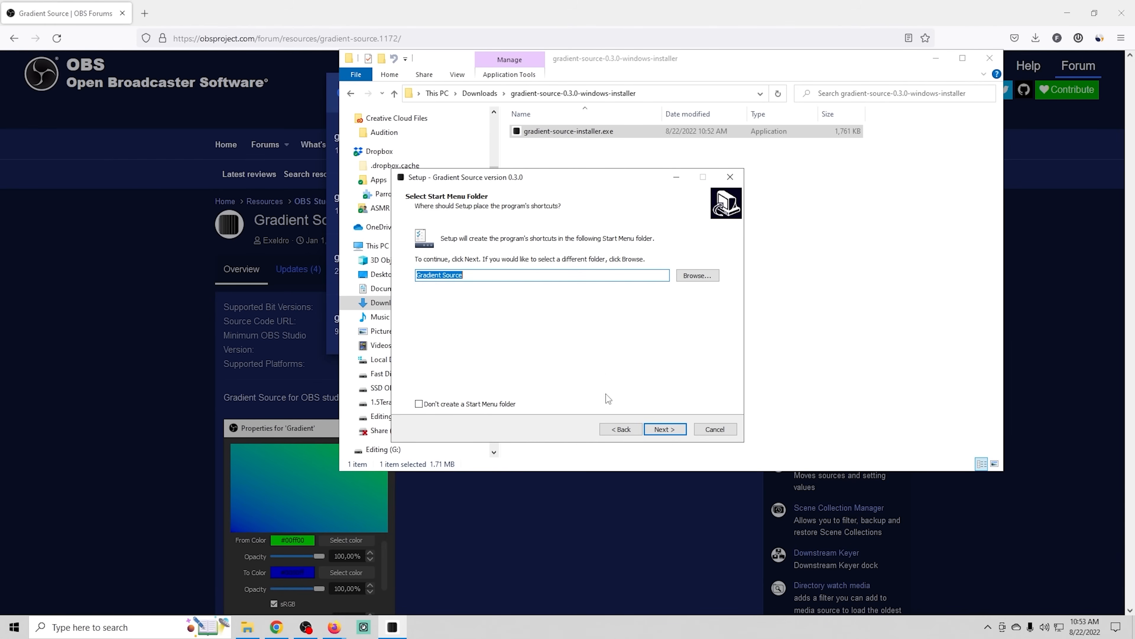
# - Install Gradient Source with the default Start Menu folder, finish the setup, and close the Explorer window and file chooser
pyautogui.click(661, 433)
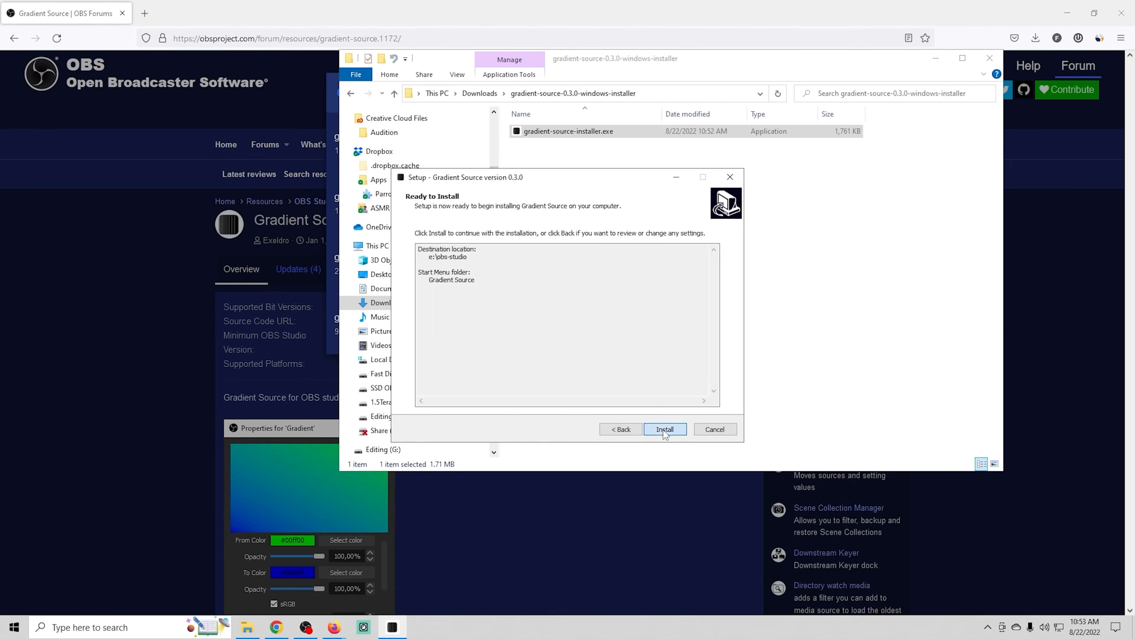
pyautogui.click(664, 430)
pyautogui.click(664, 429)
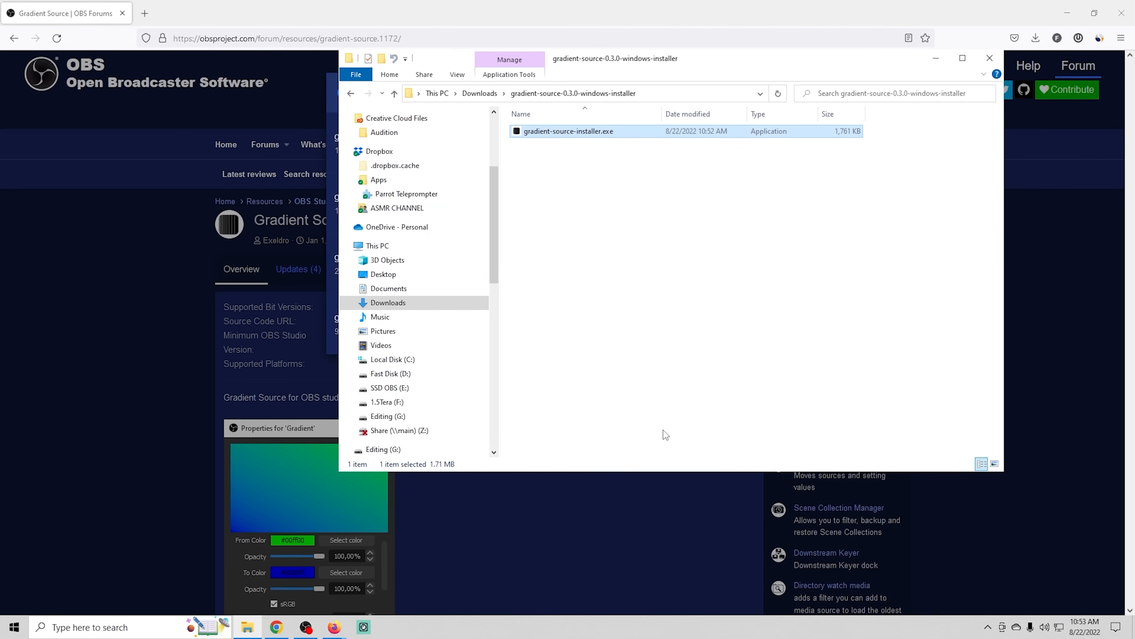
pyautogui.click(989, 59)
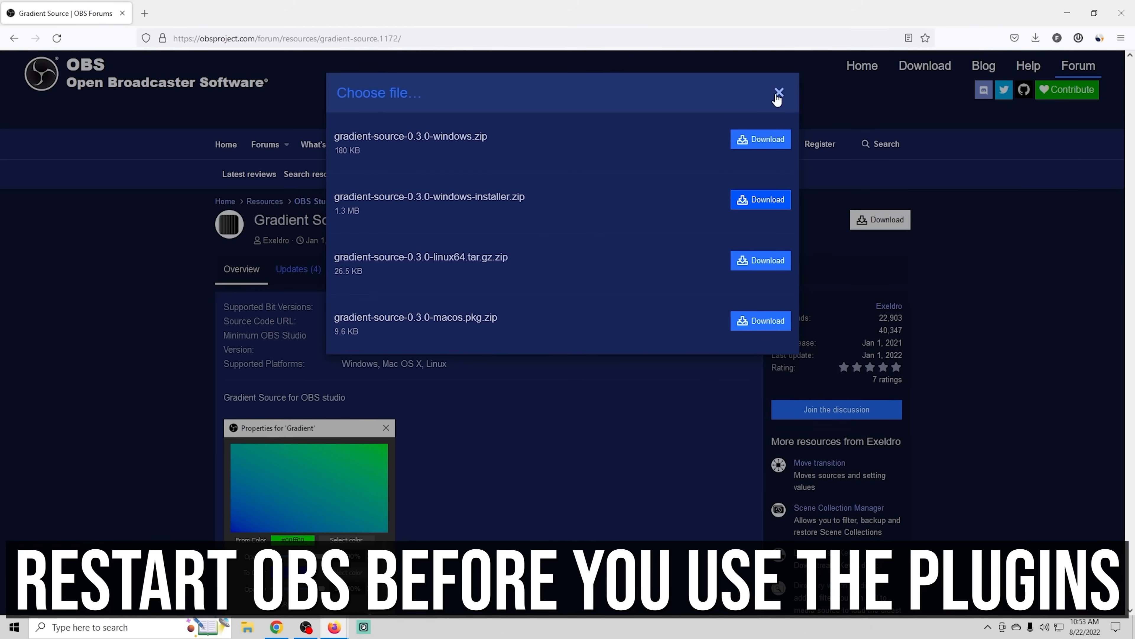
pyautogui.click(777, 95)
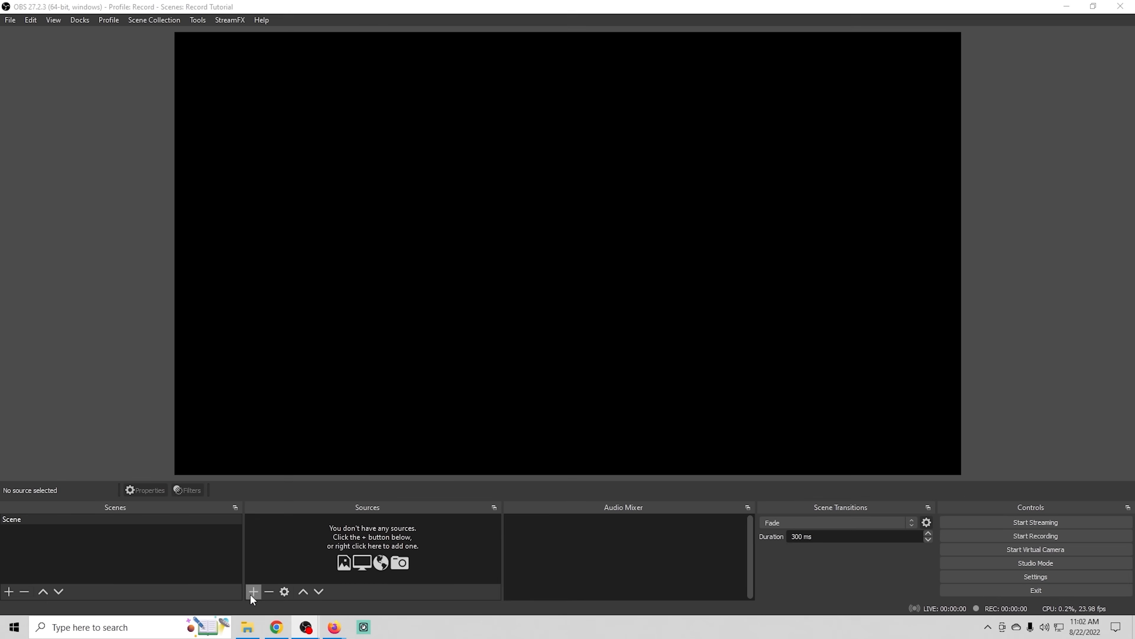
# - In OBS Studio, add a new Gradient source with the default name and arrange its properties window to show all settings
pyautogui.click(251, 594)
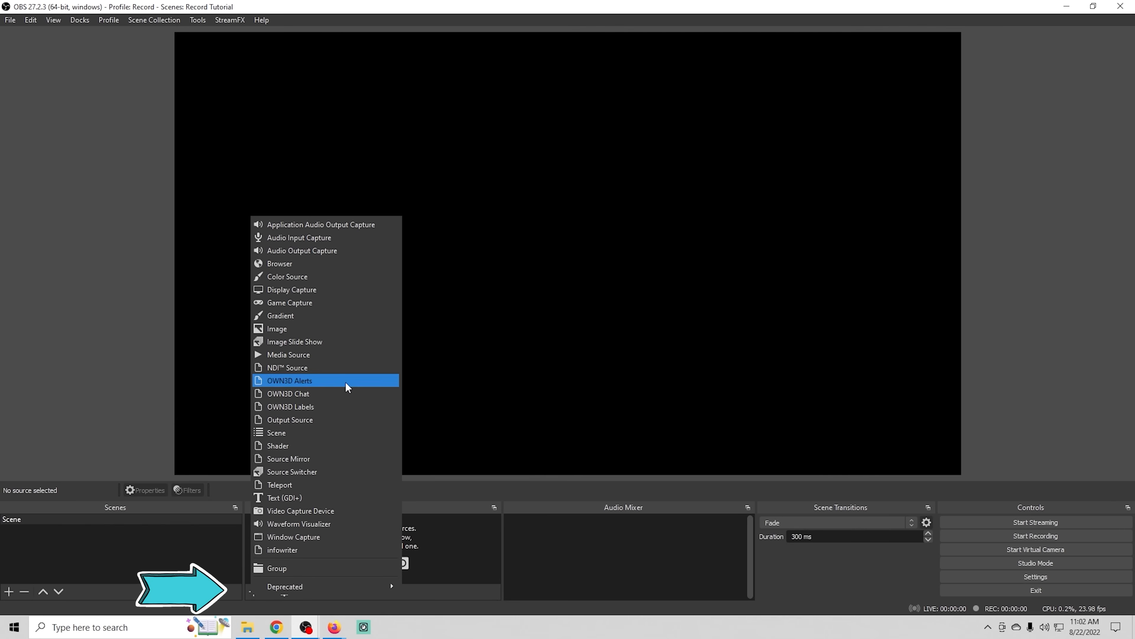
pyautogui.click(326, 317)
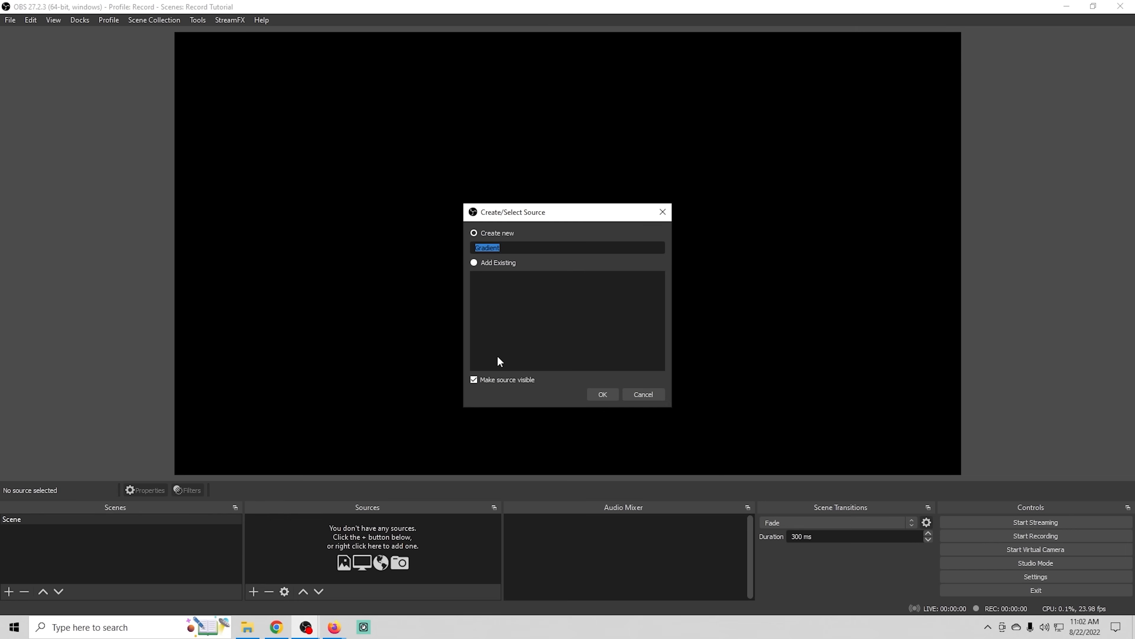
pyautogui.click(594, 391)
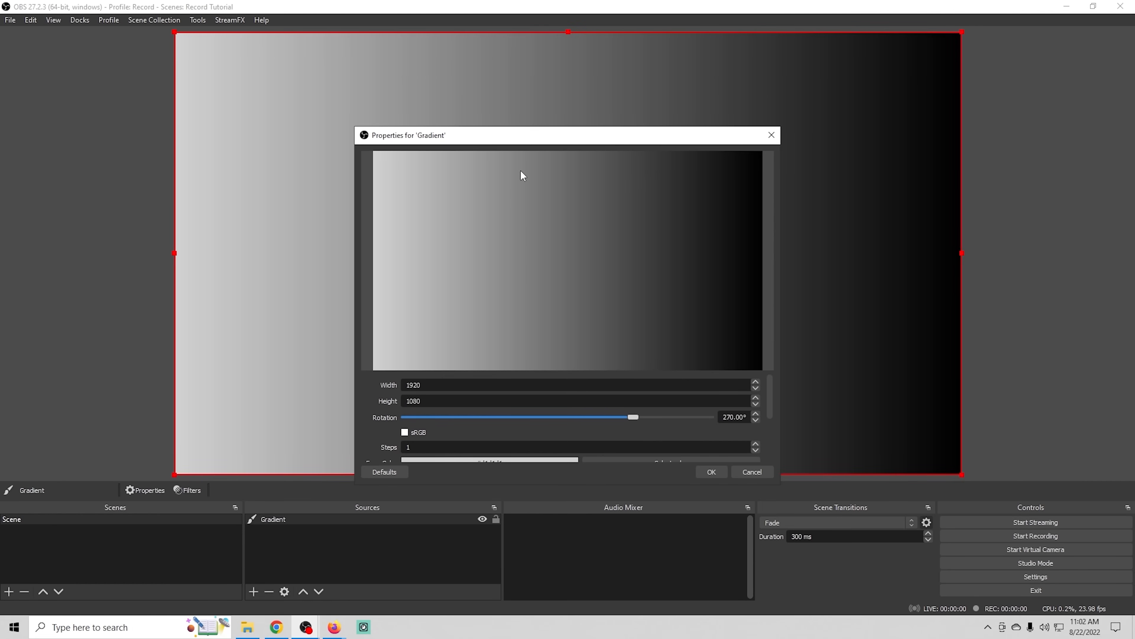
pyautogui.moveTo(525, 142); pyautogui.dragTo(507, 80)
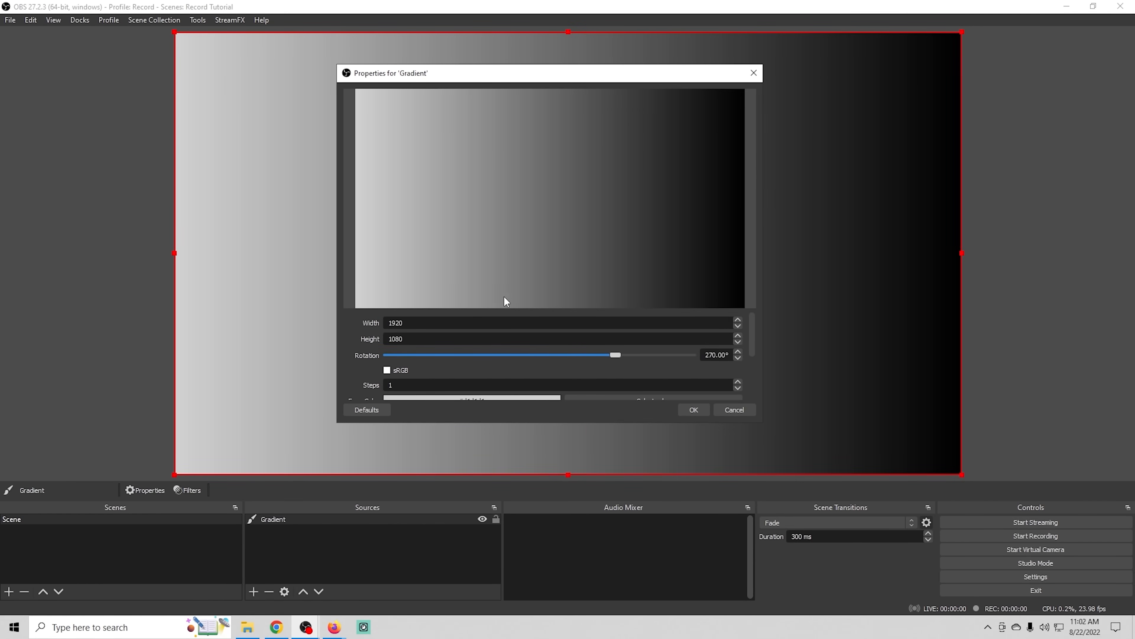
pyautogui.moveTo(508, 308); pyautogui.dragTo(503, 230)
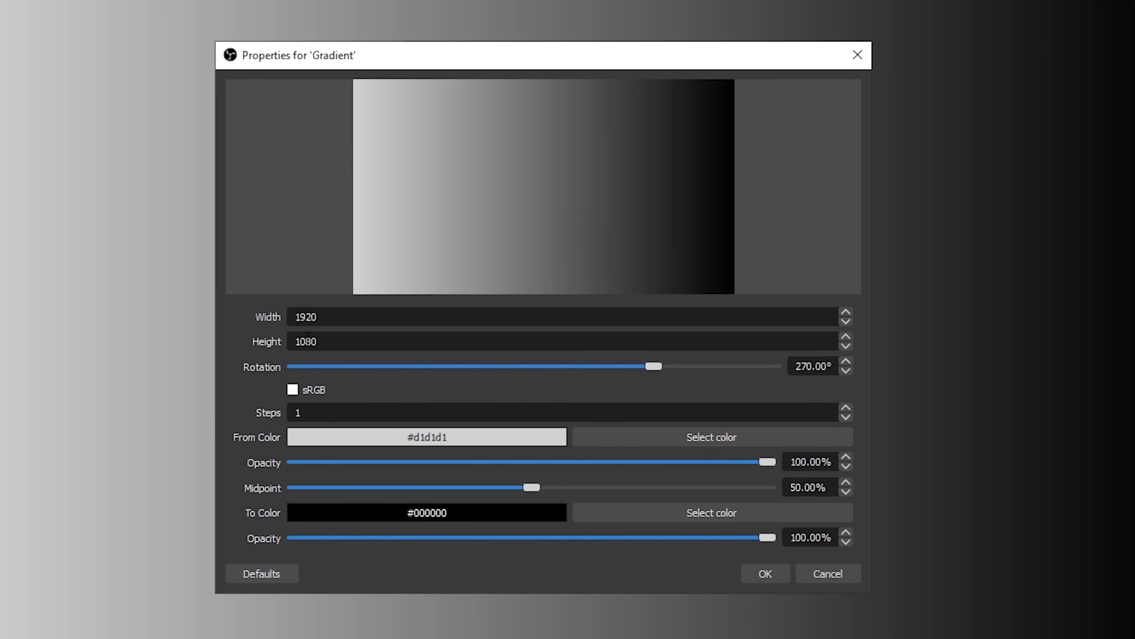
# - Set the gradient's rotation to 272° and try the sRGB option, leaving it disabled
pyautogui.moveTo(651, 367)
pyautogui.mouseDown()
pyautogui.moveTo(607, 374)
pyautogui.moveTo(677, 380)
pyautogui.moveTo(655, 379)
pyautogui.mouseUp()
pyautogui.click(295, 390)
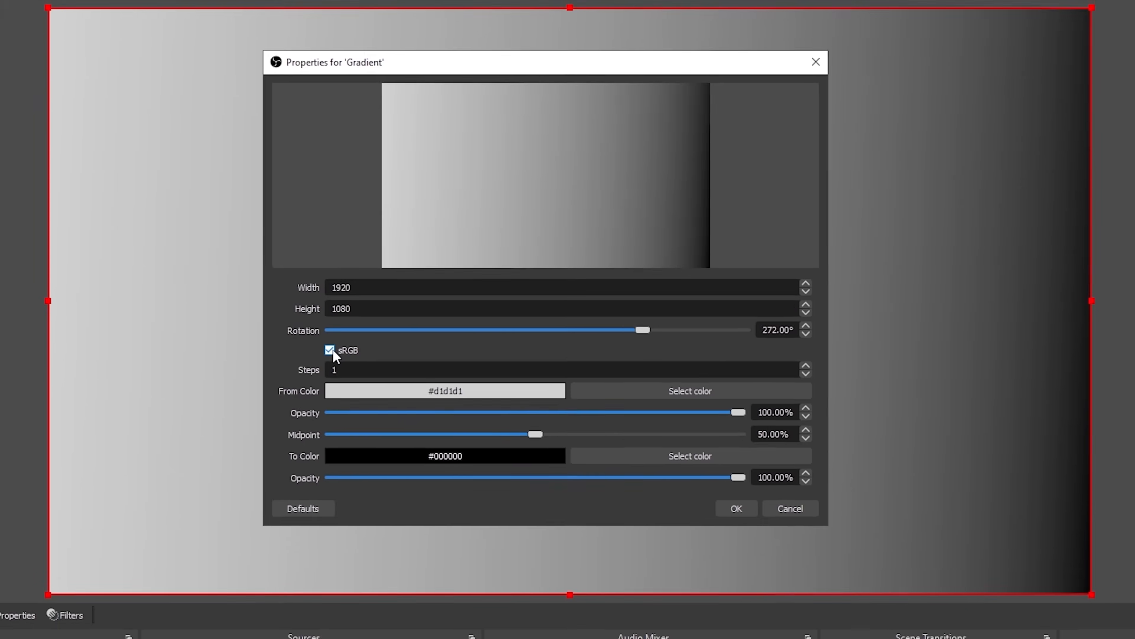
pyautogui.click(296, 391)
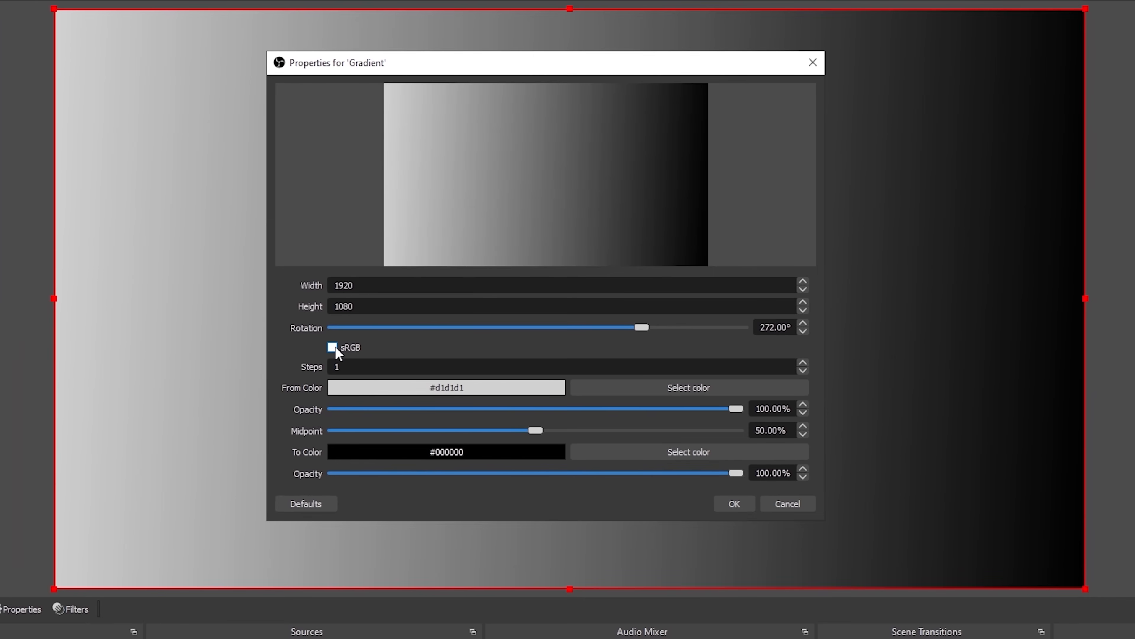
# - Try the gradient with 5 steps and return it to 1 step
pyautogui.click(804, 363)
pyautogui.click(792, 363)
pyautogui.click(792, 363)
pyautogui.click(792, 364)
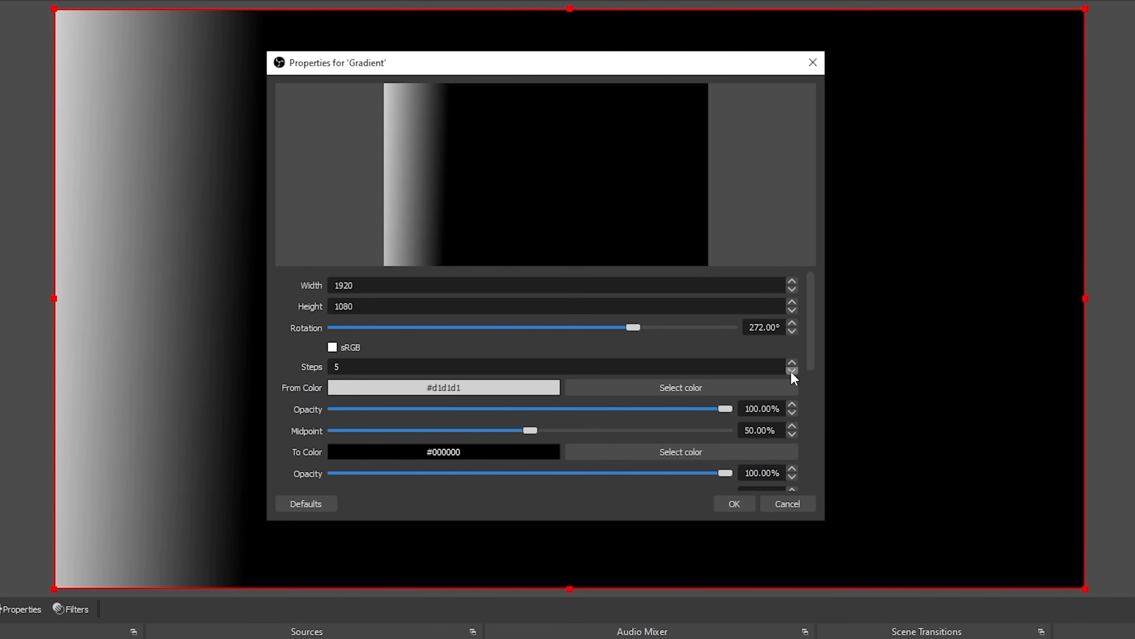
pyautogui.click(792, 371)
pyautogui.click(792, 371)
pyautogui.click(792, 370)
pyautogui.click(792, 371)
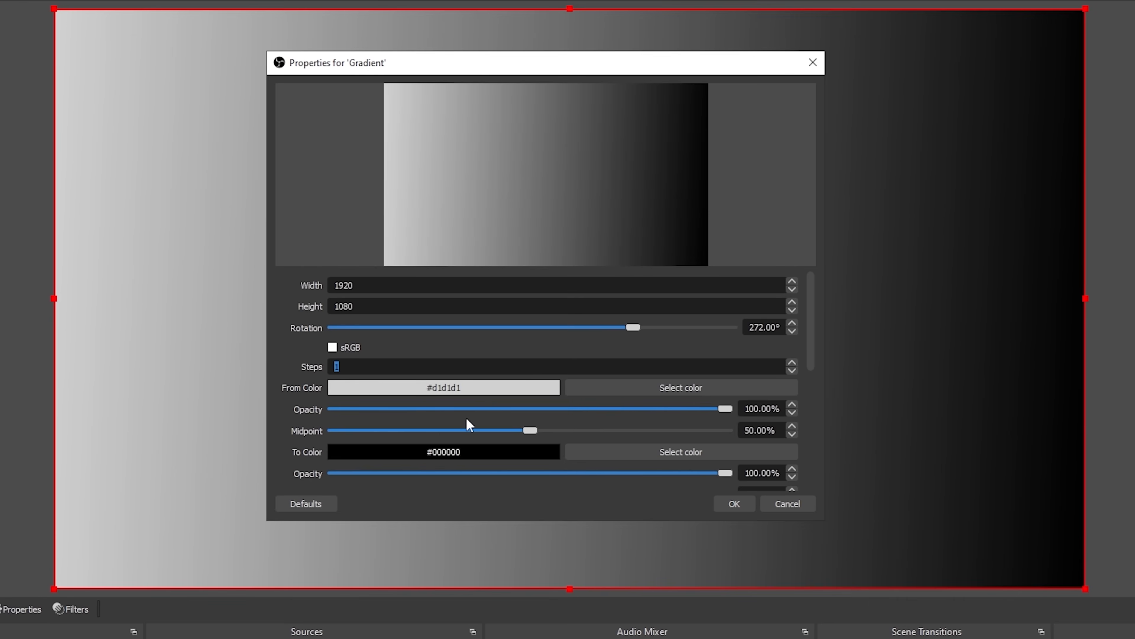
# - Set the gradient's From Color to the yellow #d1c21d
pyautogui.click(754, 388)
pyautogui.moveTo(680, 179); pyautogui.dragTo(680, 183)
pyautogui.click(666, 433)
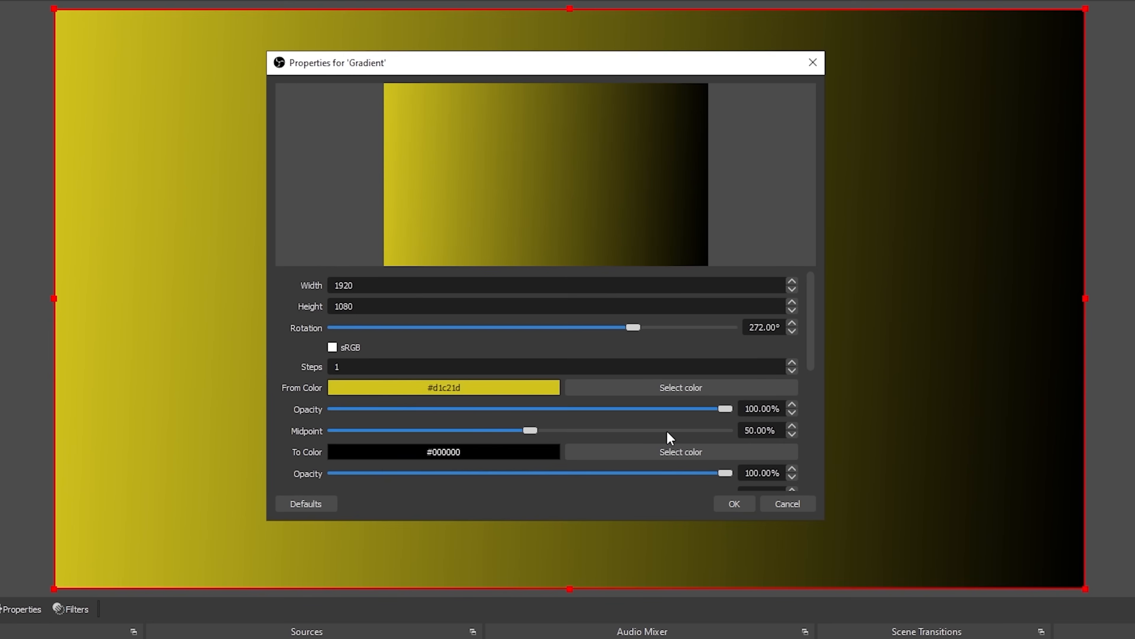
# - Set the gradient's first To Color to the light blue #17d8ff
pyautogui.click(610, 452)
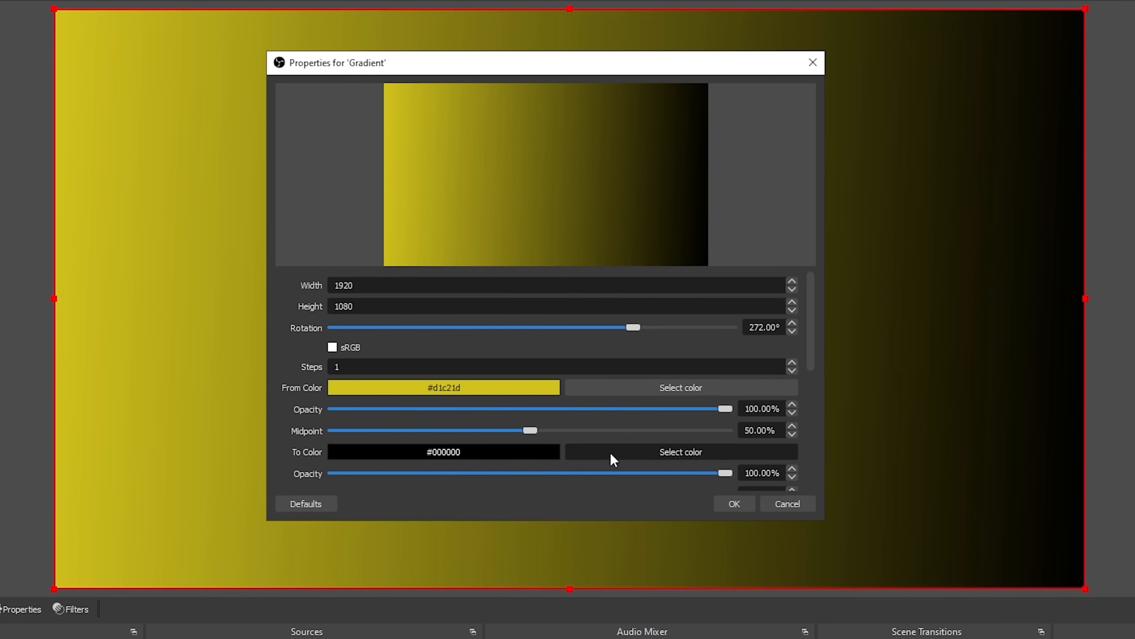
pyautogui.click(614, 183)
pyautogui.moveTo(615, 184)
pyautogui.mouseDown()
pyautogui.moveTo(624, 189)
pyautogui.moveTo(616, 175)
pyautogui.mouseUp()
pyautogui.moveTo(726, 169); pyautogui.dragTo(726, 163)
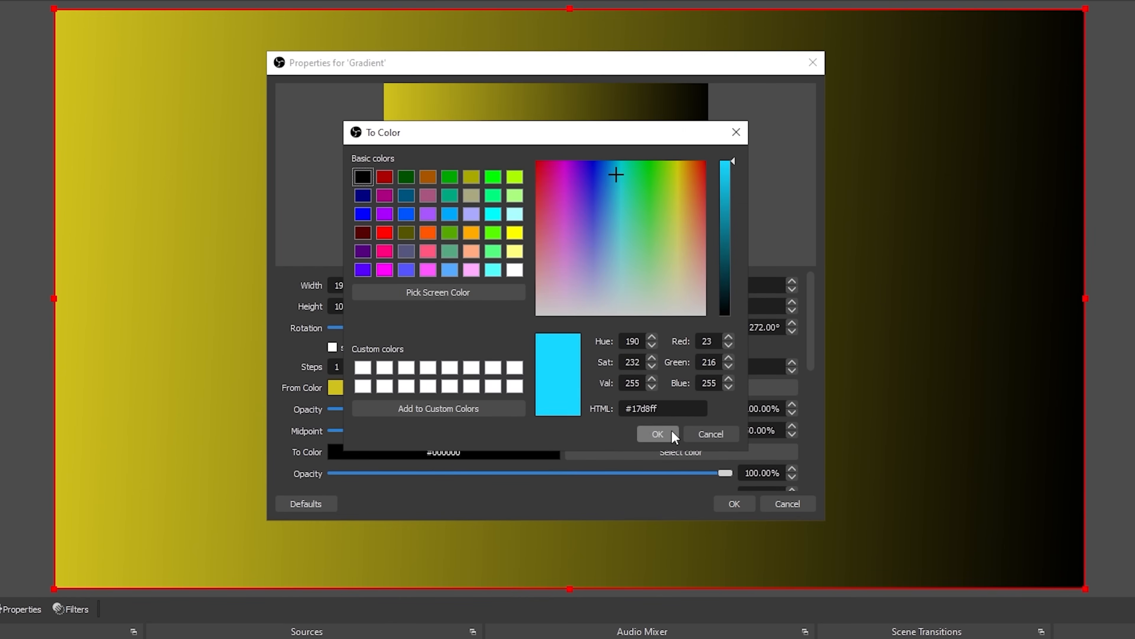
pyautogui.click(676, 434)
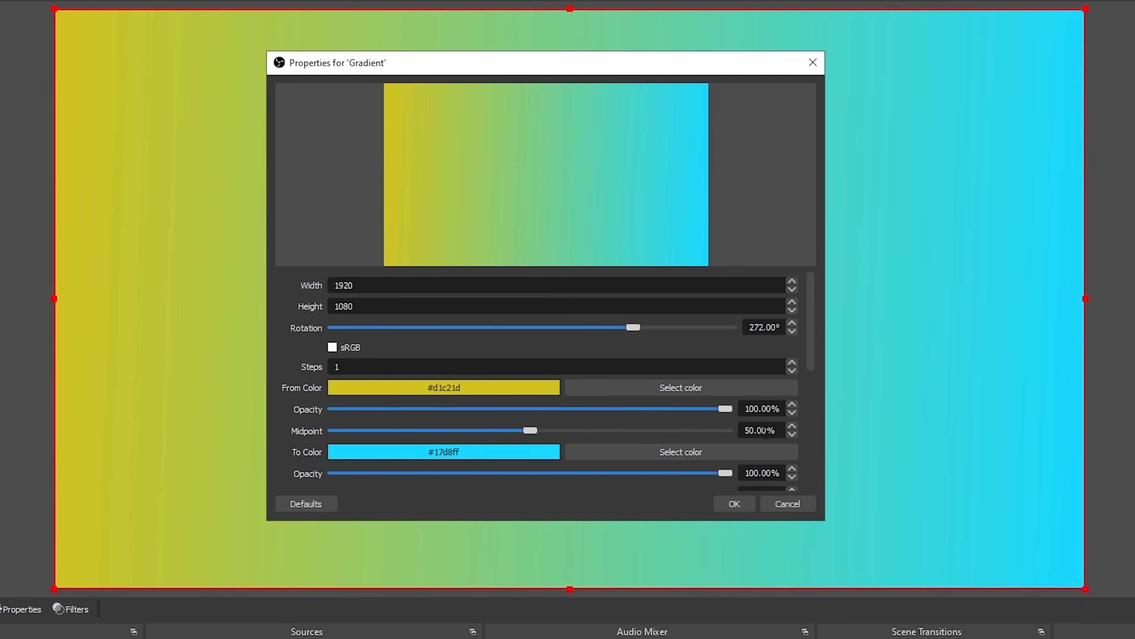
# - Set the first midpoint to 58% and try the From Color's opacity, keeping it at 100%
pyautogui.scroll(-1, 819, 362)
pyautogui.moveTo(530, 405); pyautogui.dragTo(560, 415)
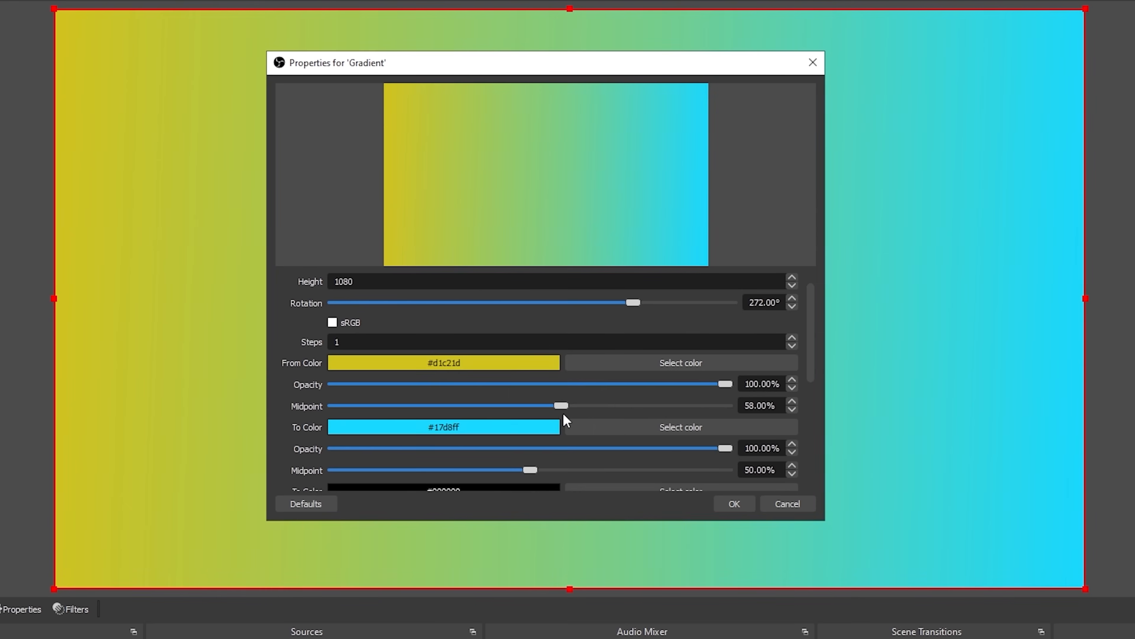
pyautogui.moveTo(723, 384); pyautogui.dragTo(855, 406)
# - Look over the additional To Color settings and set the number of gradient steps to 2
pyautogui.scroll(-5, 814, 368)
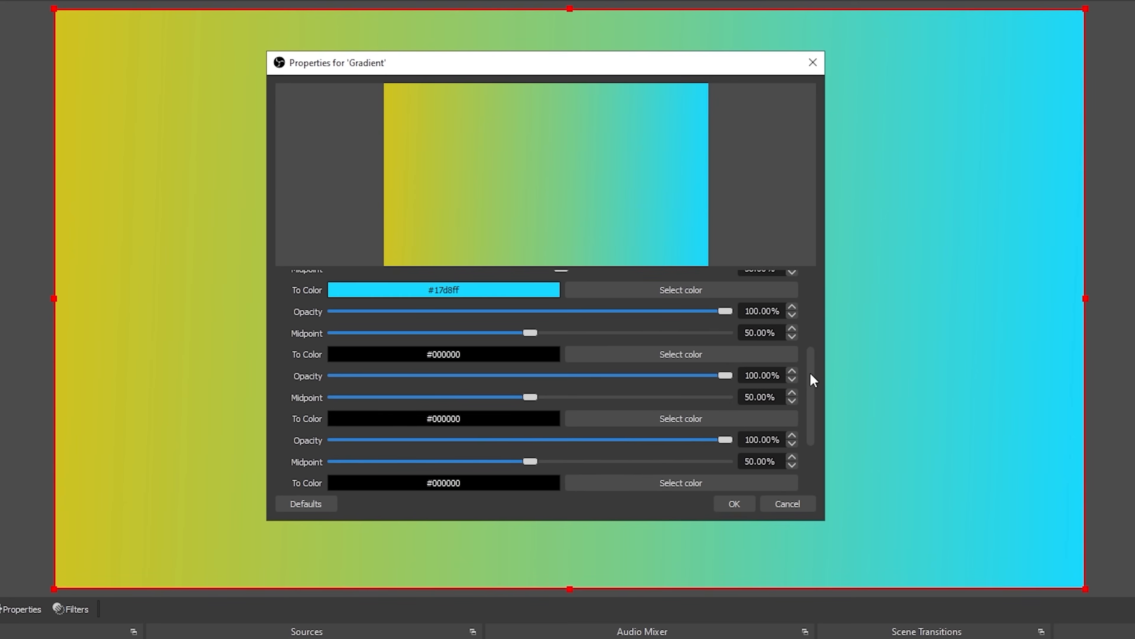
pyautogui.moveTo(815, 379); pyautogui.dragTo(806, 319)
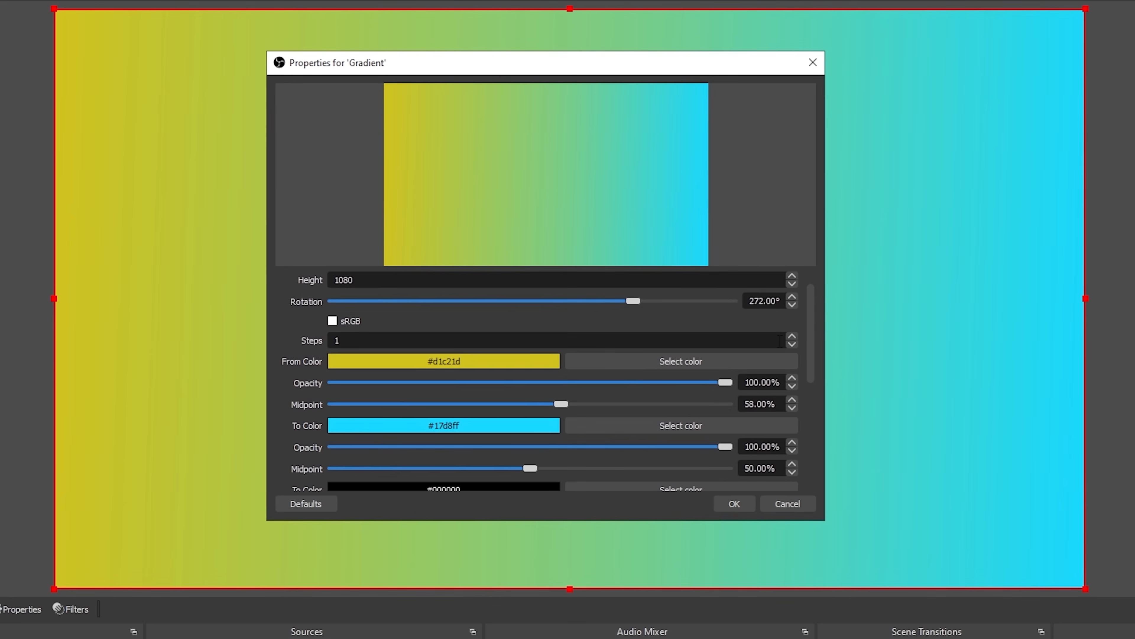
pyautogui.click(792, 337)
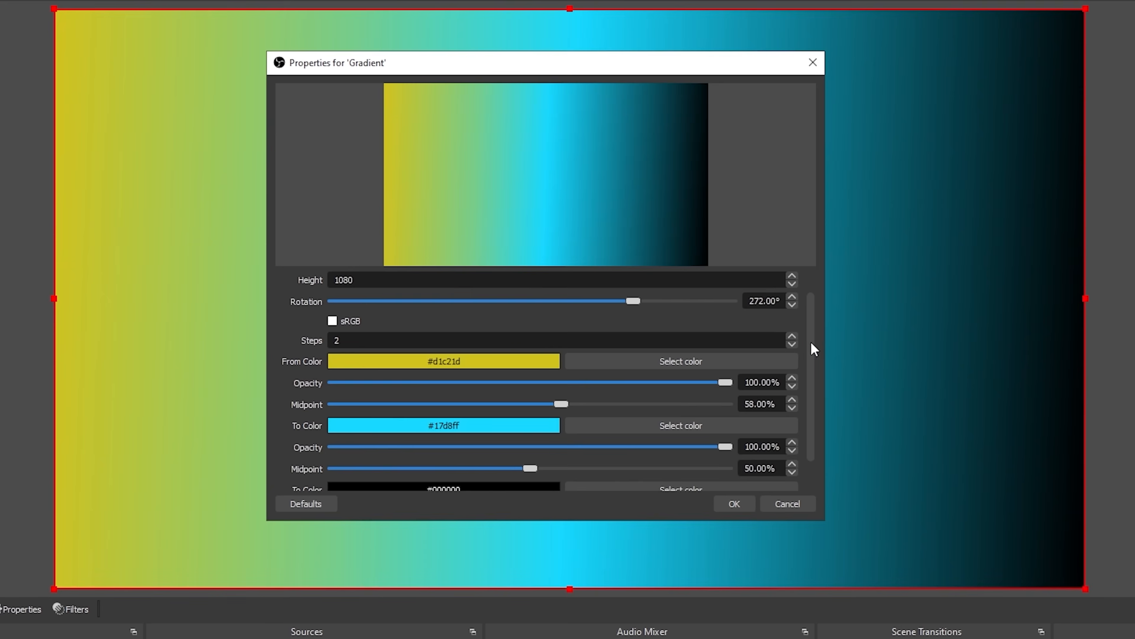
# - Set the gradient's second To Color to the light pink #ffb2a4
pyautogui.scroll(-1, 812, 358)
pyautogui.click(700, 452)
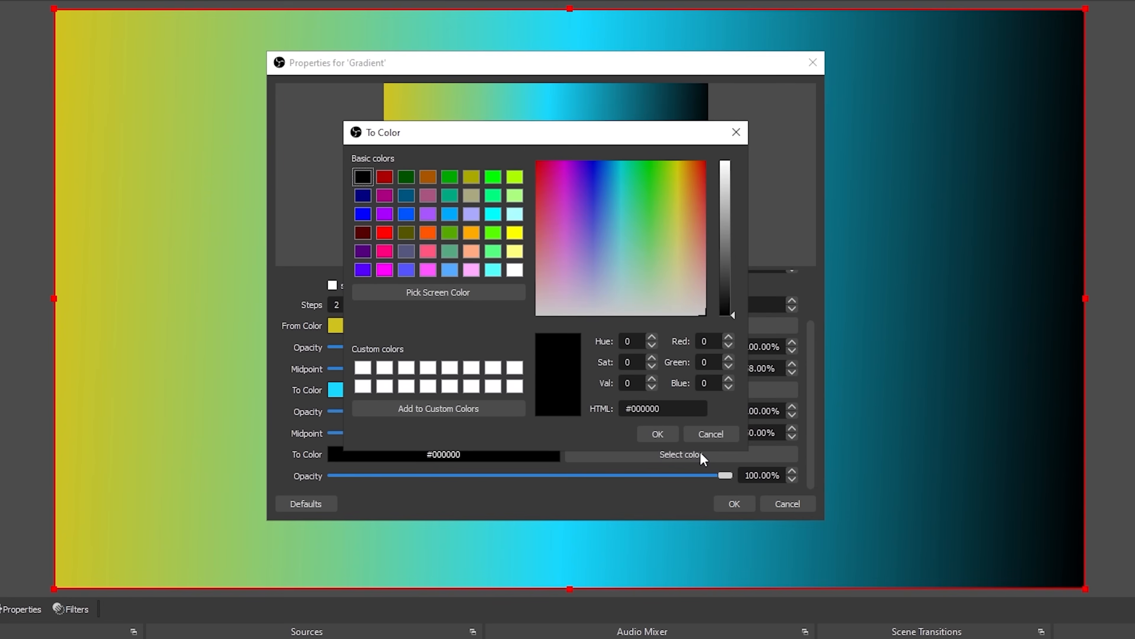
pyautogui.click(698, 258)
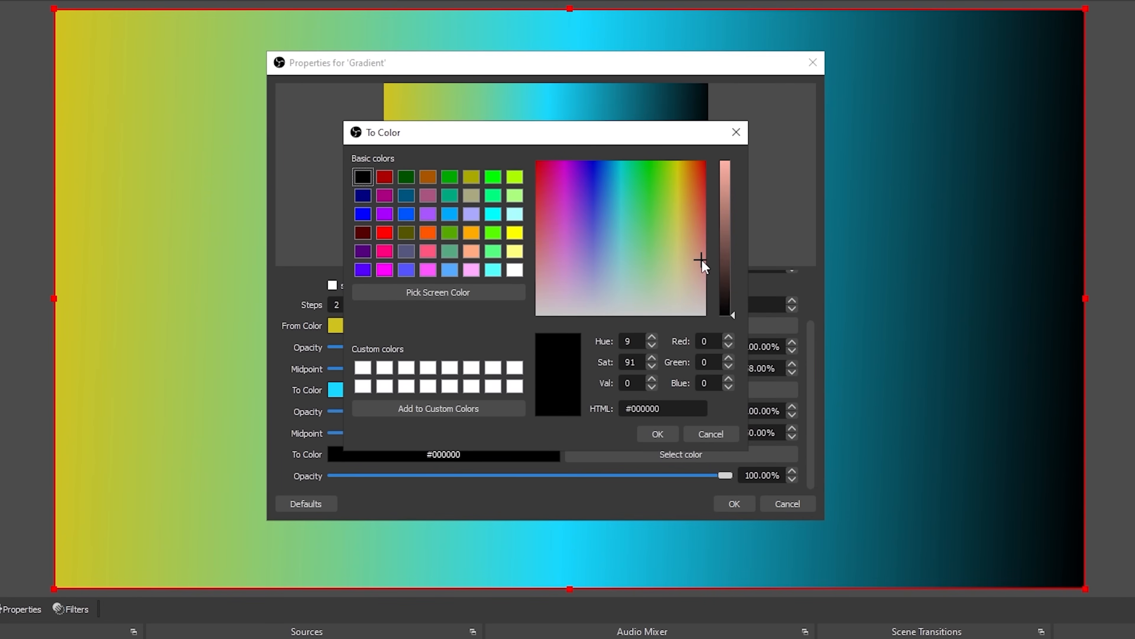
pyautogui.moveTo(725, 250); pyautogui.dragTo(727, 161)
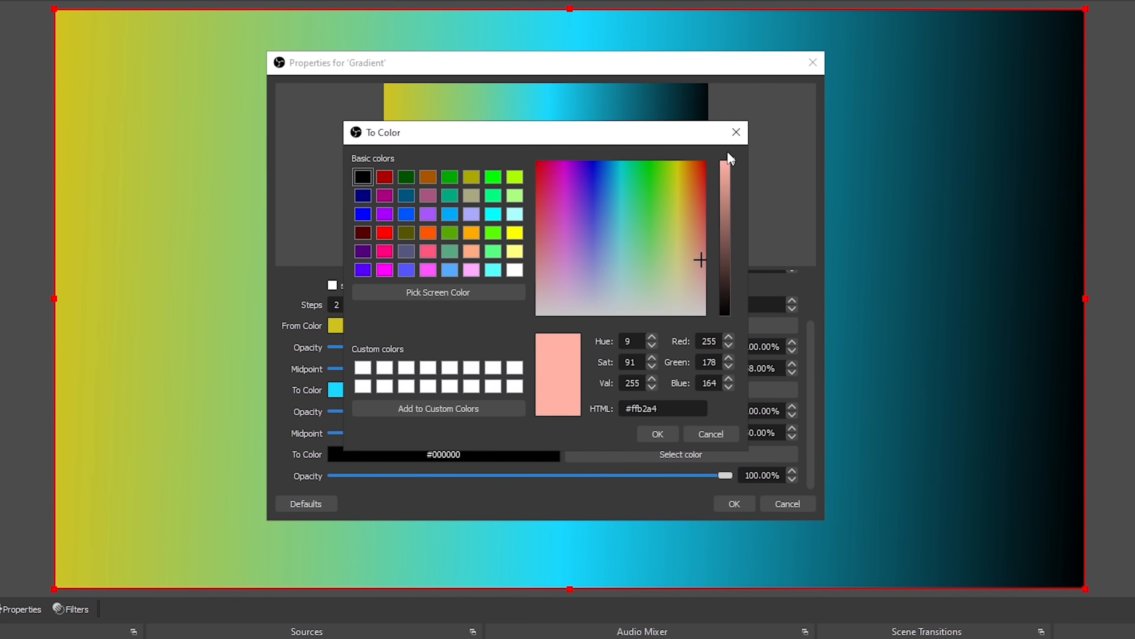
pyautogui.click(658, 436)
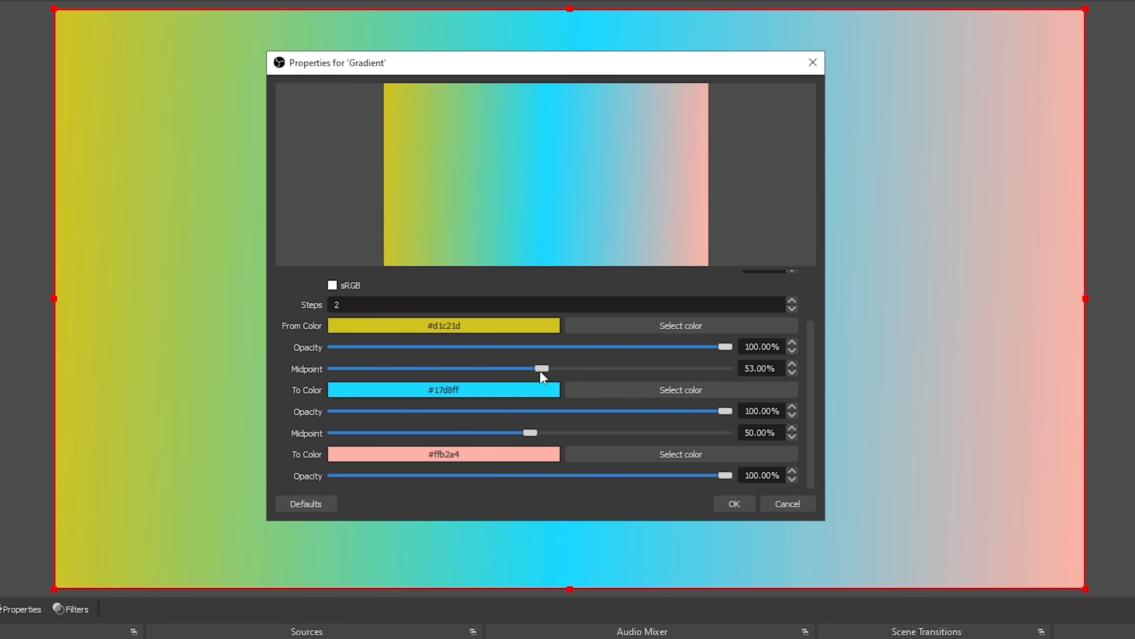
# - Set the first midpoint to 50%, try 3 gradient steps, and accept the properties with the steps set to 1
pyautogui.moveTo(610, 63); pyautogui.dragTo(1070, 300)
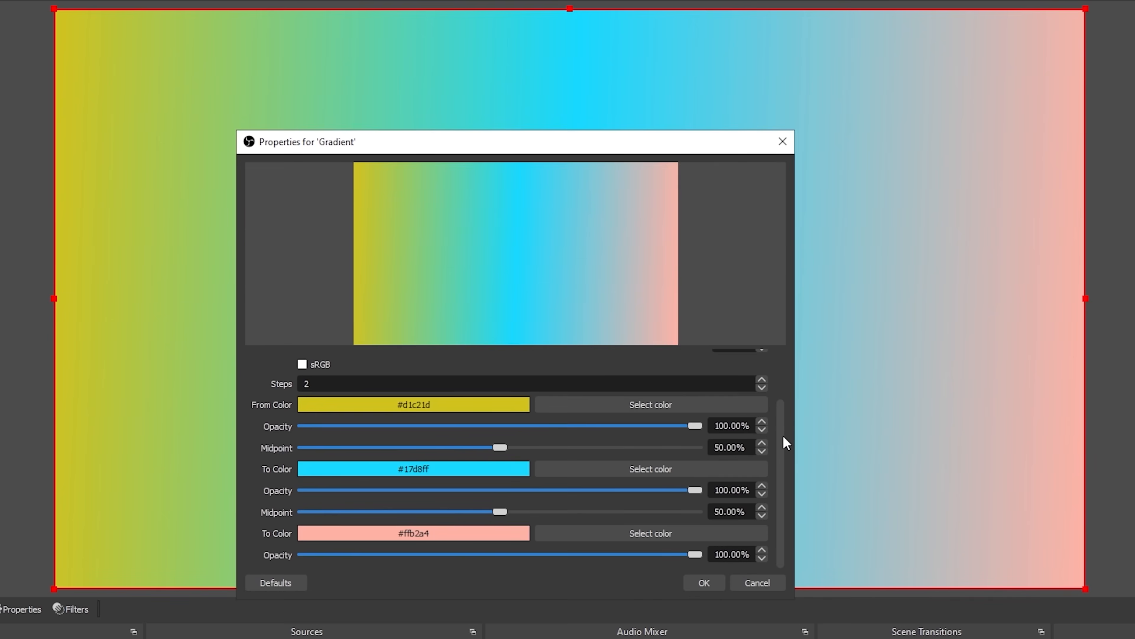
pyautogui.moveTo(784, 436); pyautogui.dragTo(777, 385)
pyautogui.click(761, 441)
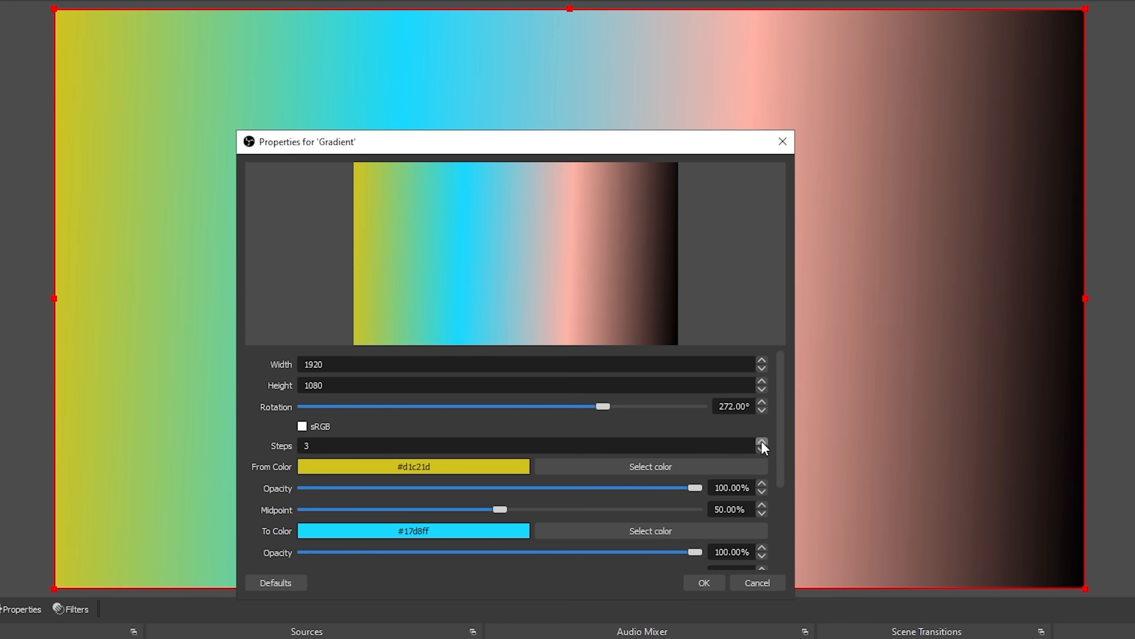
pyautogui.click(761, 449)
pyautogui.click(762, 450)
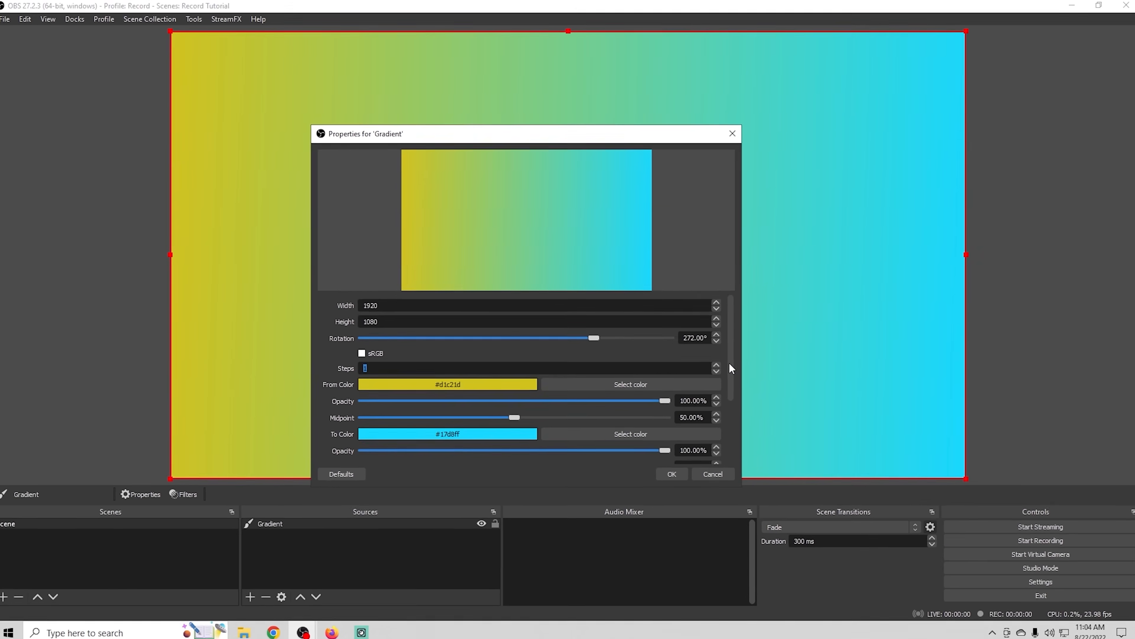
pyautogui.moveTo(729, 362); pyautogui.dragTo(733, 428)
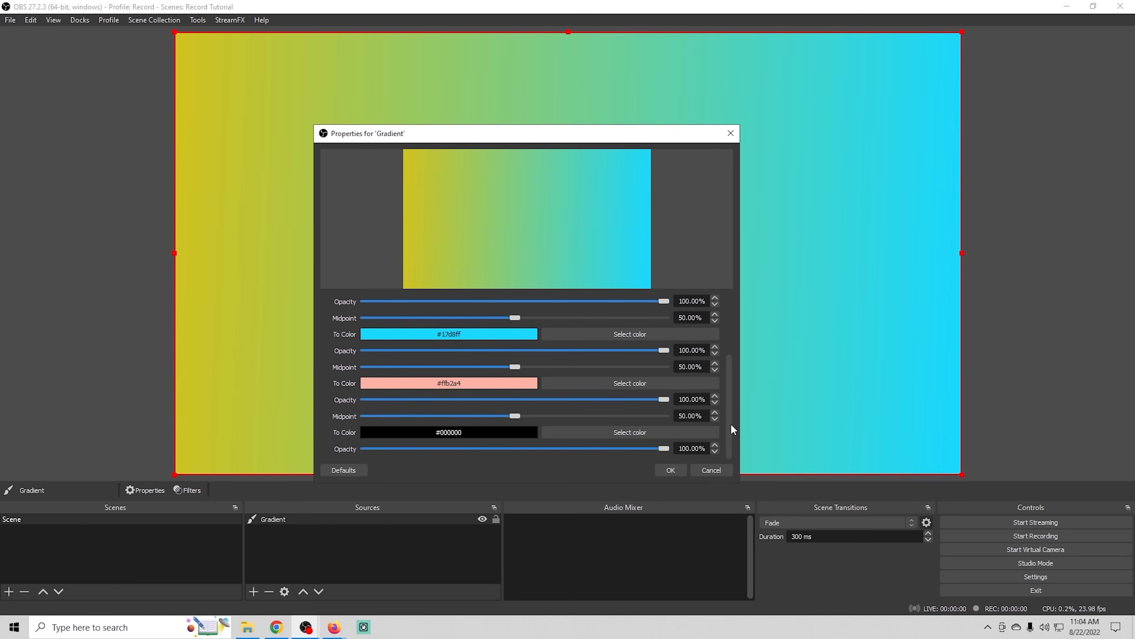
pyautogui.click(672, 469)
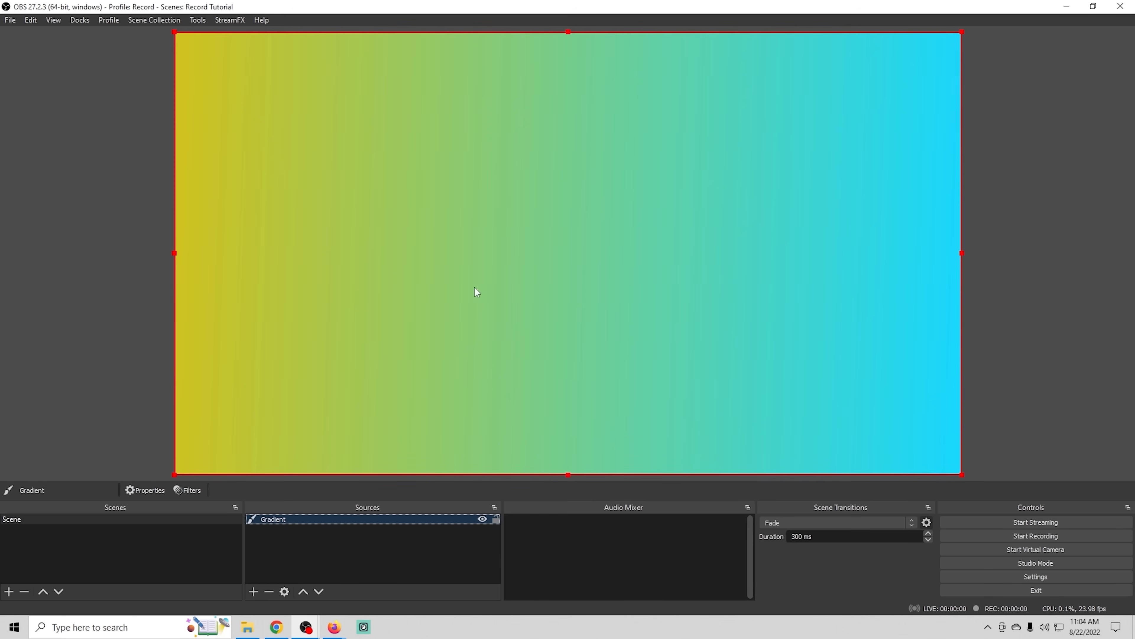
# - Reopen the Gradient source's properties and review its remaining color, midpoint and opacity settings
pyautogui.rightClick(372, 524)
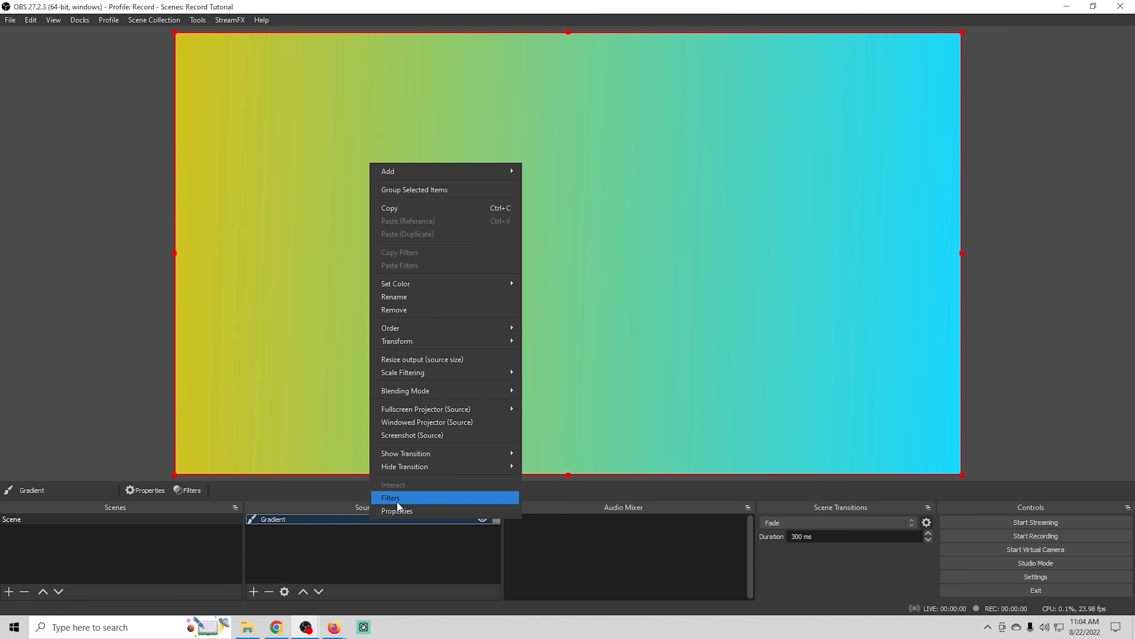
pyautogui.click(384, 513)
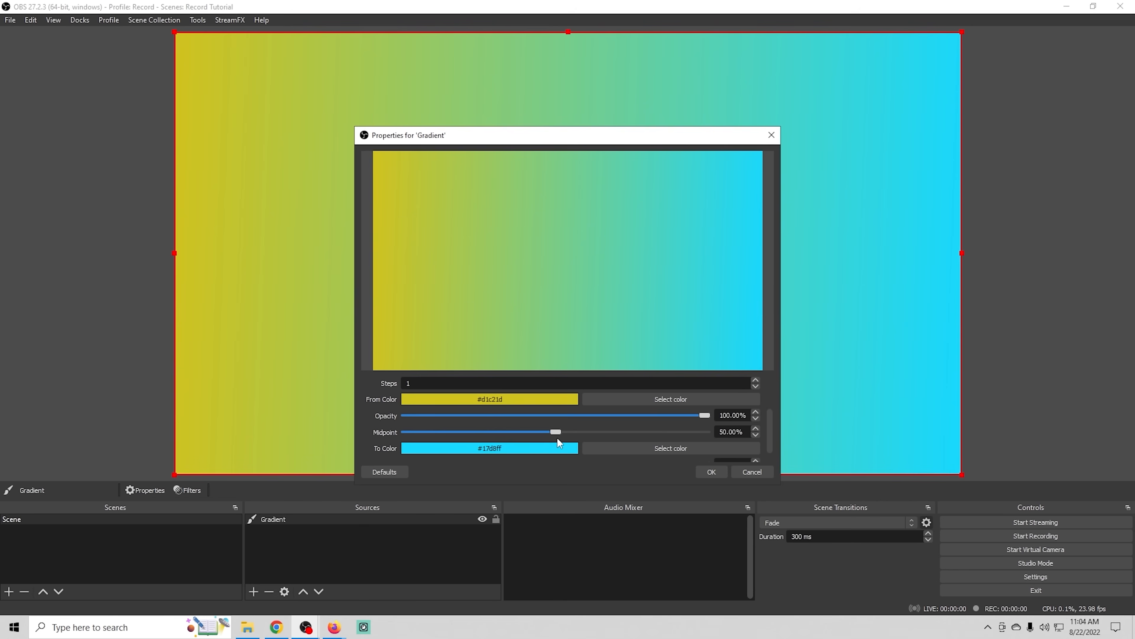
pyautogui.scroll(-2, 771, 431)
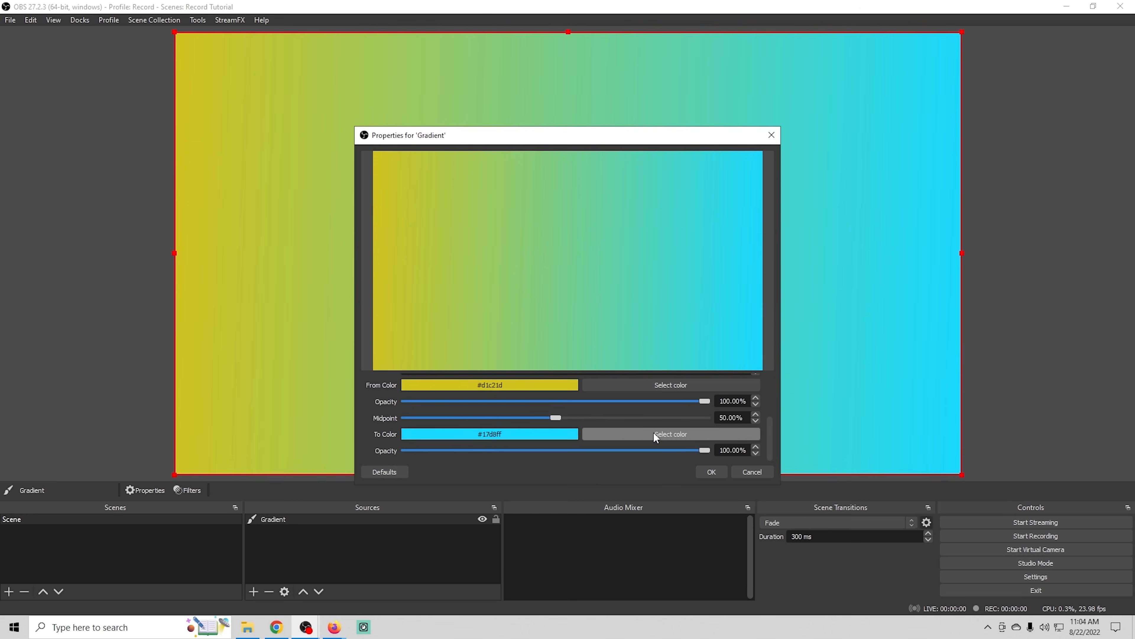
pyautogui.click(711, 471)
# - Add a Video Capture Device source using Cam Link, with Digital Audio Interface (2- Cam Link) as its custom audio device
pyautogui.click(254, 592)
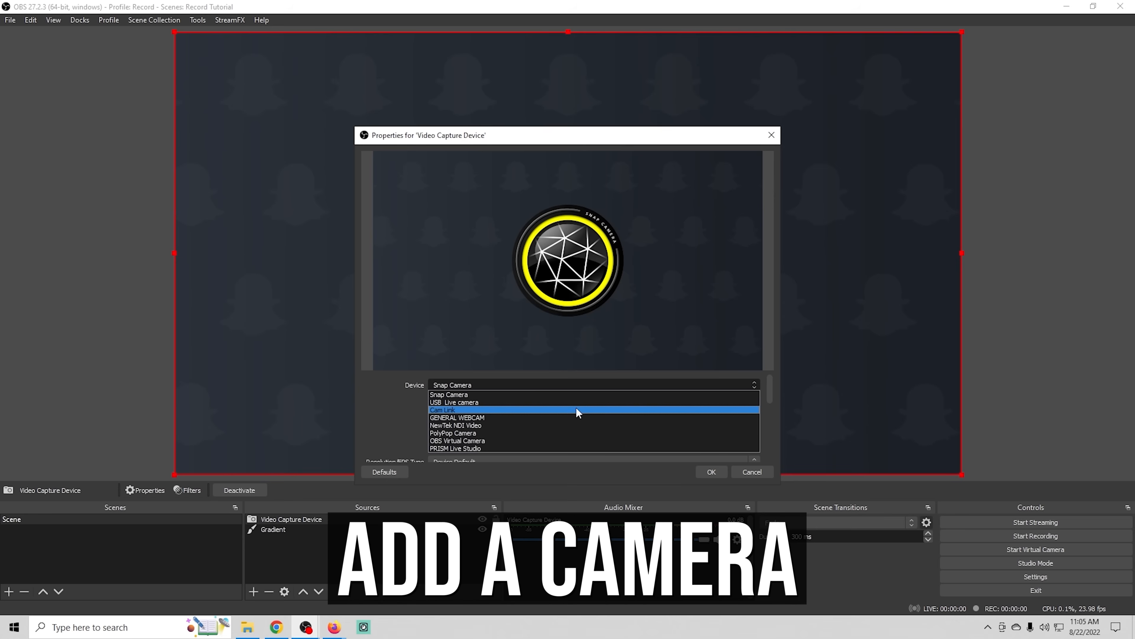
pyautogui.click(576, 411)
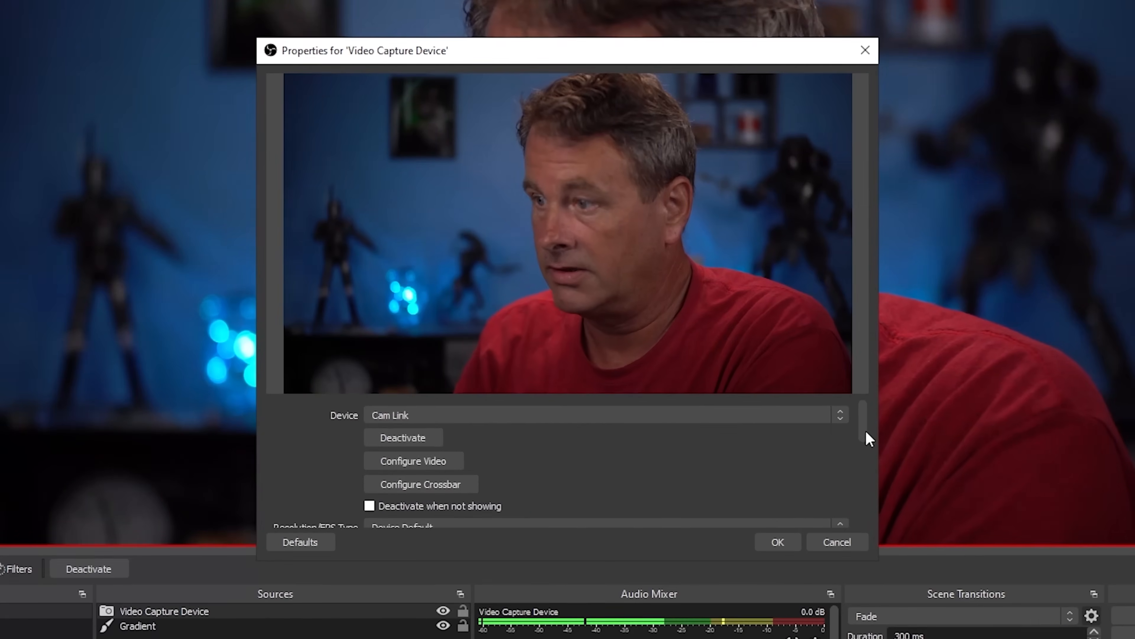
pyautogui.moveTo(939, 526); pyautogui.dragTo(938, 624)
pyautogui.click(371, 513)
pyautogui.scroll(-1, 436, 512)
pyautogui.click(455, 510)
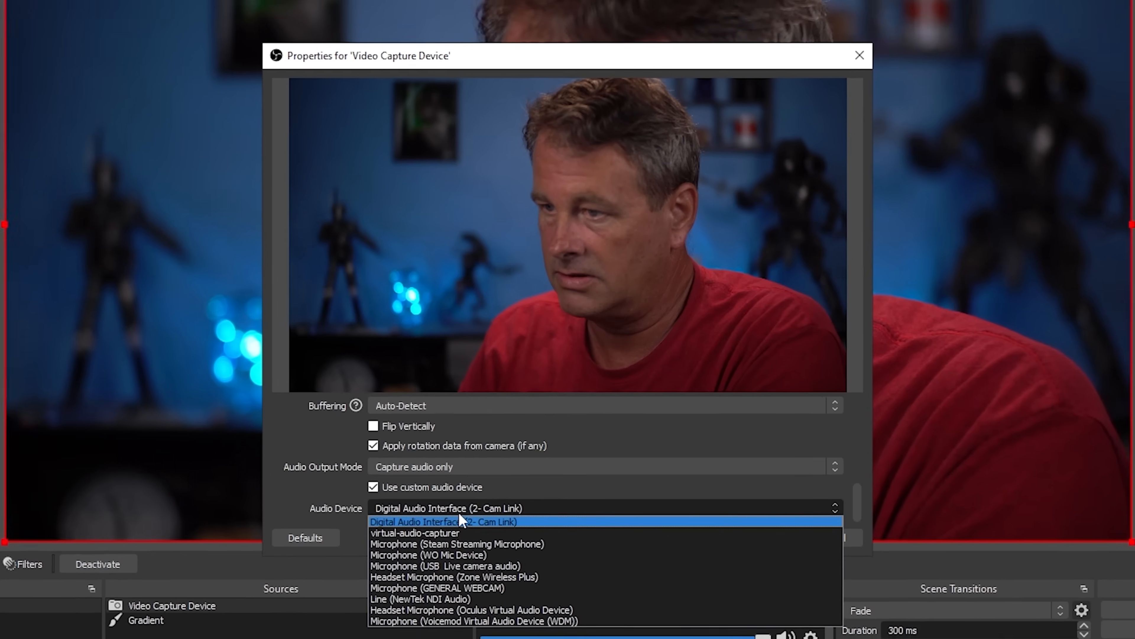
pyautogui.click(456, 524)
pyautogui.click(766, 544)
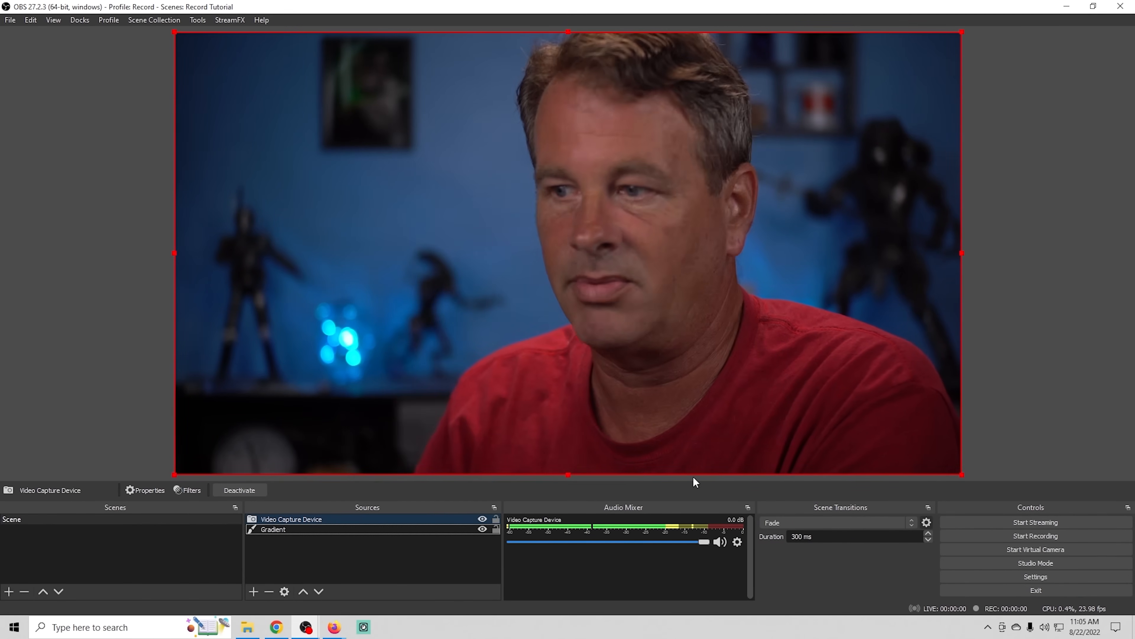
# - Place the camera below the gradient in the source order and set both gradient colors' opacity to 35%
pyautogui.moveTo(323, 518); pyautogui.dragTo(319, 539)
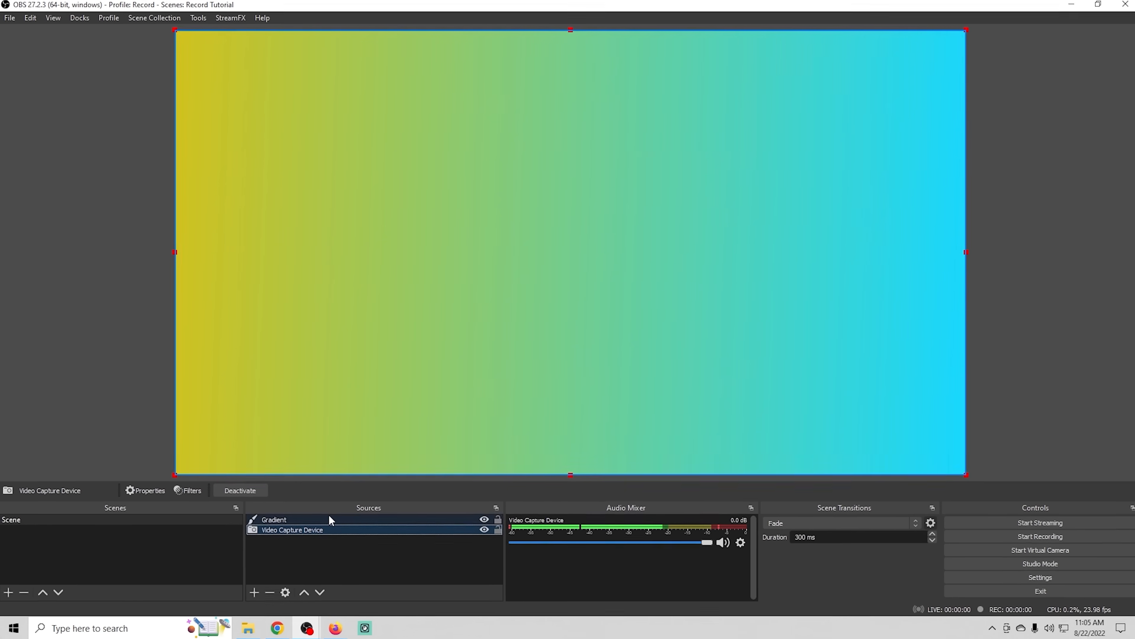
pyautogui.rightClick(328, 518)
pyautogui.click(415, 528)
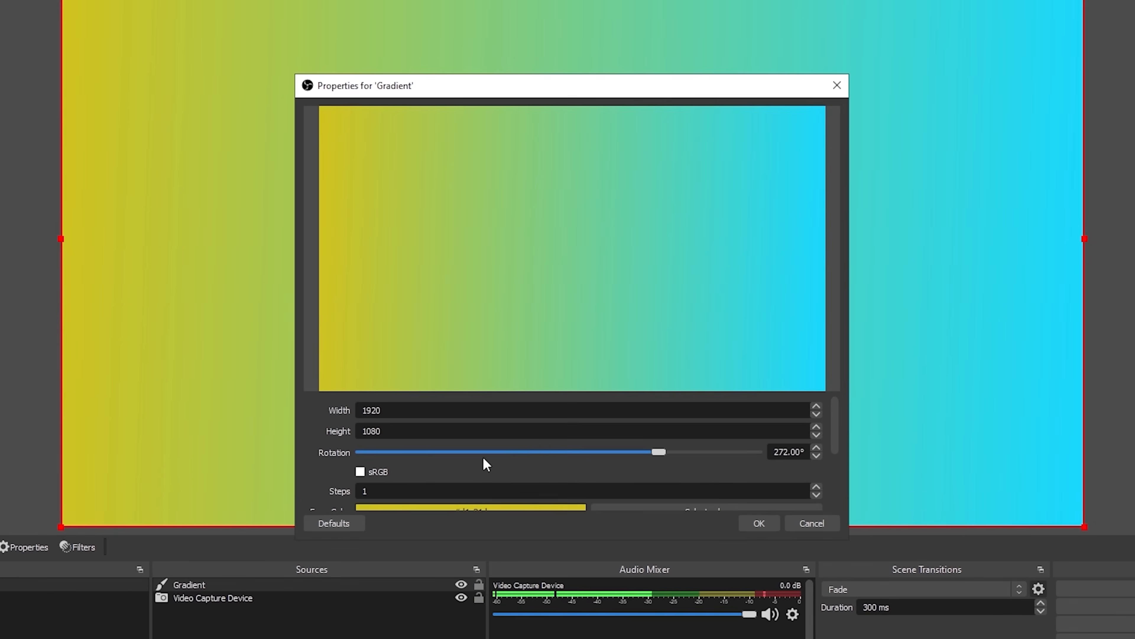
pyautogui.moveTo(833, 434); pyautogui.dragTo(842, 479)
pyautogui.moveTo(748, 436); pyautogui.dragTo(497, 448)
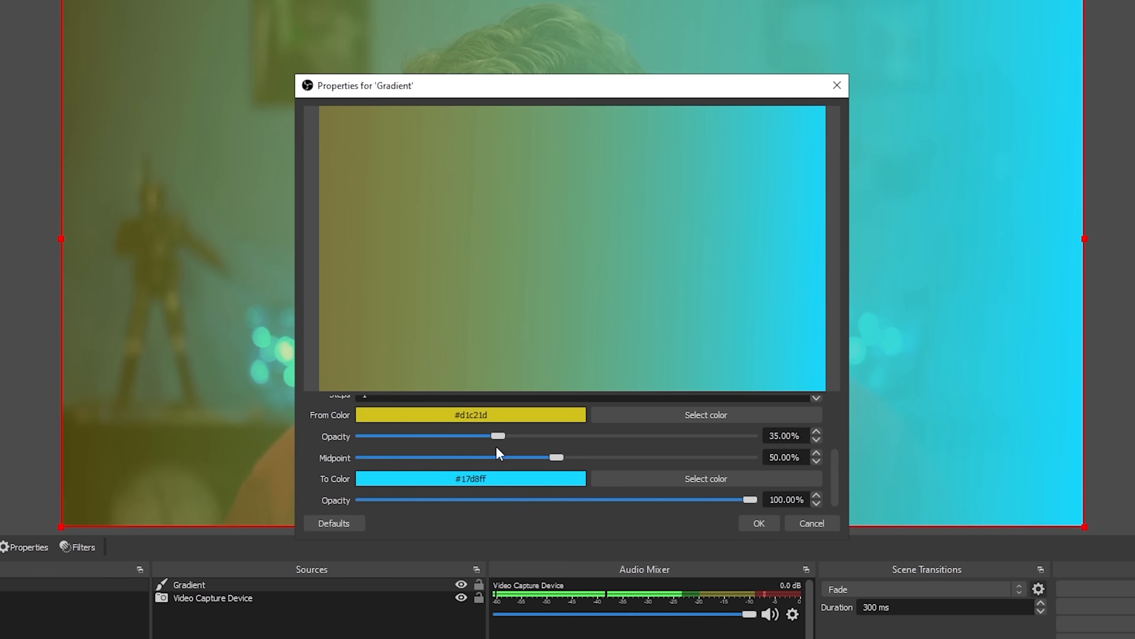
pyautogui.scroll(-1, 833, 470)
pyautogui.moveTo(750, 495); pyautogui.dragTo(505, 498)
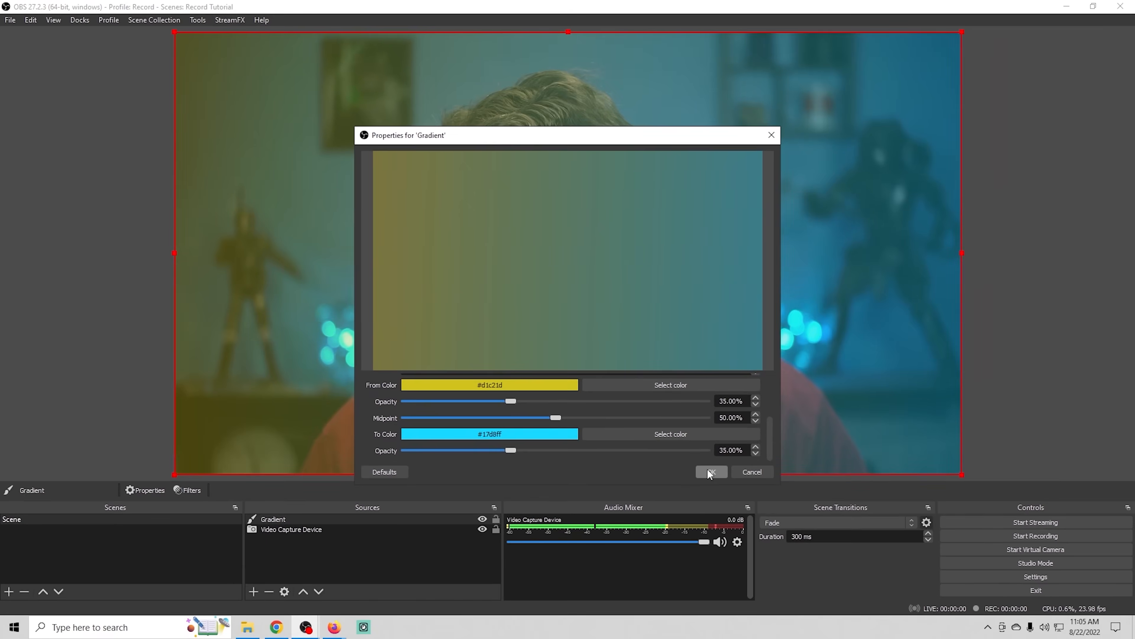
pyautogui.click(759, 523)
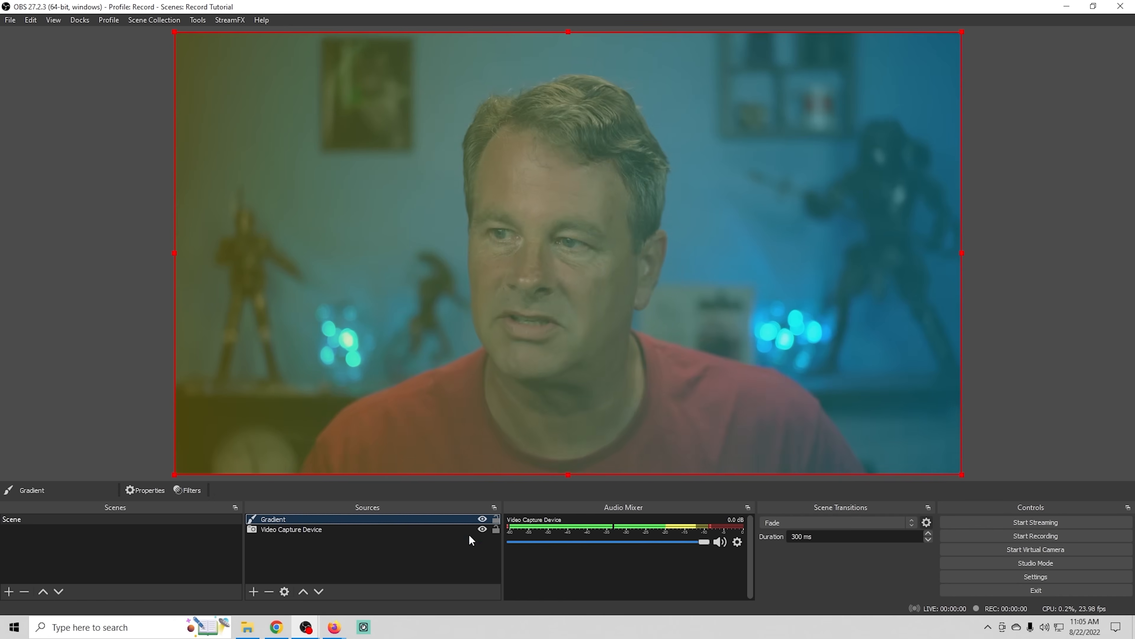
# - Lower the opacity of both the From Color and the To Color to 21% for a subtler overlay
pyautogui.rightClick(368, 518)
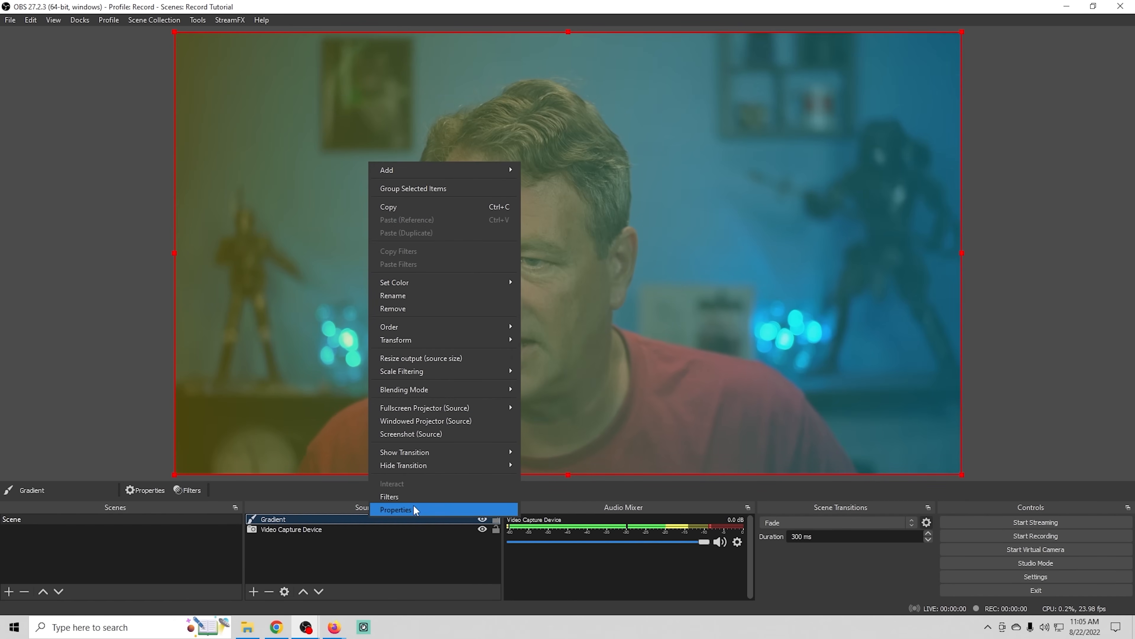
pyautogui.click(409, 511)
pyautogui.moveTo(770, 409); pyautogui.dragTo(767, 444)
pyautogui.moveTo(510, 401); pyautogui.dragTo(448, 405)
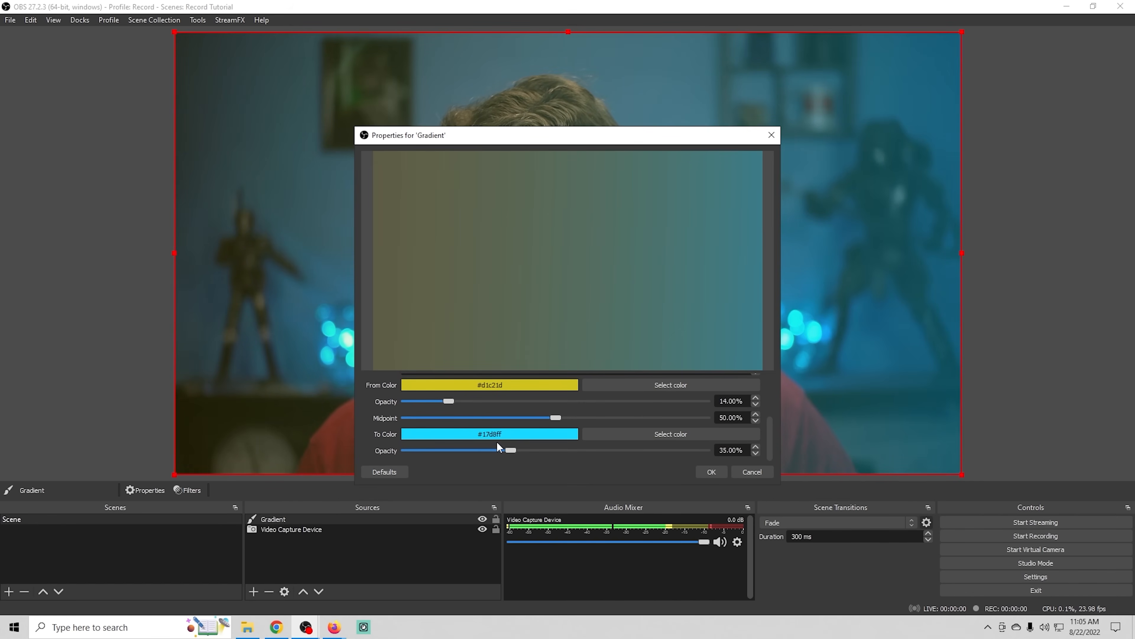
pyautogui.moveTo(511, 449); pyautogui.dragTo(472, 451)
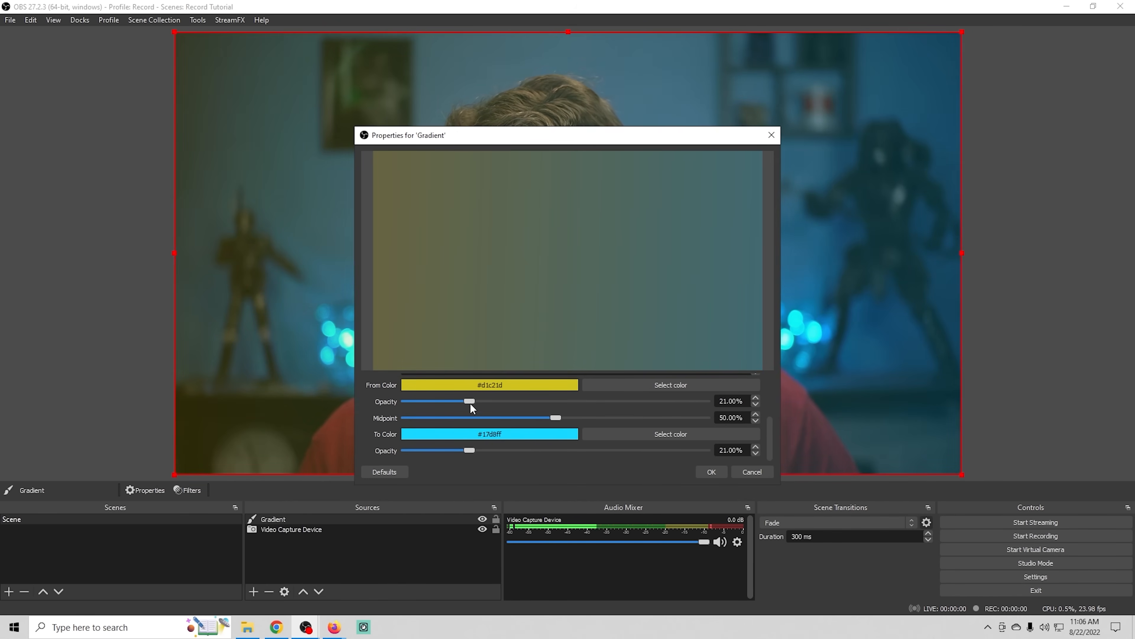
pyautogui.click(706, 472)
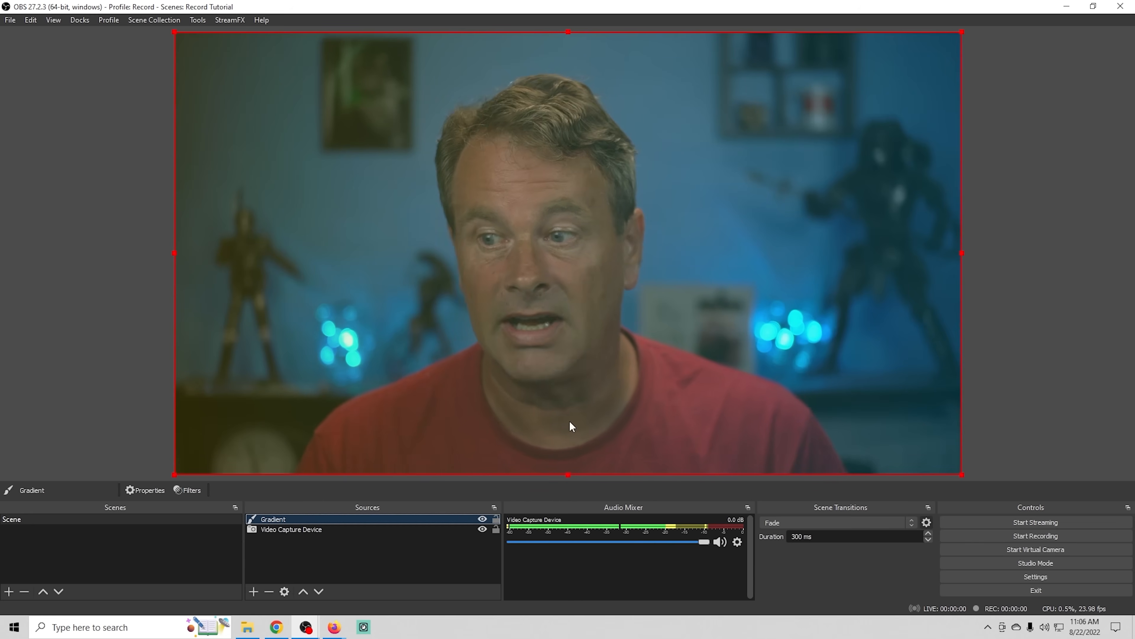
pyautogui.rightClick(459, 519)
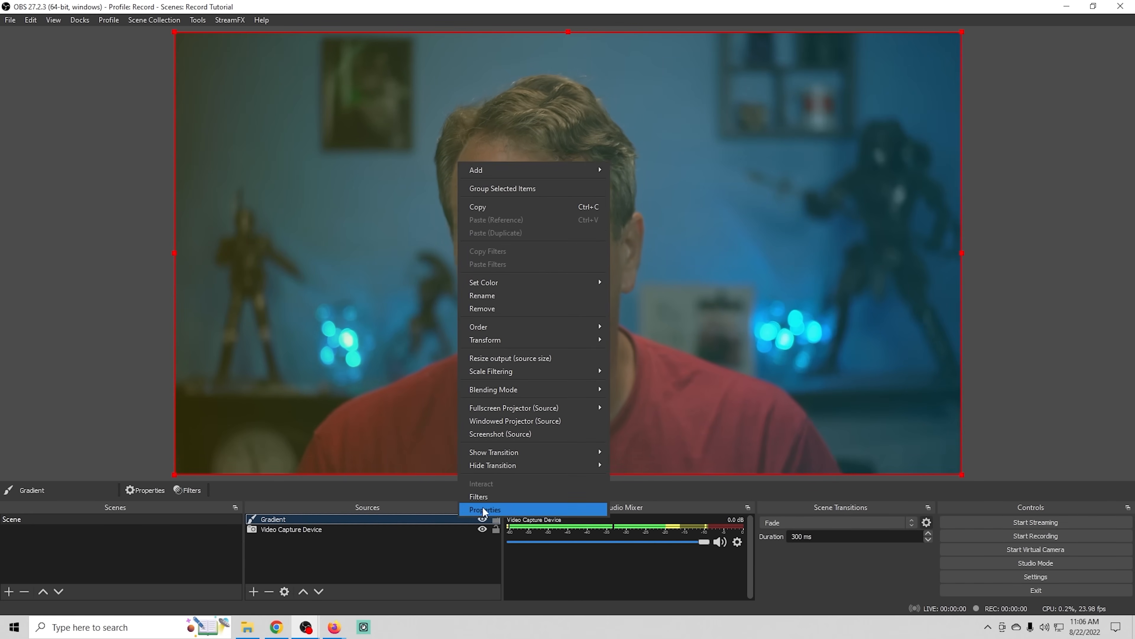
pyautogui.click(254, 591)
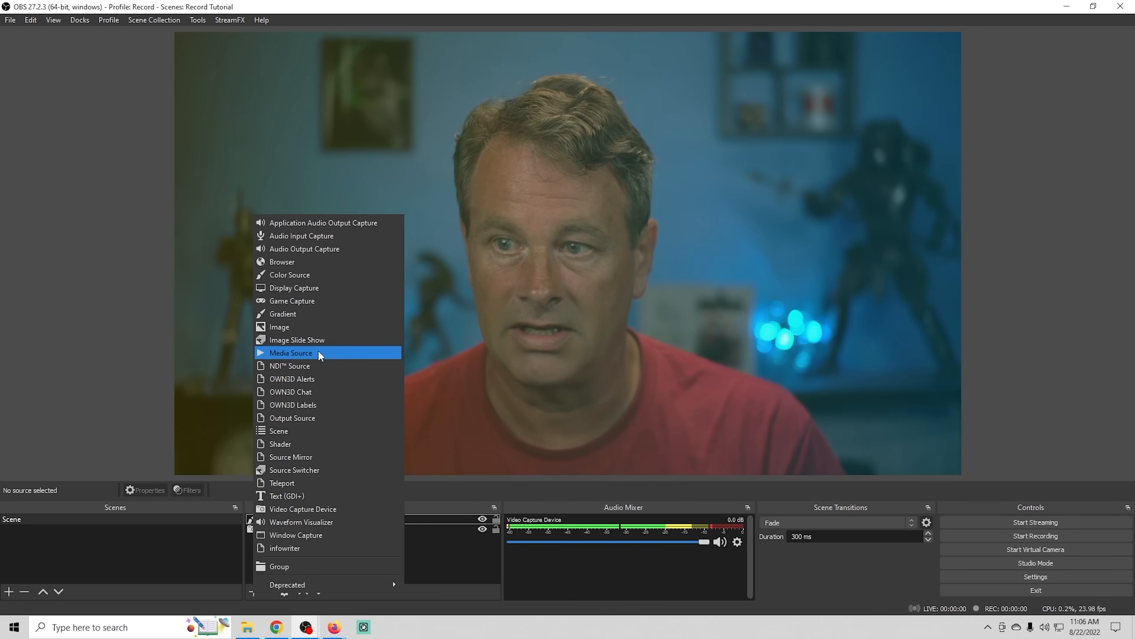
pyautogui.click(459, 588)
# - Set the opacity of the gradient's From Color and To Color to 100%
pyautogui.rightClick(295, 518)
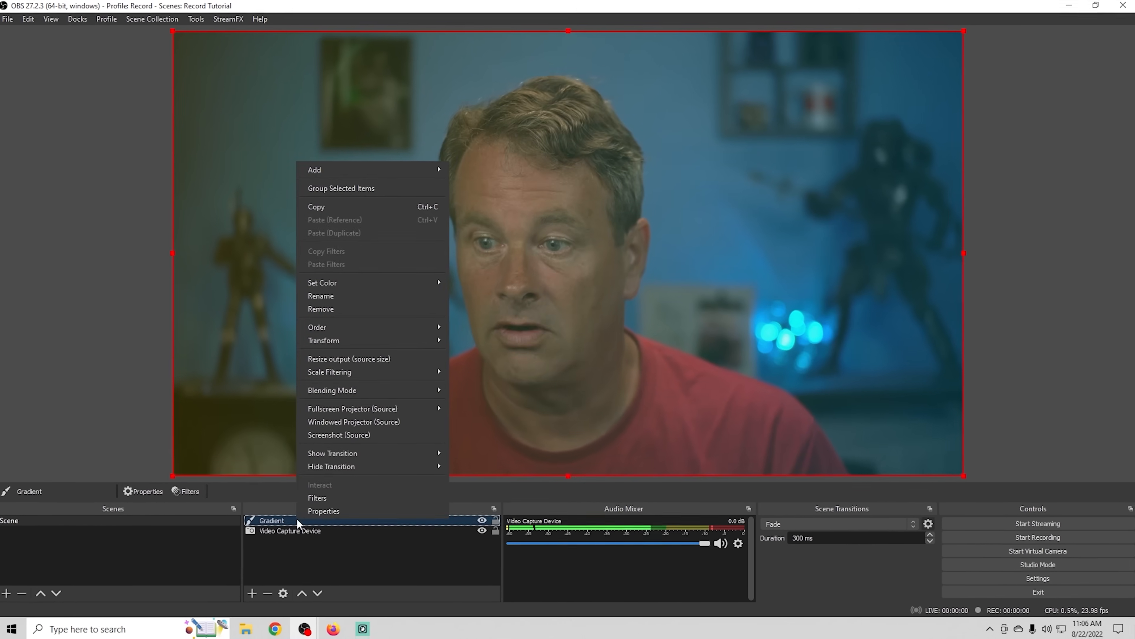
pyautogui.click(332, 514)
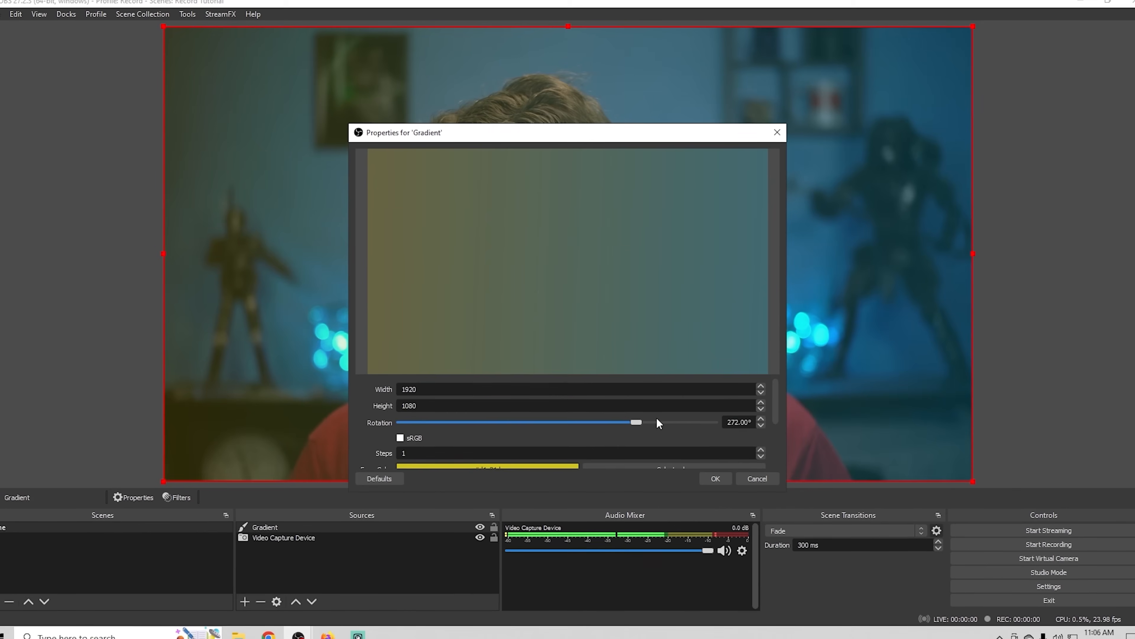
pyautogui.scroll(-5, 657, 418)
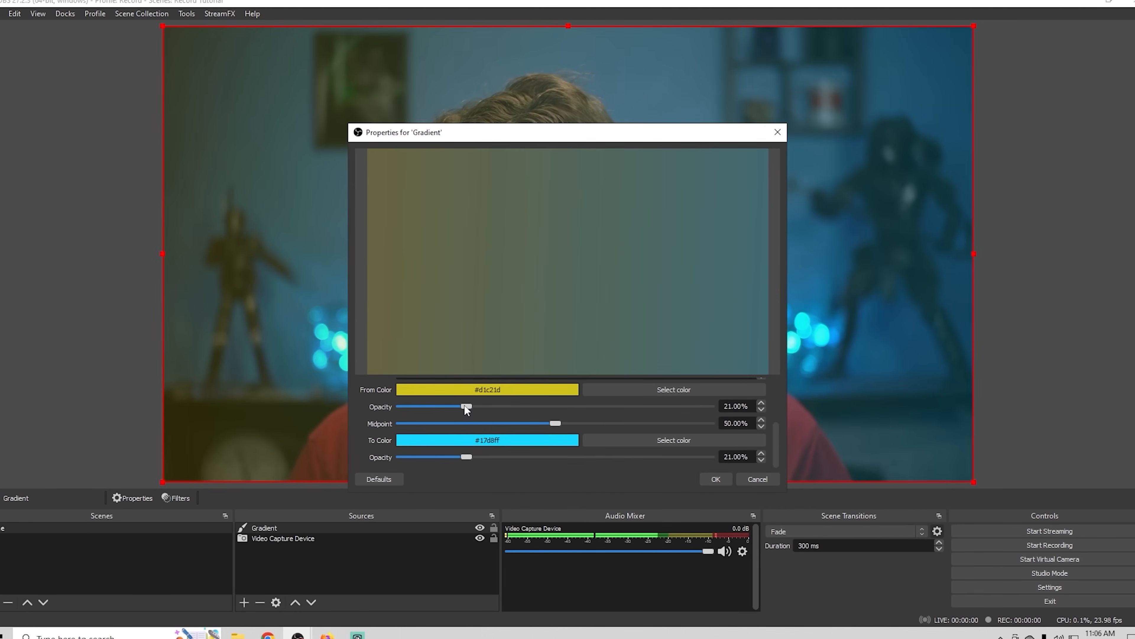
pyautogui.moveTo(465, 407); pyautogui.dragTo(745, 422)
pyautogui.moveTo(466, 457); pyautogui.dragTo(715, 458)
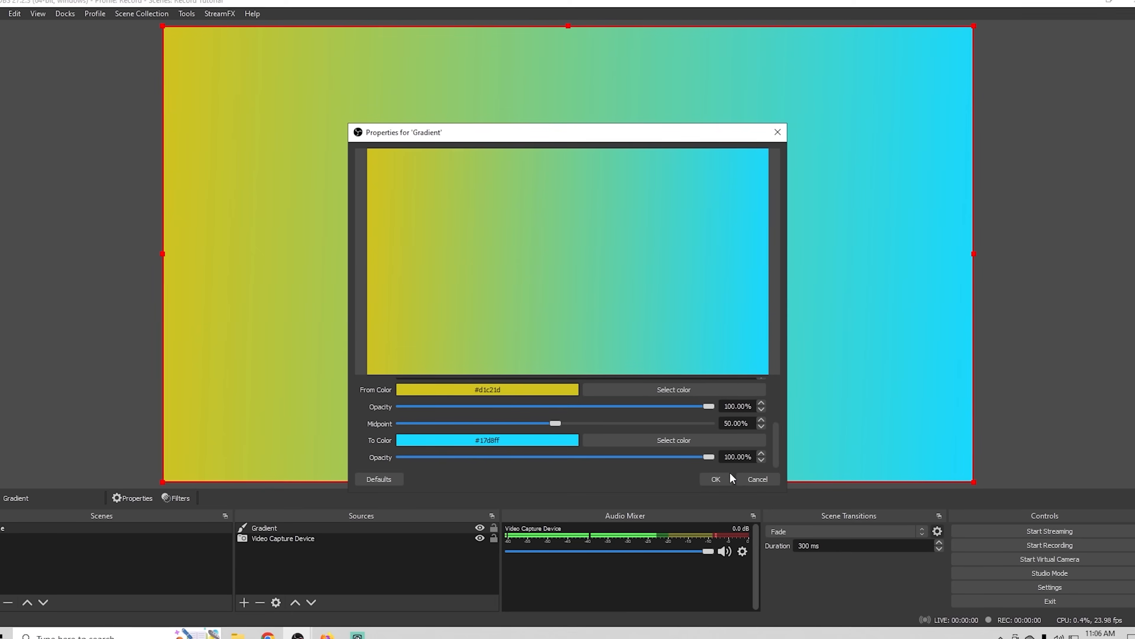
pyautogui.click(715, 479)
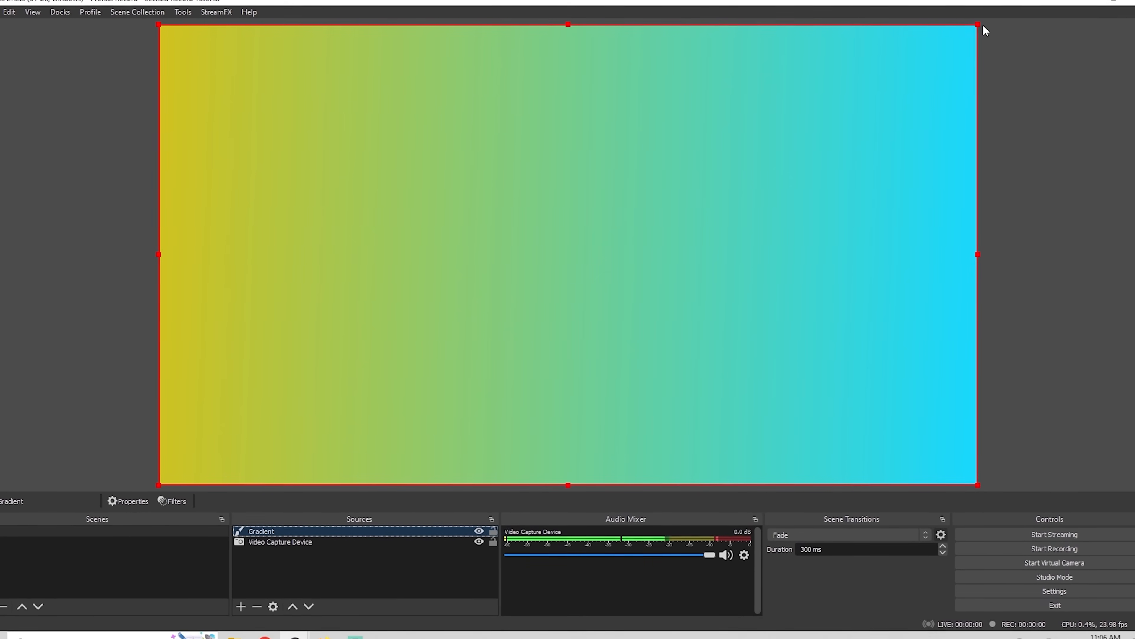
# - Place the gradient below the camera in the source order and shrink it to a small rectangle near the canvas's lower-left corner
pyautogui.moveTo(328, 537); pyautogui.dragTo(329, 577)
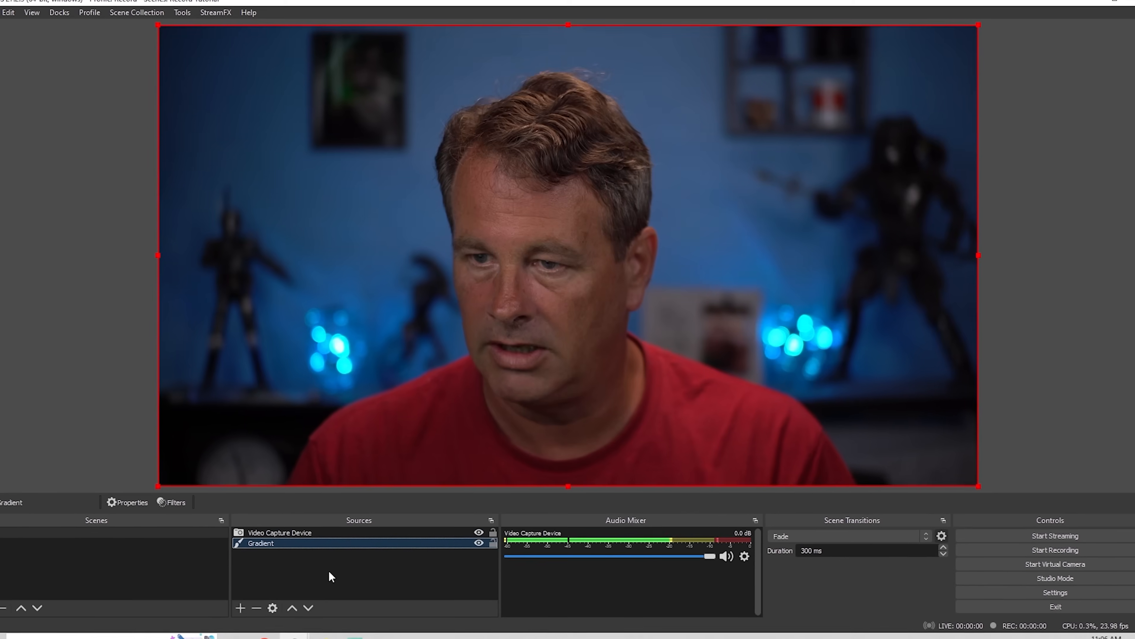
pyautogui.moveTo(961, 32); pyautogui.dragTo(365, 471)
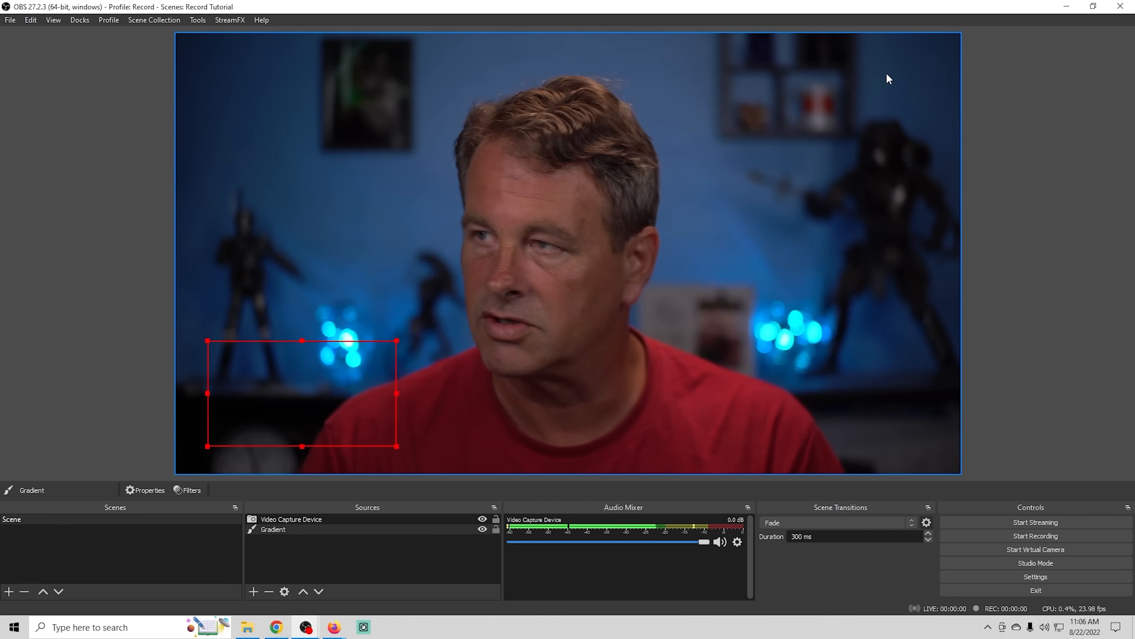
# - Shrink the camera to about the gradient rectangle's size and place it over the gradient near the canvas's lower-left corner
pyautogui.click(948, 44)
pyautogui.moveTo(961, 31); pyautogui.dragTo(362, 468)
pyautogui.moveTo(300, 438); pyautogui.dragTo(337, 411)
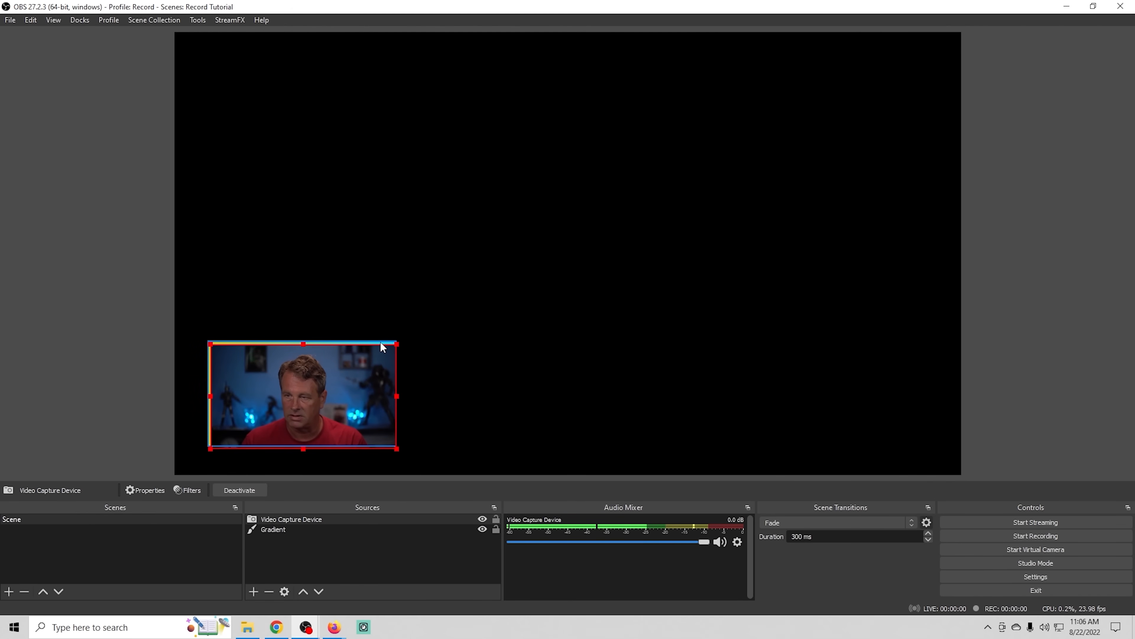
# - Resize the gradient's edges independently so that it forms a thin, even border around all sides of the camera
pyautogui.click(330, 530)
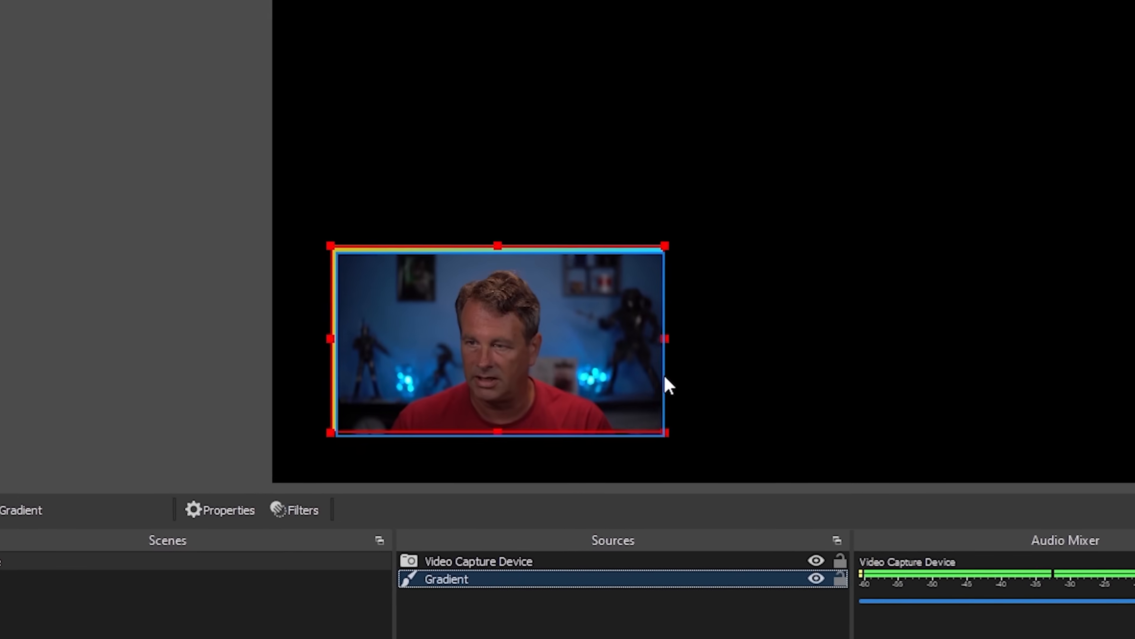
pyautogui.moveTo(700, 437); pyautogui.dragTo(701, 437)
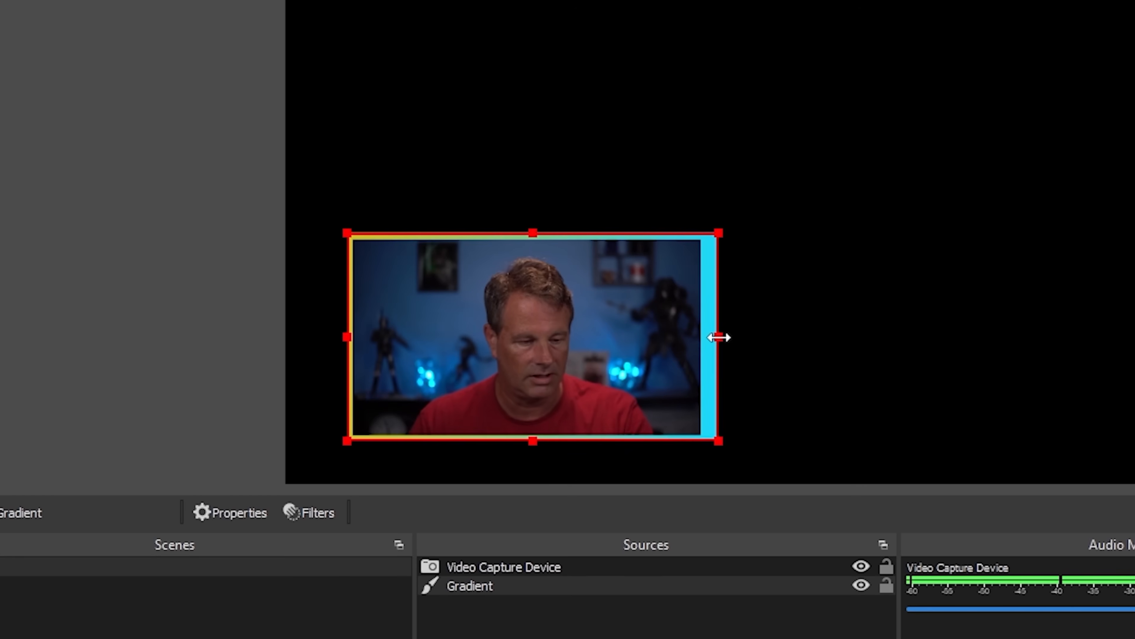
pyautogui.press('alt')
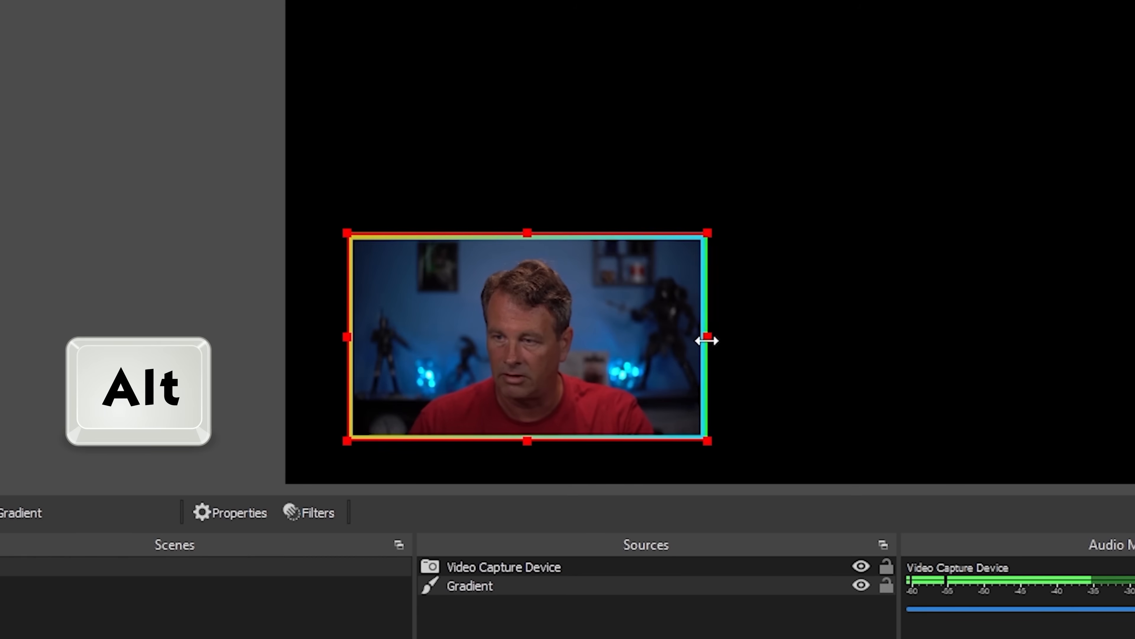
pyautogui.moveTo(705, 341); pyautogui.dragTo(708, 341)
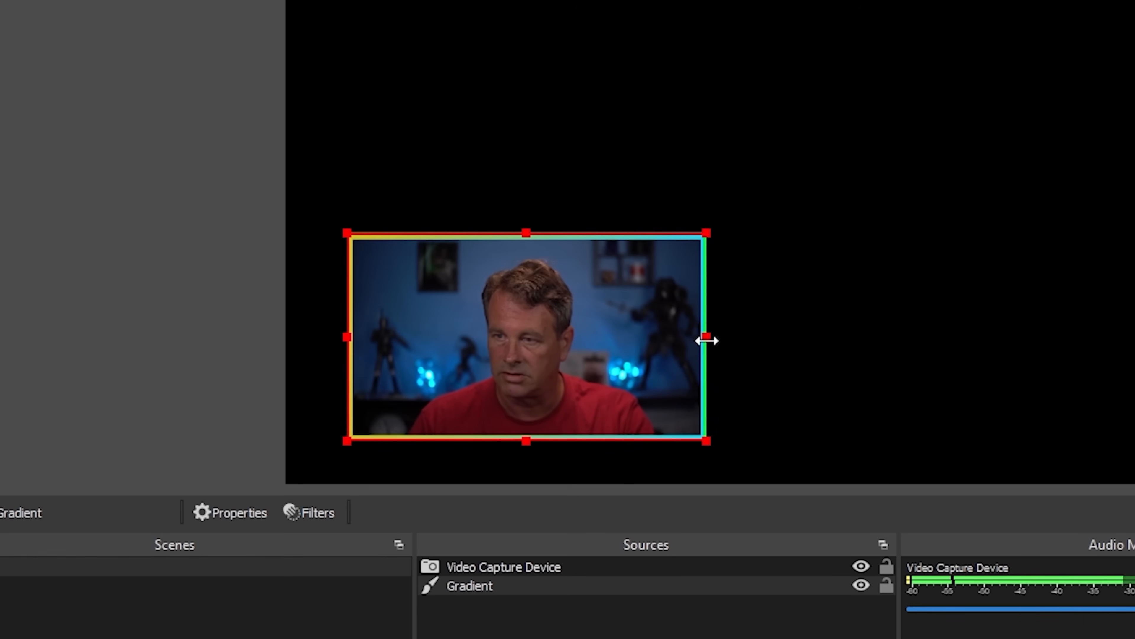
pyautogui.click(444, 177)
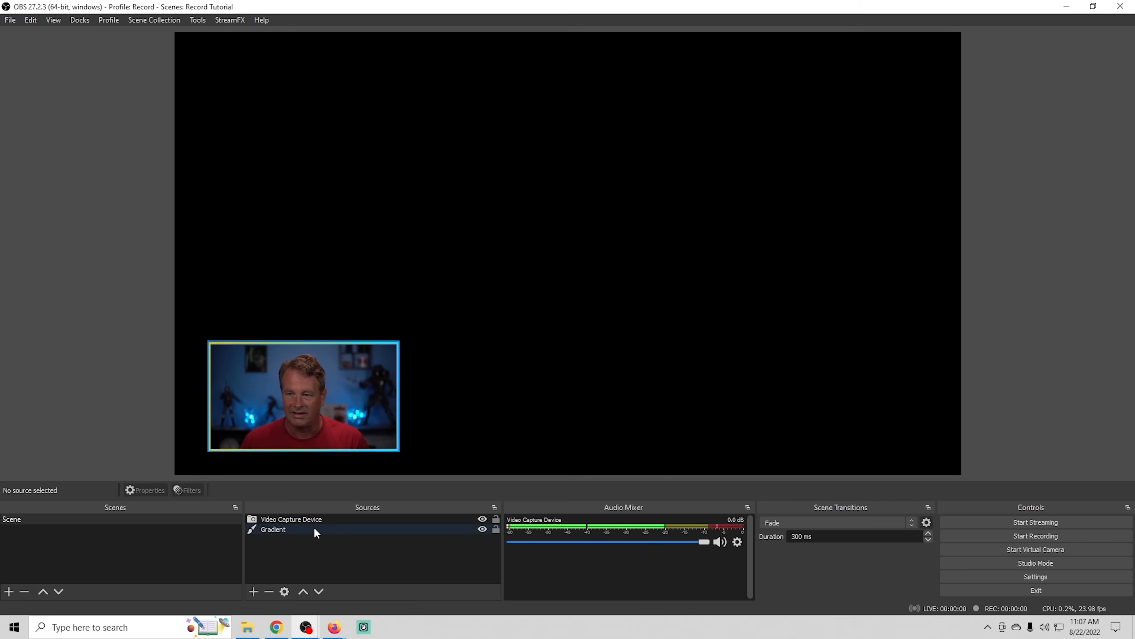
# - Lower the gradient's rotation angle in its properties to change the direction of the border colors
pyautogui.rightClick(317, 528)
pyautogui.click(351, 517)
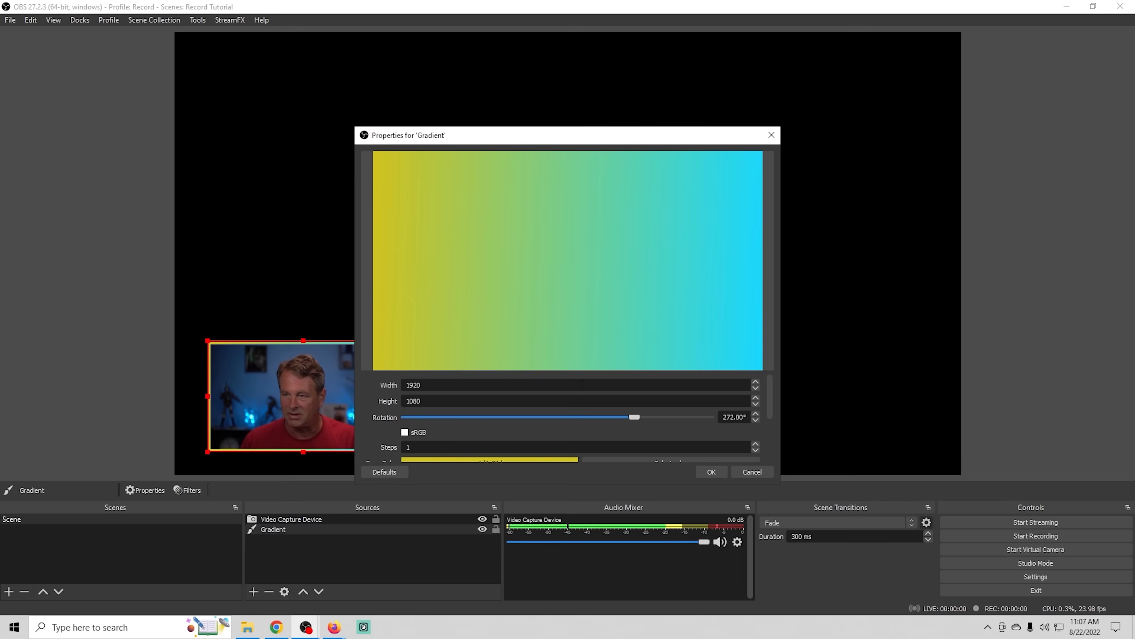
pyautogui.moveTo(633, 416); pyautogui.dragTo(558, 420)
pyautogui.click(711, 472)
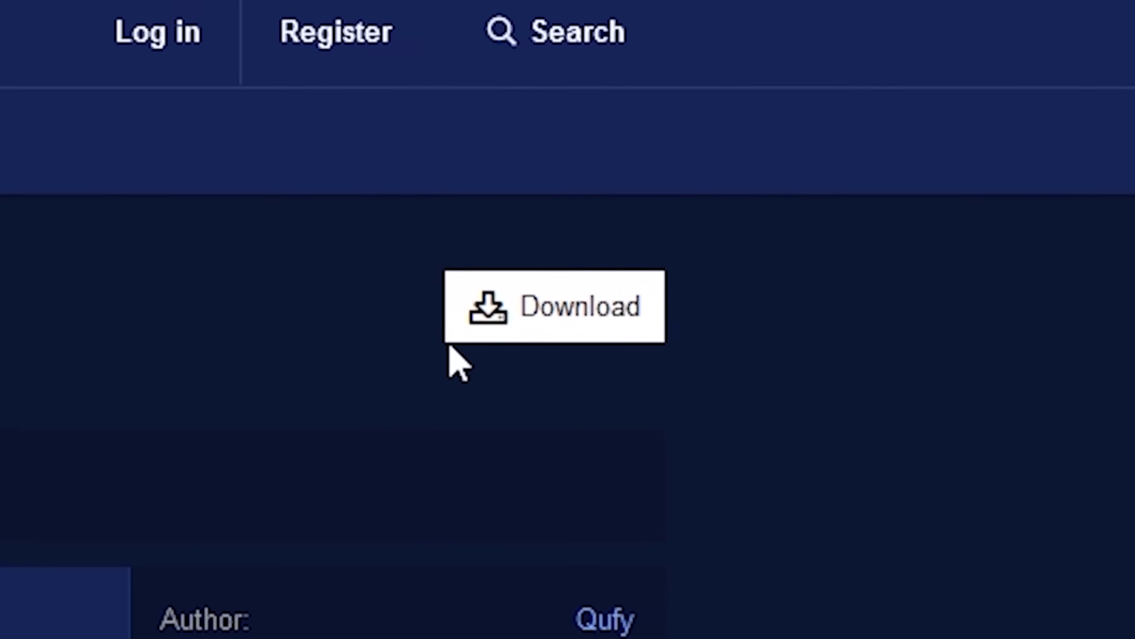
# - Download obs-scale-to-sound-1.2.1-windows.zip from the Scale To Sound page in the browser and extract it in the Downloads folder
pyautogui.click(548, 314)
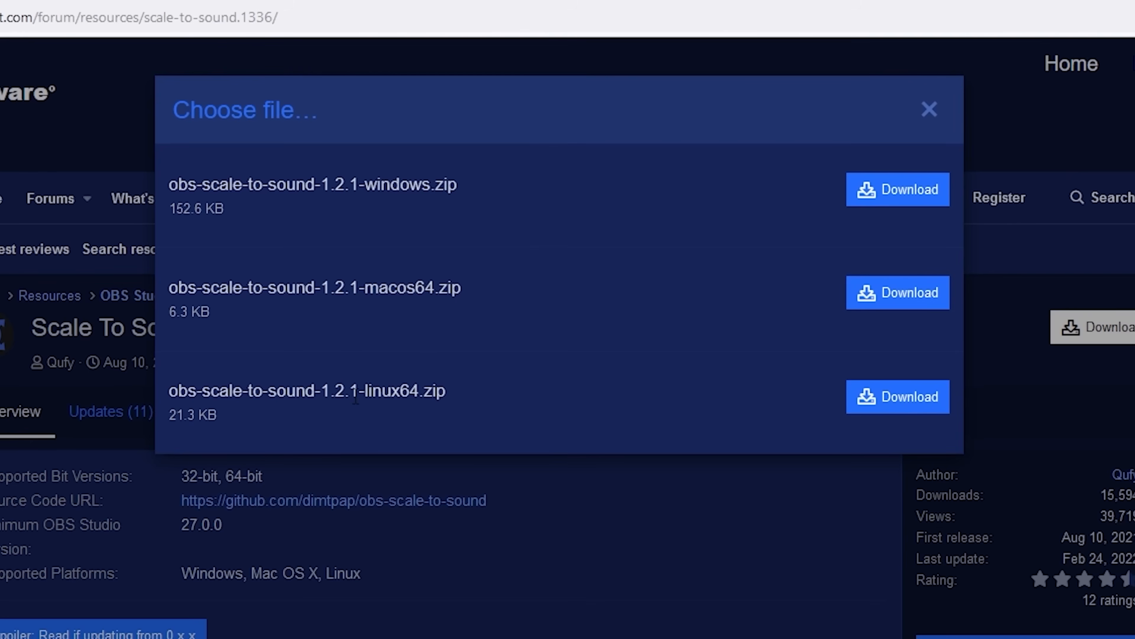
pyautogui.click(898, 188)
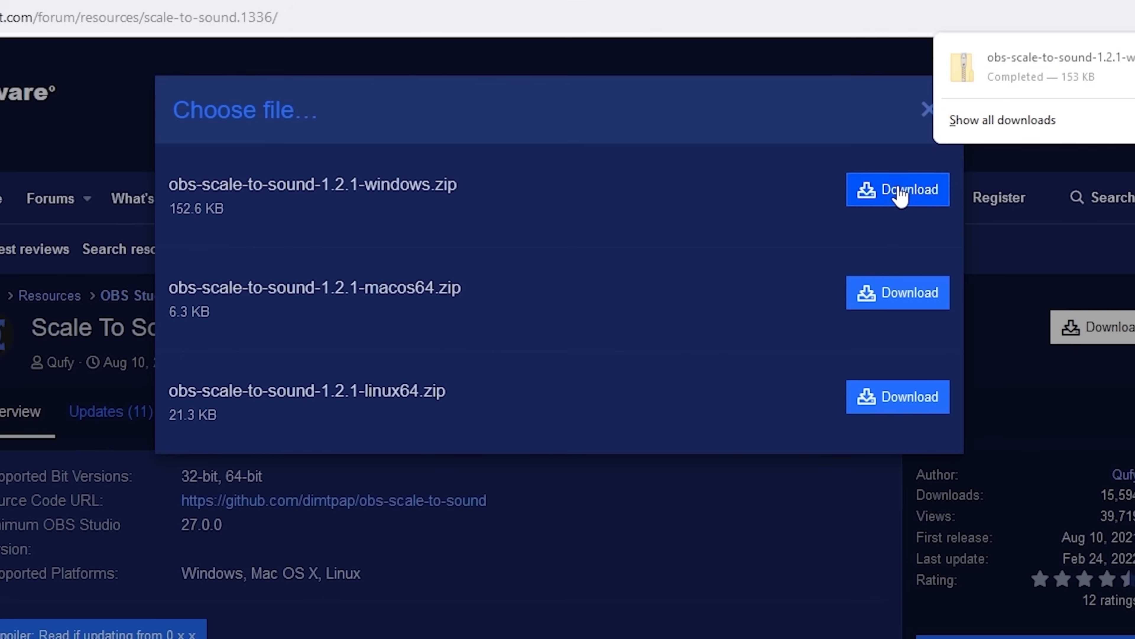
pyautogui.click(1049, 67)
pyautogui.rightClick(609, 149)
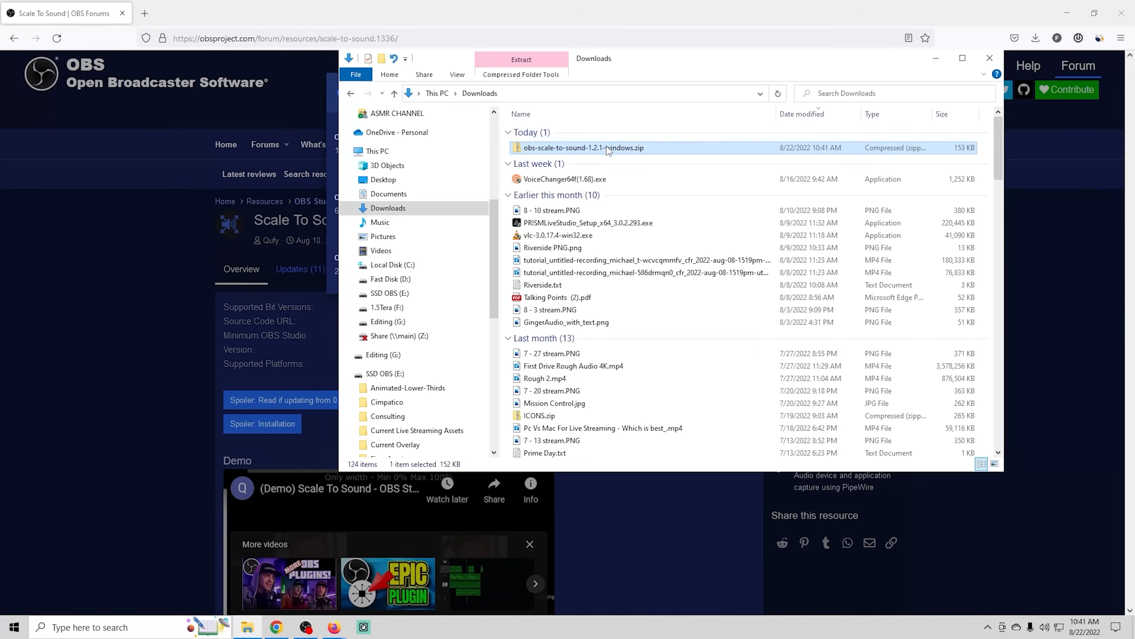
pyautogui.click(644, 198)
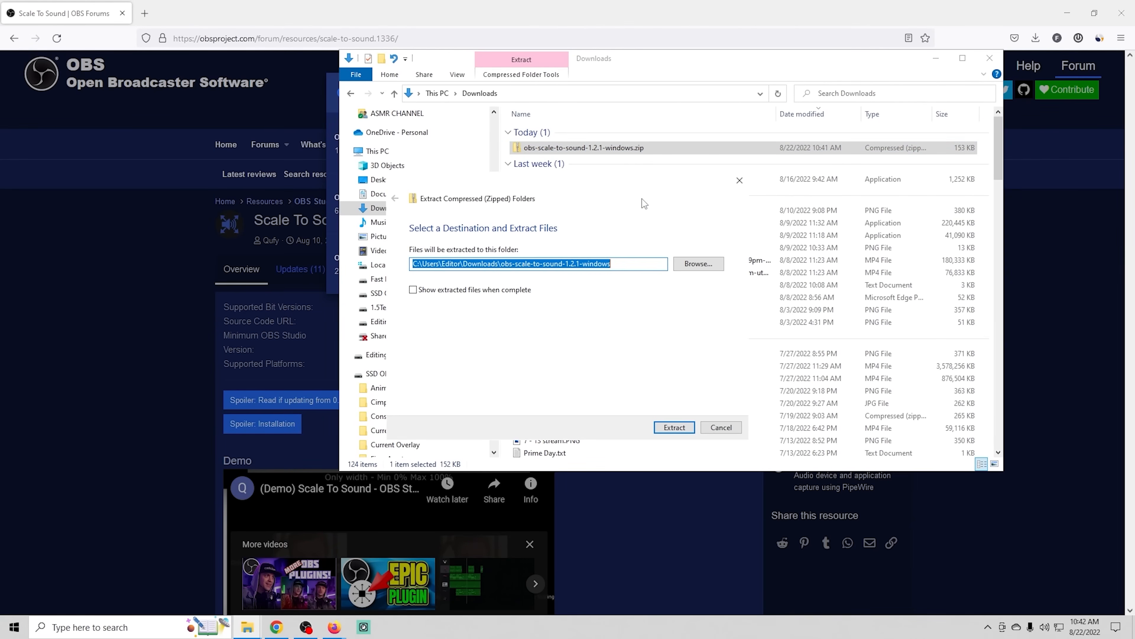
pyautogui.click(674, 427)
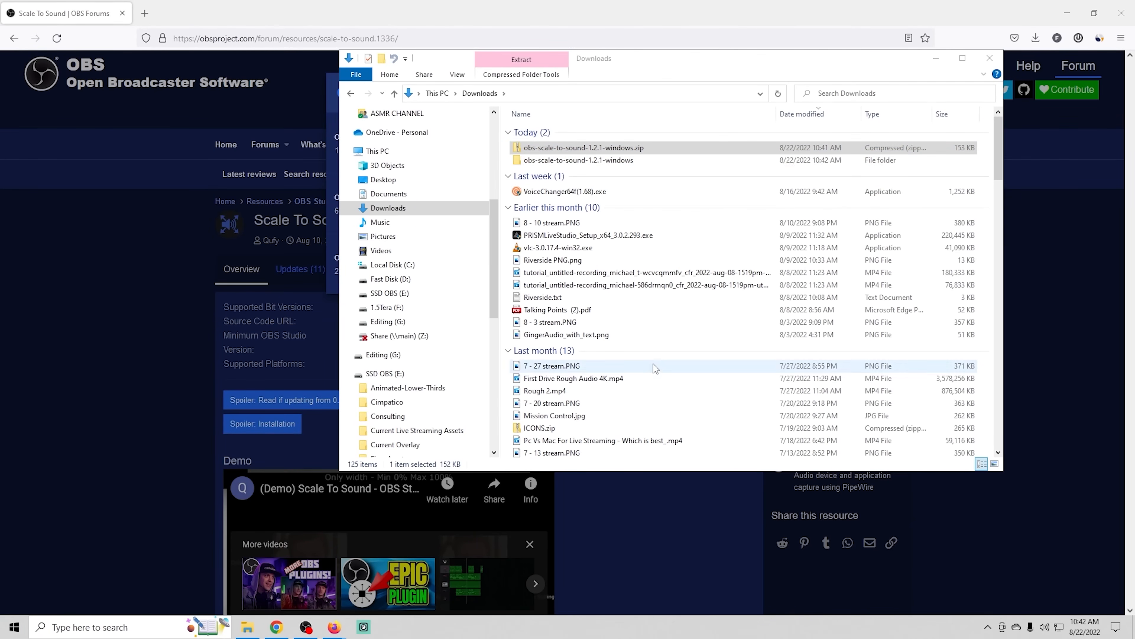
# - Copy the extracted data and obs-plugins folders into the obs-studio folder on the SSD OBS (E:) drive
pyautogui.doubleClick(537, 162)
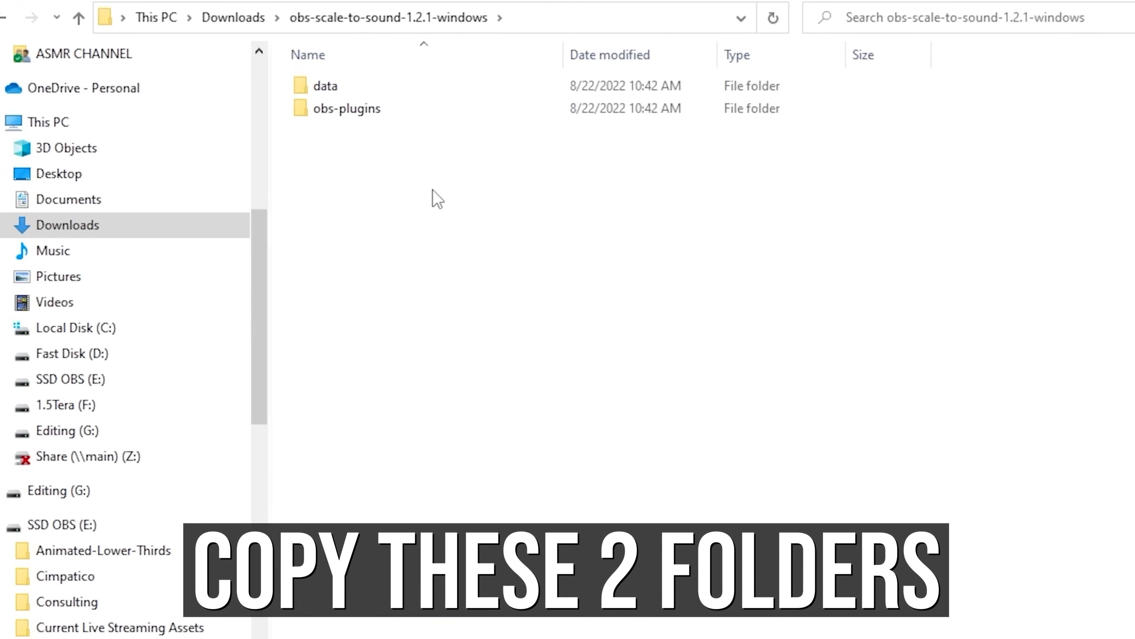
pyautogui.moveTo(433, 190); pyautogui.dragTo(304, 60)
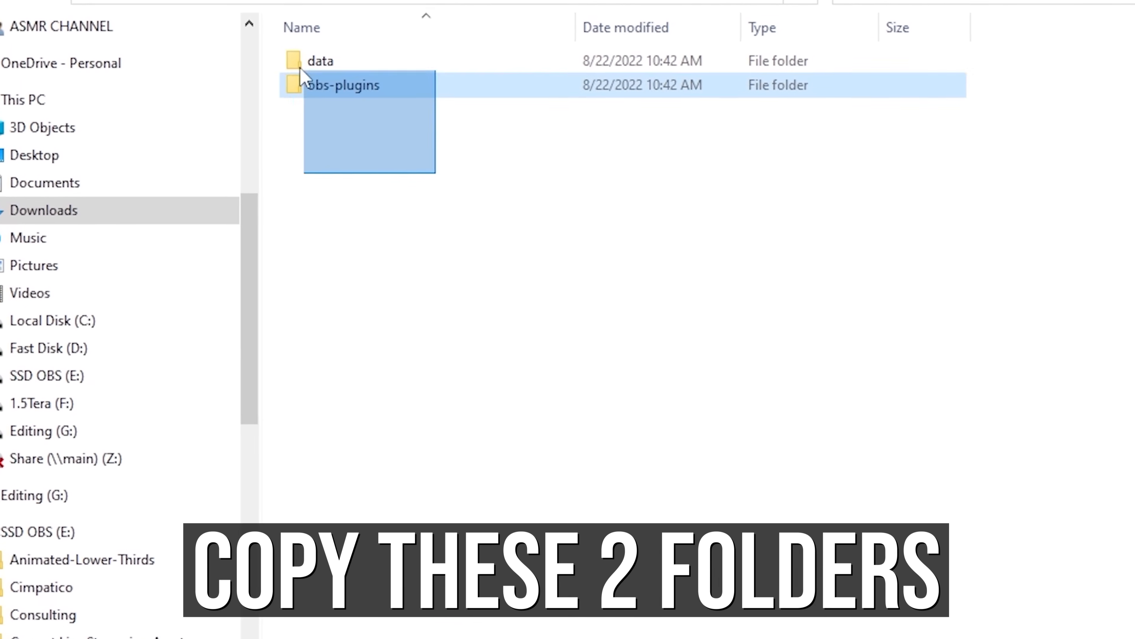
pyautogui.rightClick(313, 92)
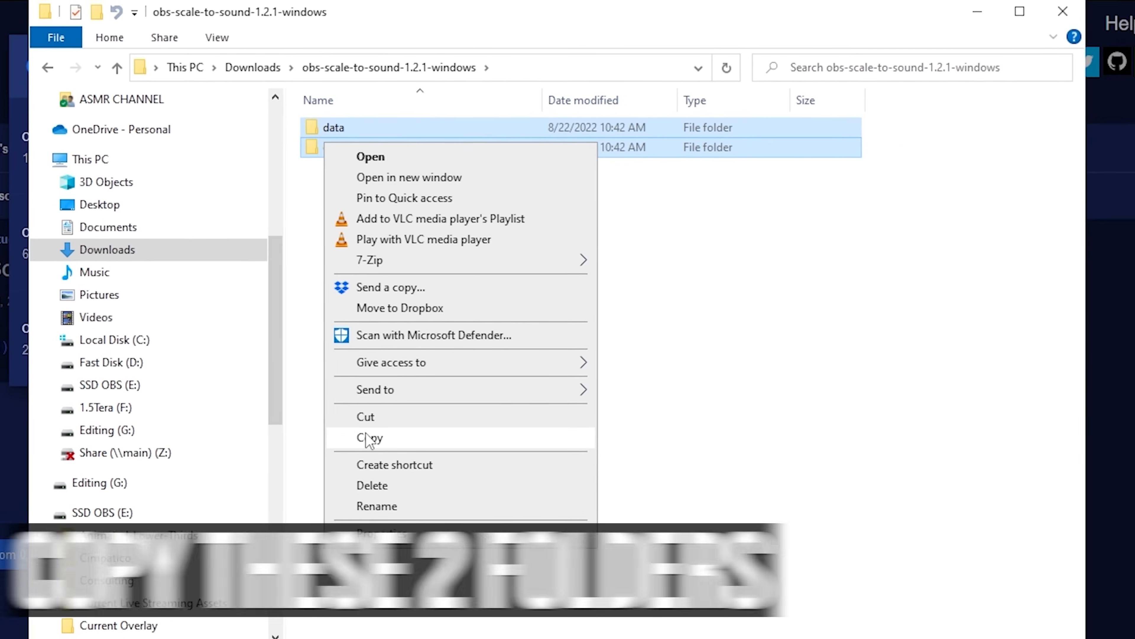
pyautogui.click(368, 437)
pyautogui.moveTo(318, 462); pyautogui.dragTo(317, 496)
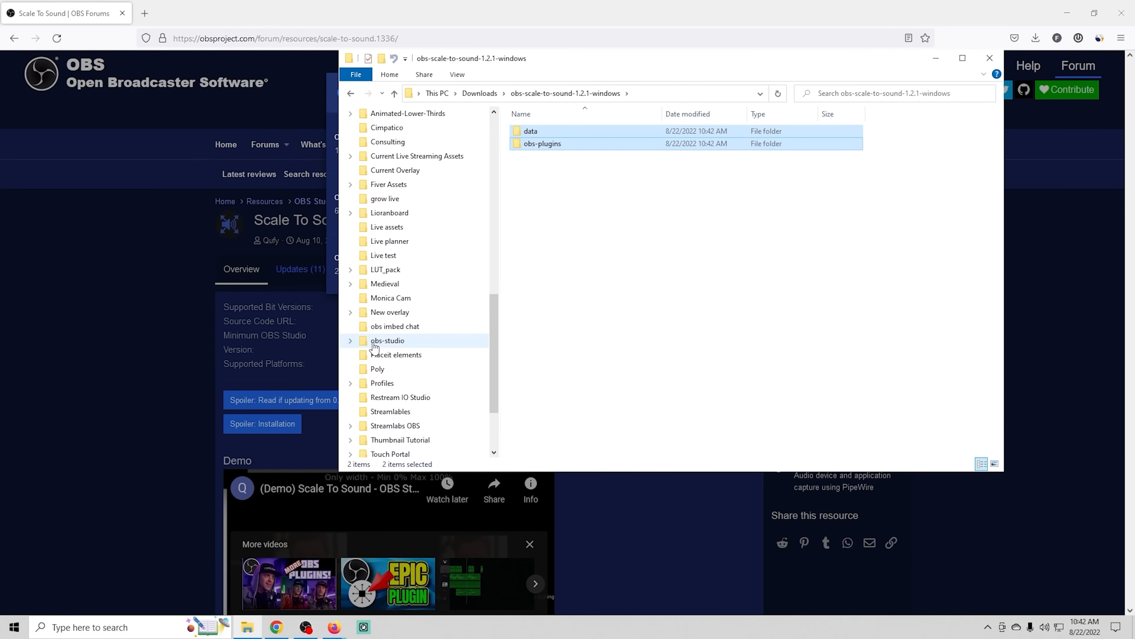
pyautogui.click(373, 343)
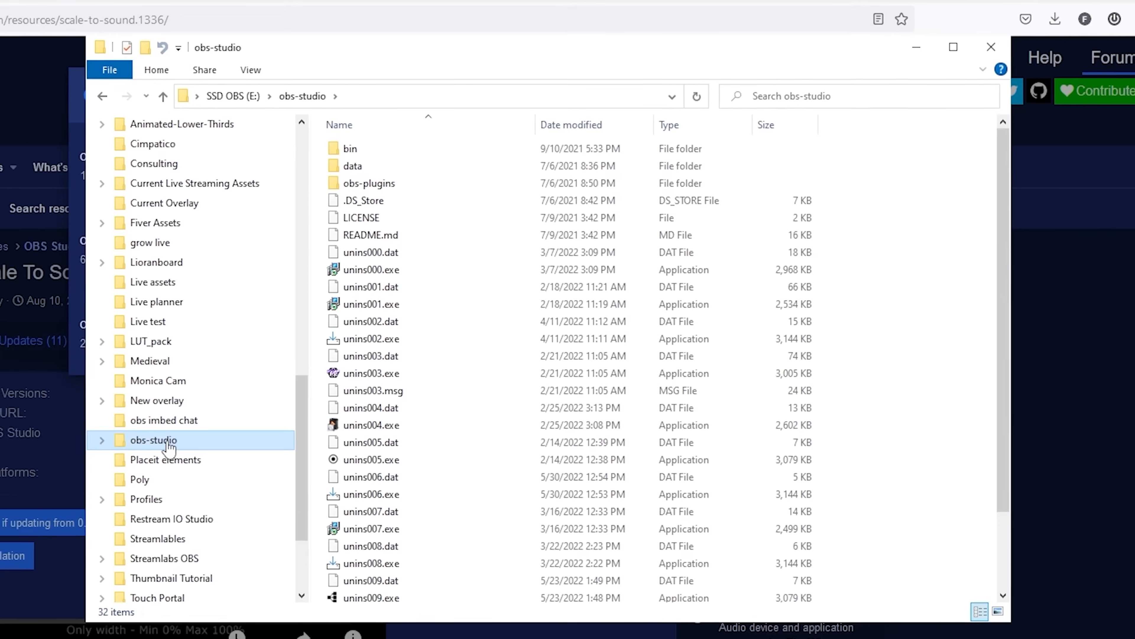
pyautogui.rightClick(111, 591)
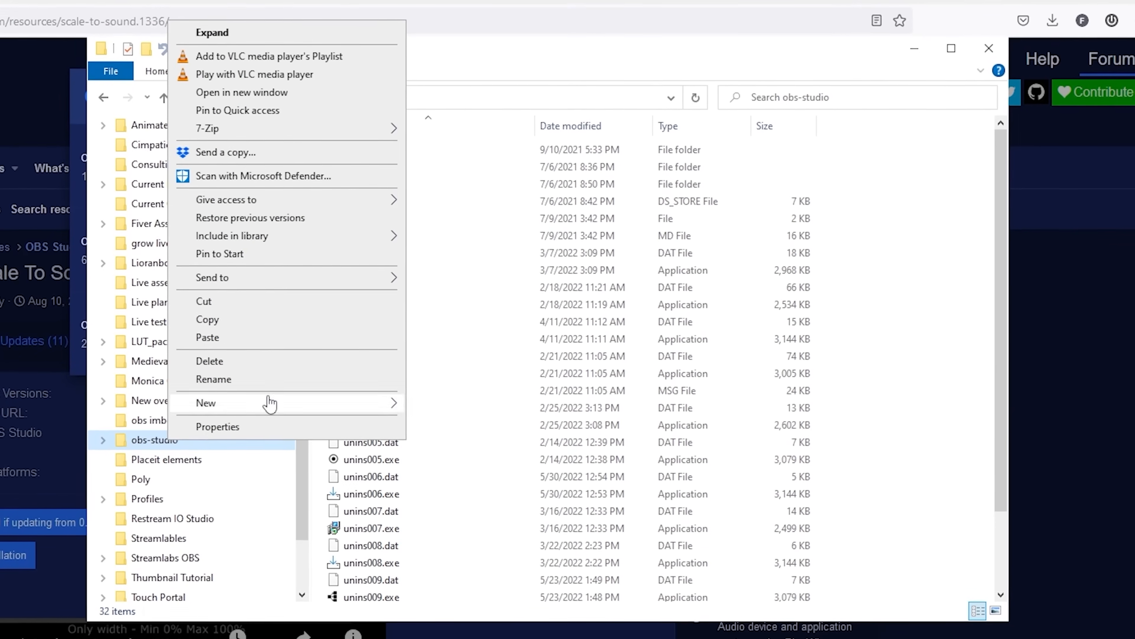
pyautogui.click(256, 339)
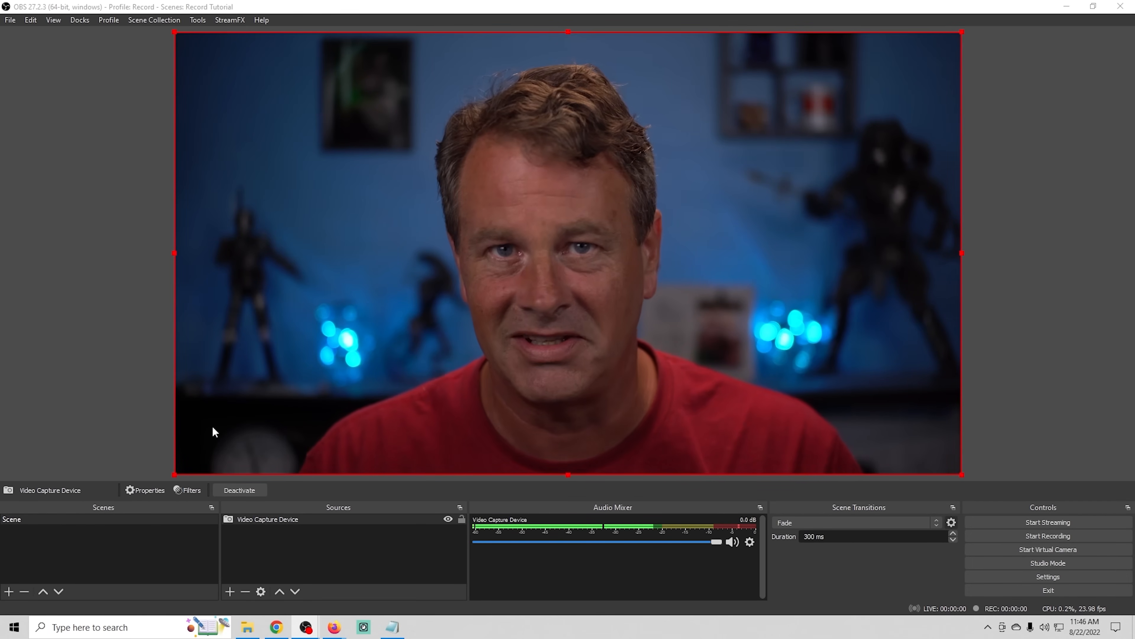
# - In OBS Studio, add a Media Source that plays the local "Phat beat" MP3 from the Current Live Streaming Assets folder
pyautogui.click(229, 591)
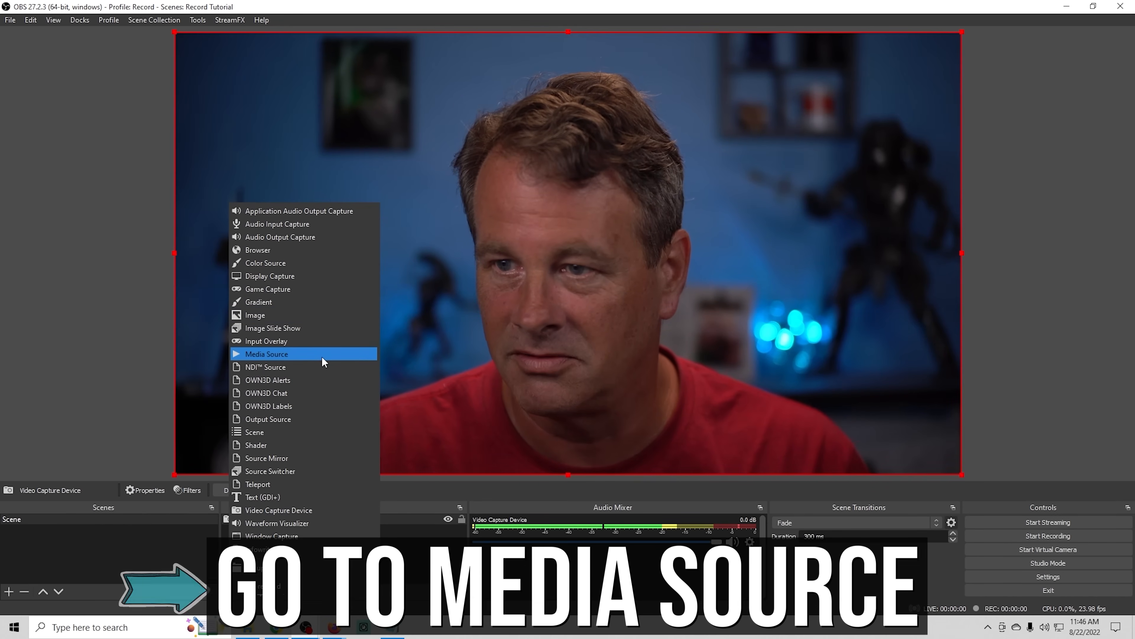
pyautogui.click(322, 354)
pyautogui.click(599, 394)
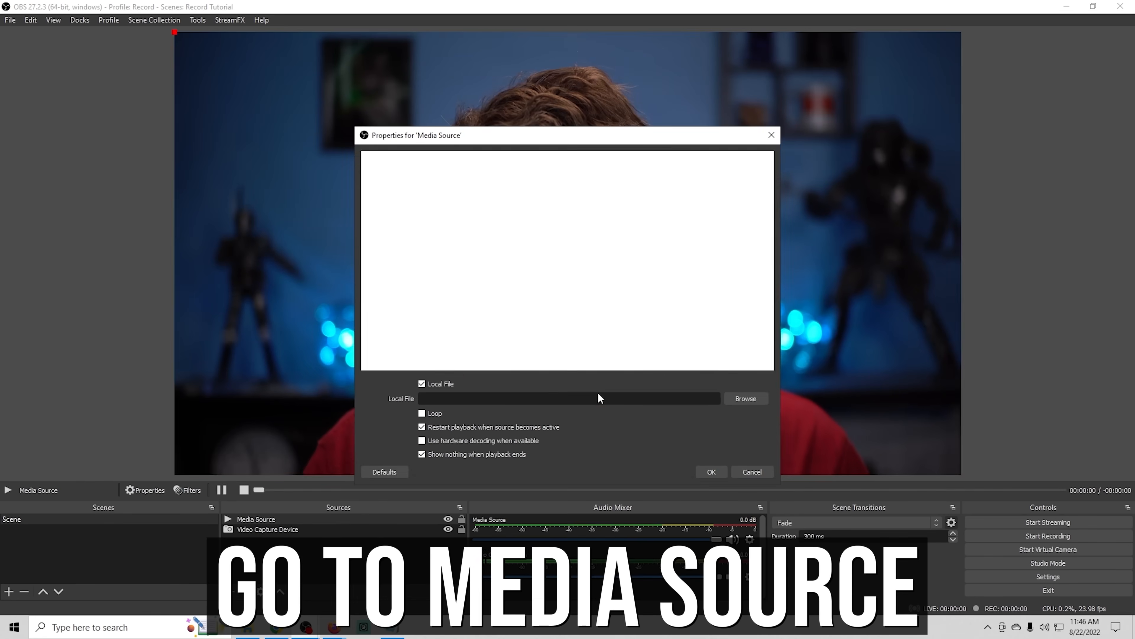
pyautogui.click(755, 398)
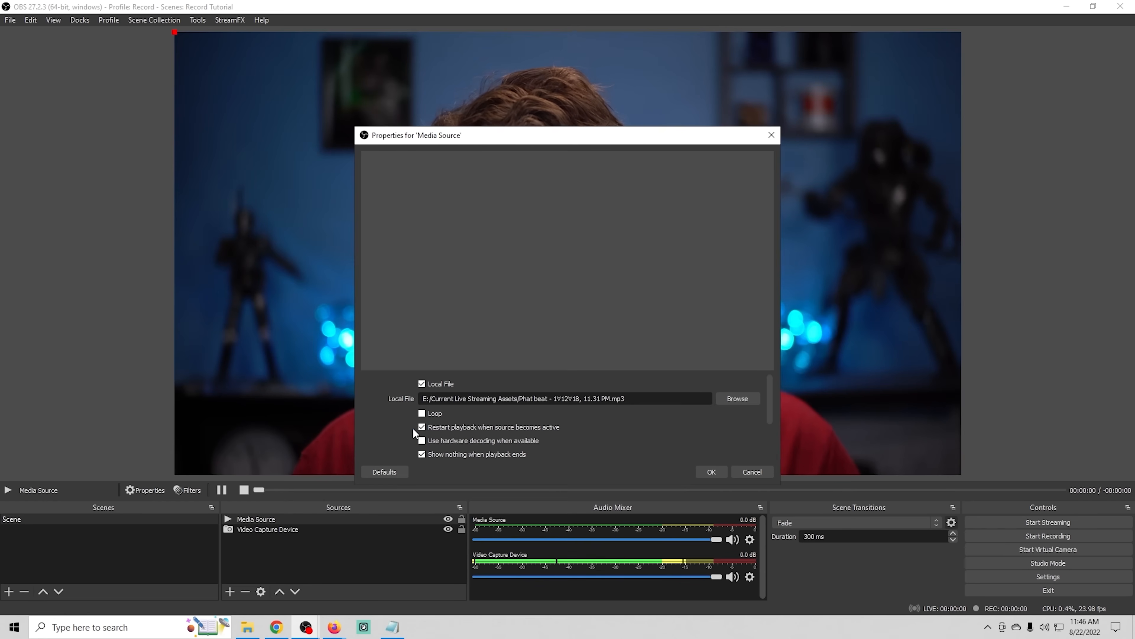
pyautogui.click(710, 472)
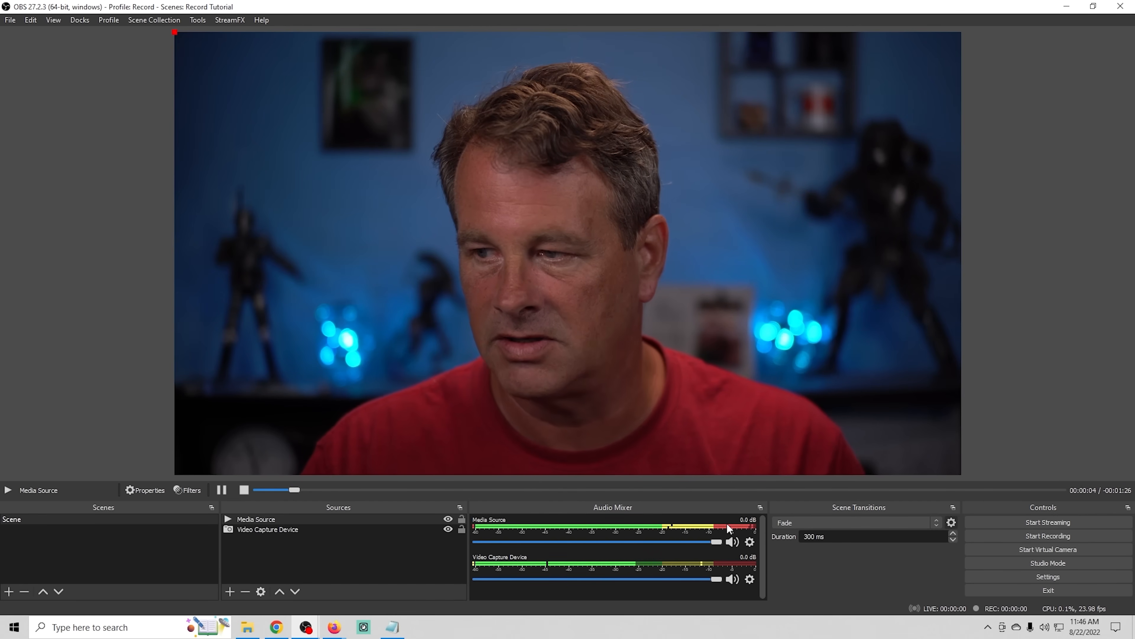
# - Shrink the Video Capture Device to less than half the canvas width and move it to the middle of the canvas
pyautogui.click(275, 532)
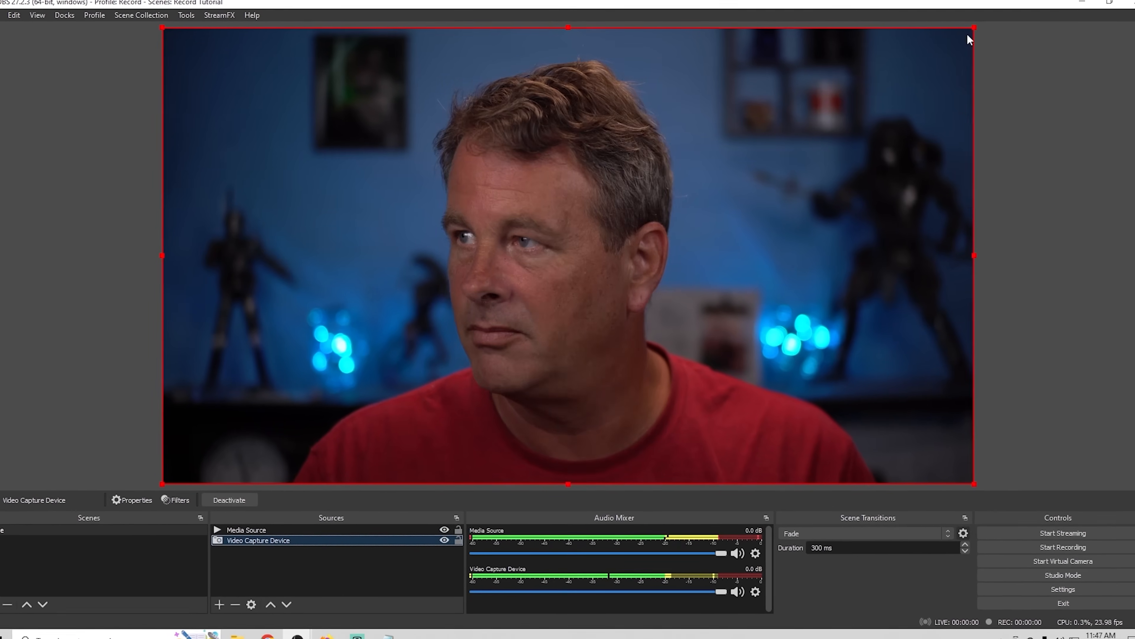
pyautogui.moveTo(971, 29); pyautogui.dragTo(537, 276)
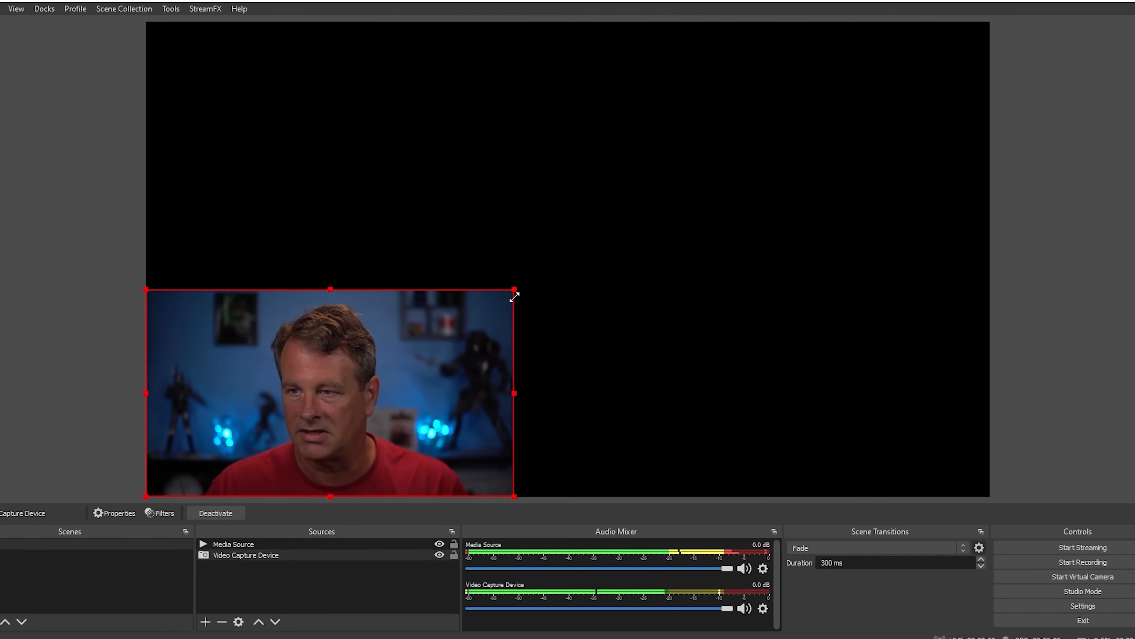
pyautogui.moveTo(250, 380); pyautogui.dragTo(531, 247)
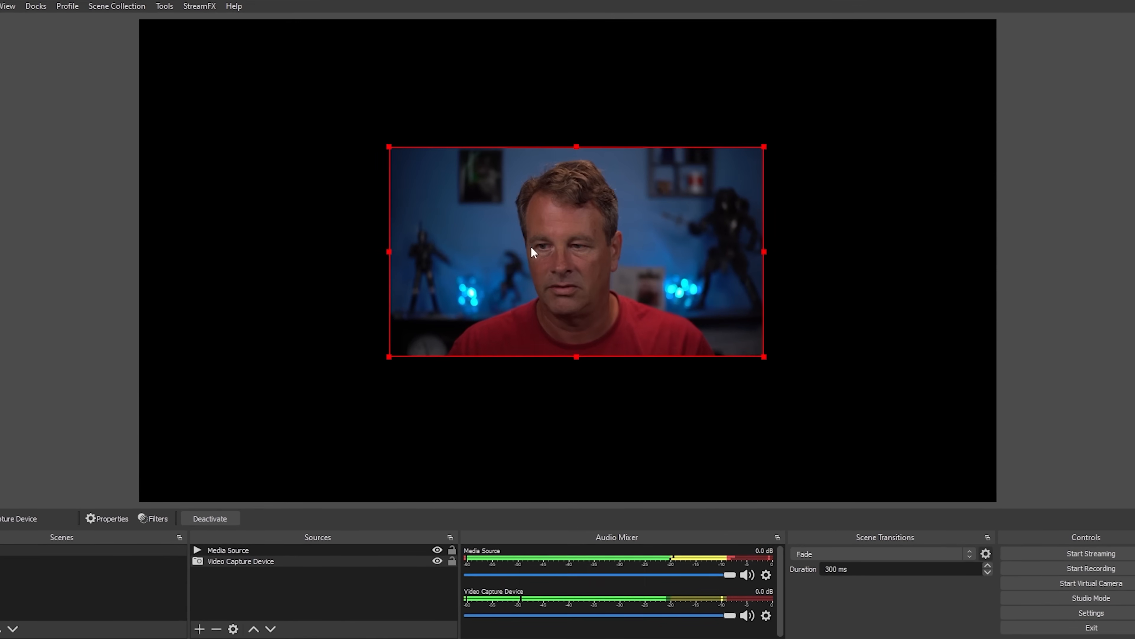
# - Add a Scale To Sound effect filter to the Video Capture Device, using Media Source as its audio source
pyautogui.rightClick(281, 561)
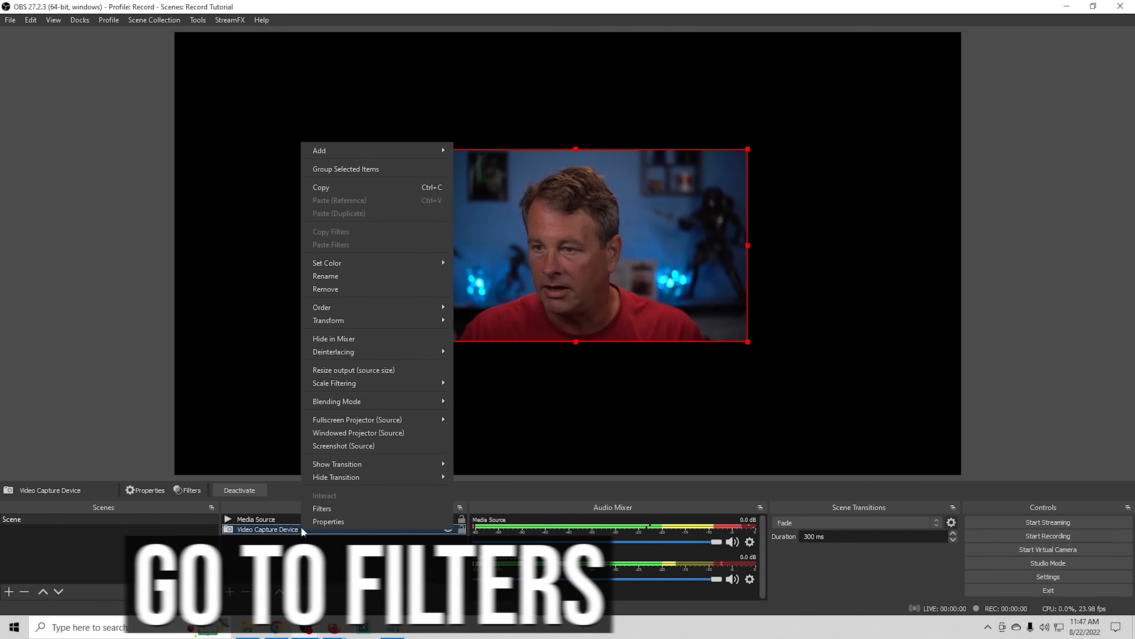
pyautogui.click(328, 510)
pyautogui.click(325, 517)
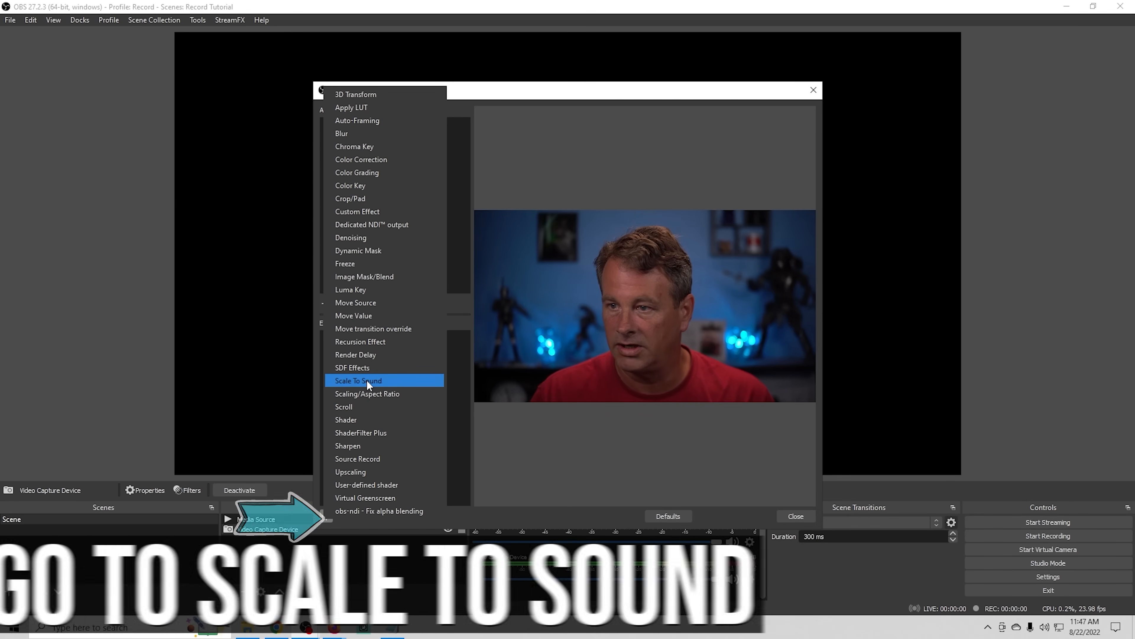
pyautogui.click(366, 381)
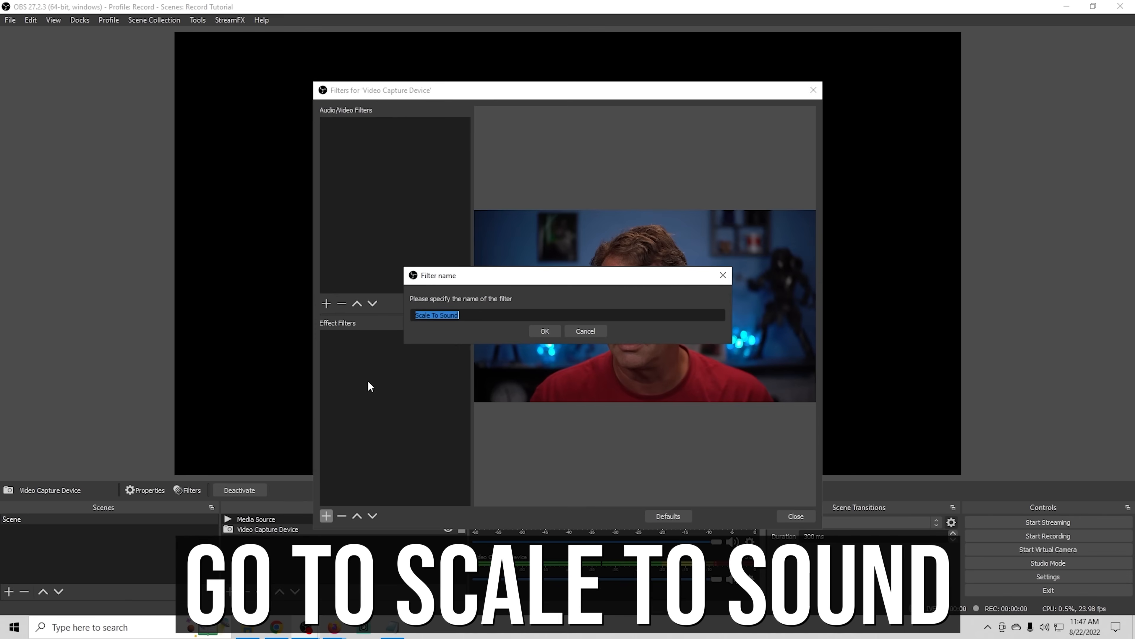
pyautogui.click(542, 332)
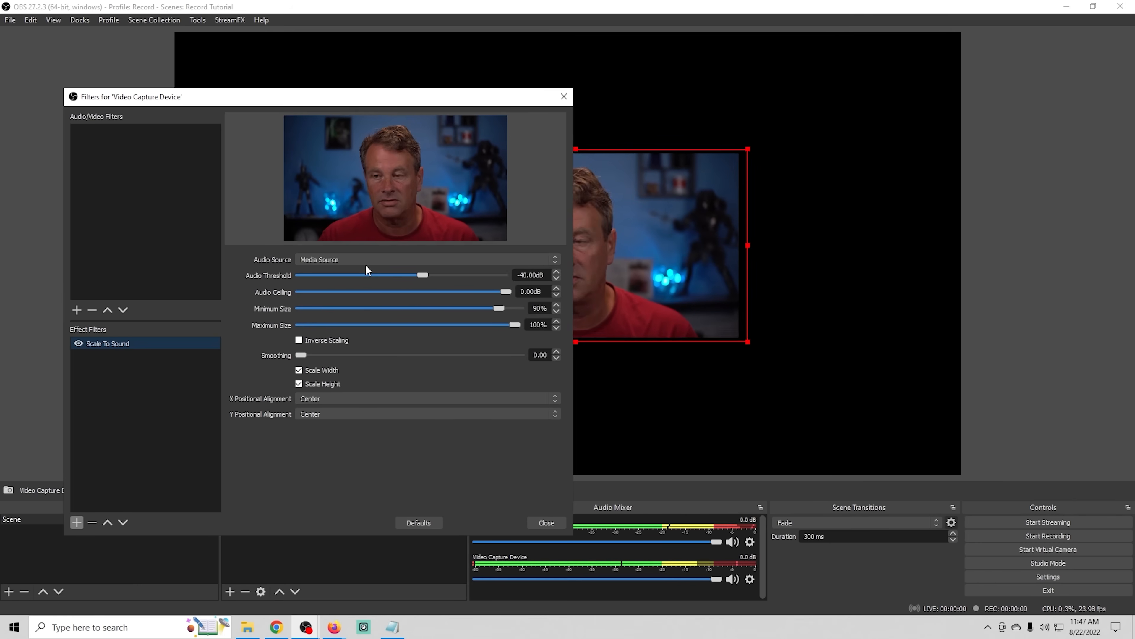
pyautogui.click(376, 258)
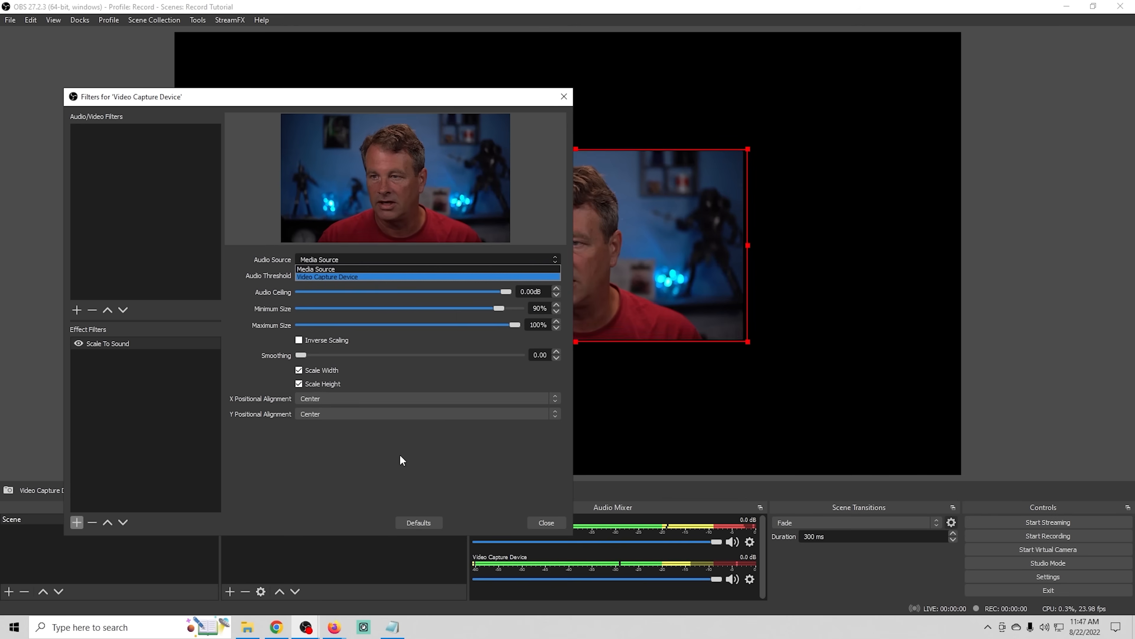
pyautogui.click(442, 99)
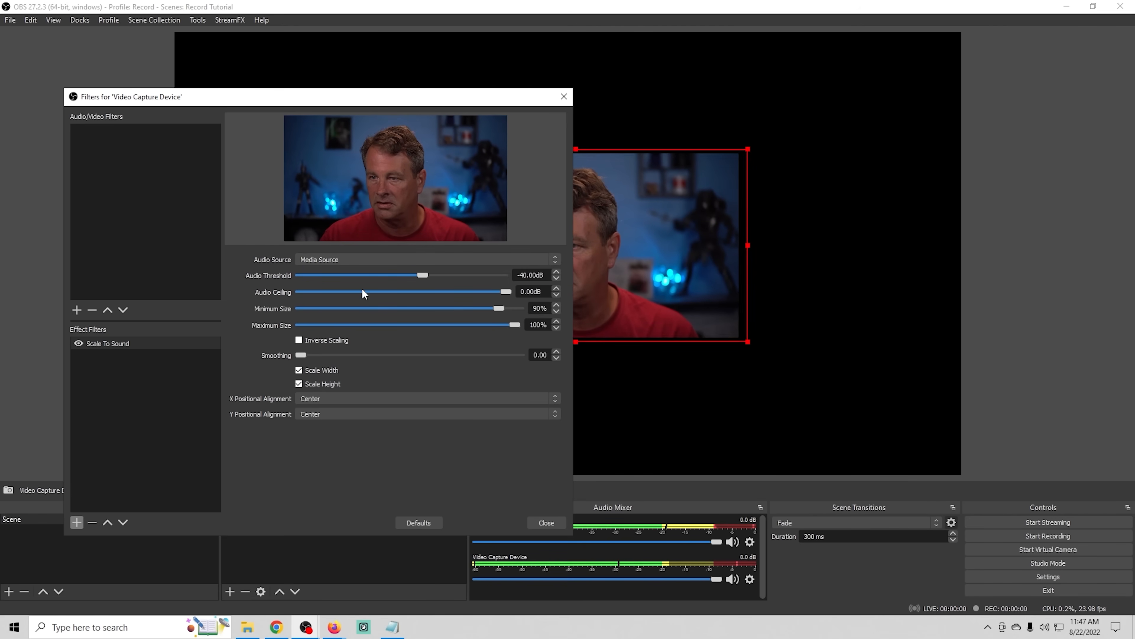
# - Set the Scale To Sound filter's Audio Threshold to -62.50 dB and its Audio Ceiling to 0.00 dB
pyautogui.moveTo(423, 274); pyautogui.dragTo(308, 277)
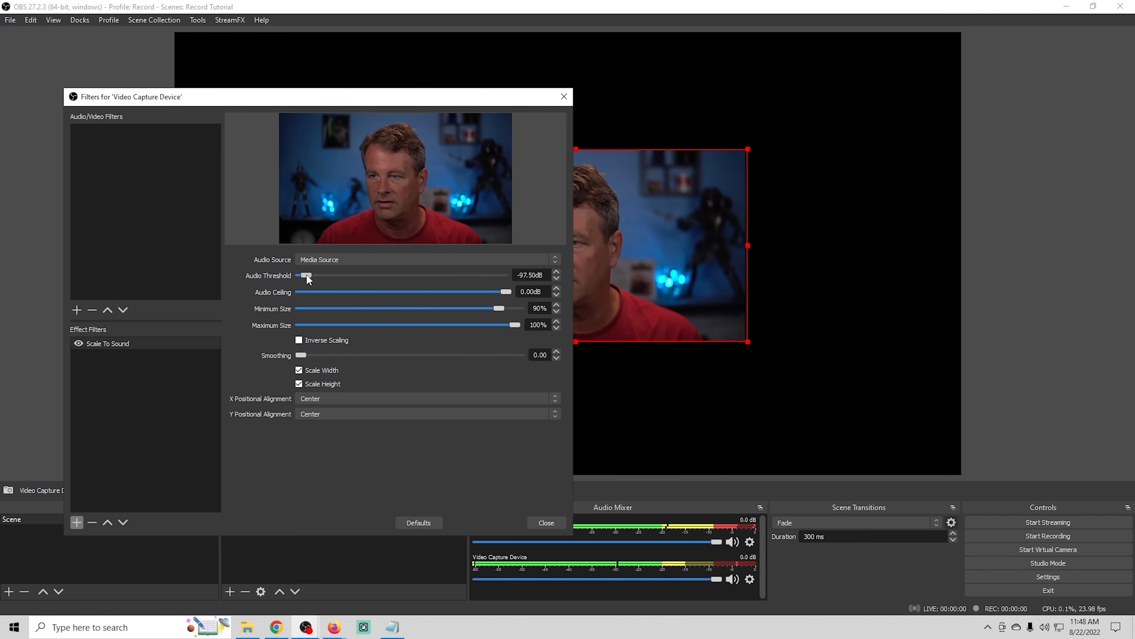
pyautogui.moveTo(307, 275); pyautogui.dragTo(467, 276)
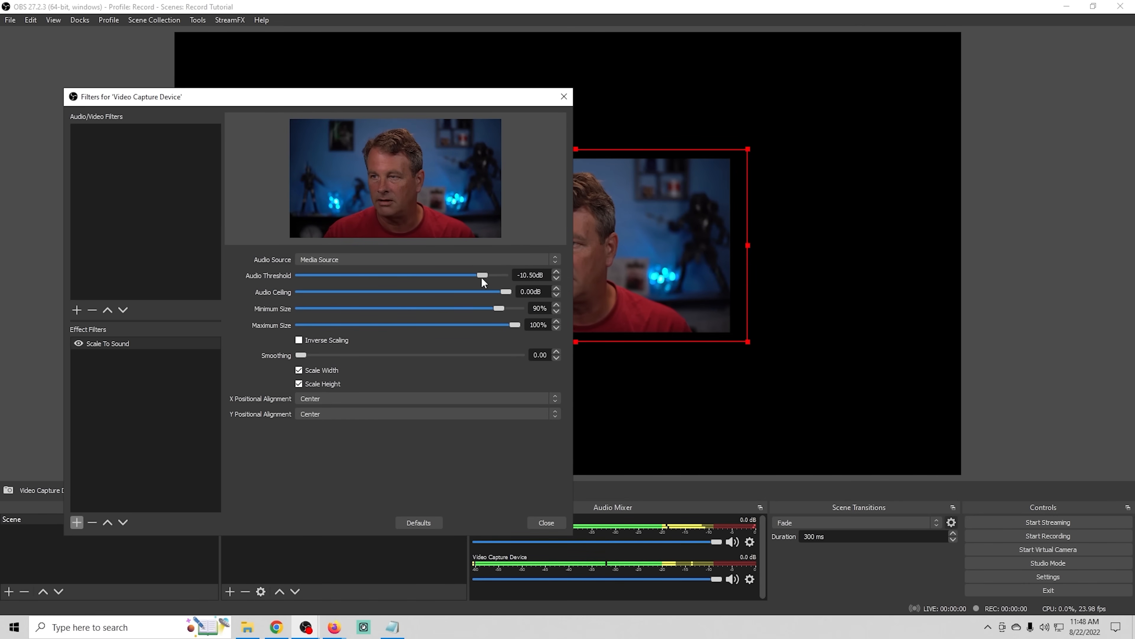
pyautogui.moveTo(481, 275); pyautogui.dragTo(376, 277)
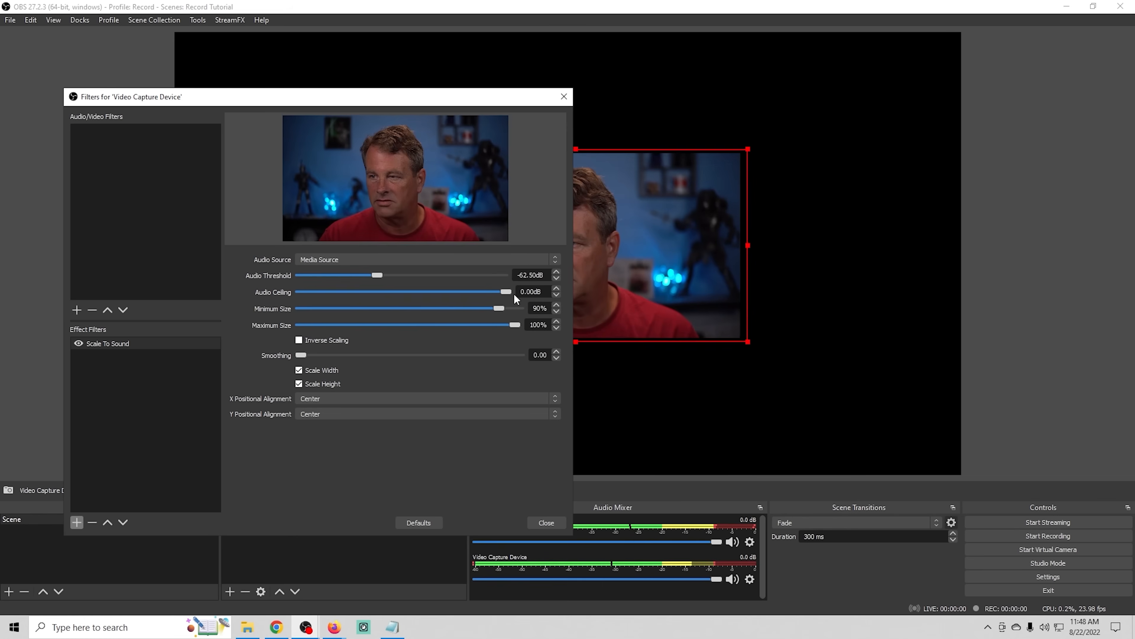
pyautogui.moveTo(507, 291); pyautogui.dragTo(533, 292)
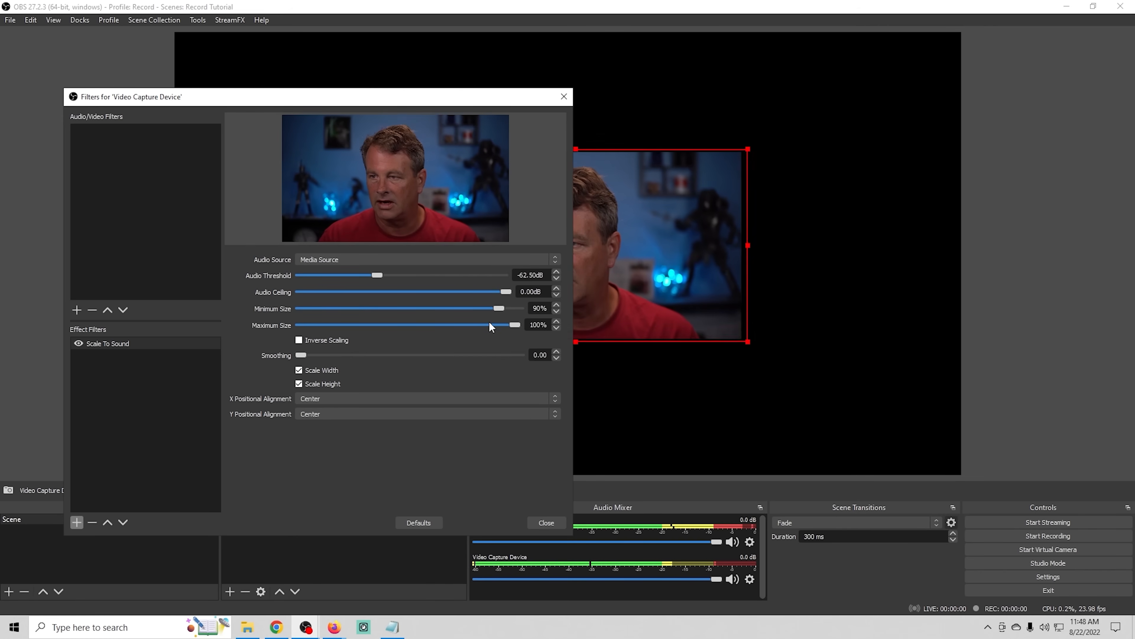
# - Try a Scale To Sound Minimum Size of 4%, and another of 74%, with the Maximum Size kept at 100%
pyautogui.moveTo(478, 309); pyautogui.dragTo(309, 308)
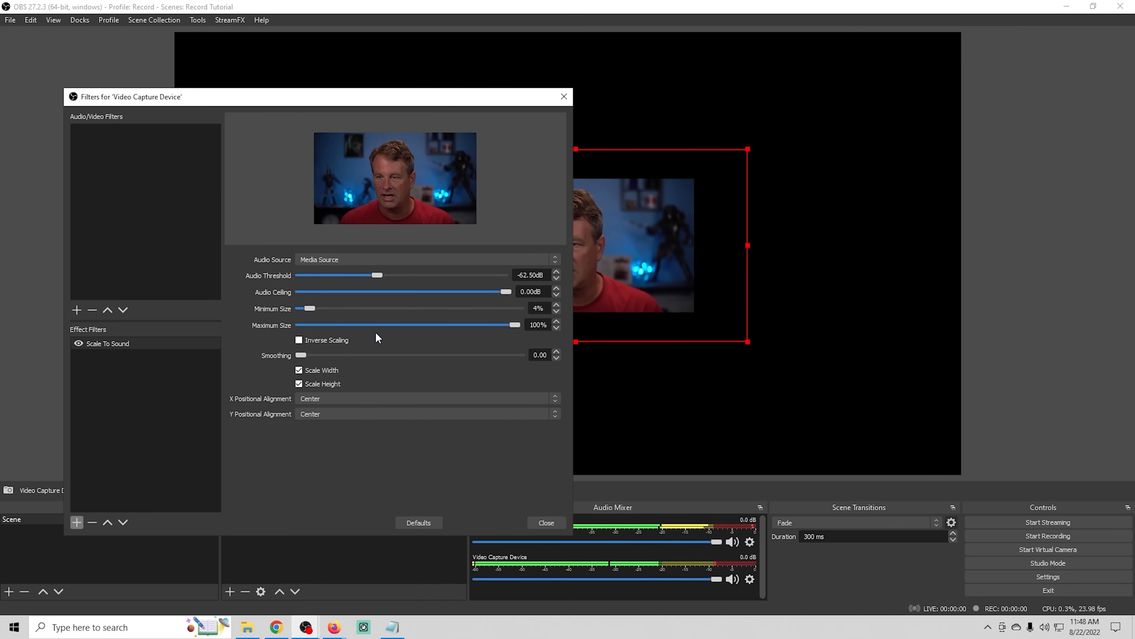
pyautogui.moveTo(514, 324)
pyautogui.mouseDown()
pyautogui.moveTo(410, 325)
pyautogui.moveTo(529, 326)
pyautogui.mouseUp()
pyautogui.moveTo(309, 308); pyautogui.dragTo(466, 320)
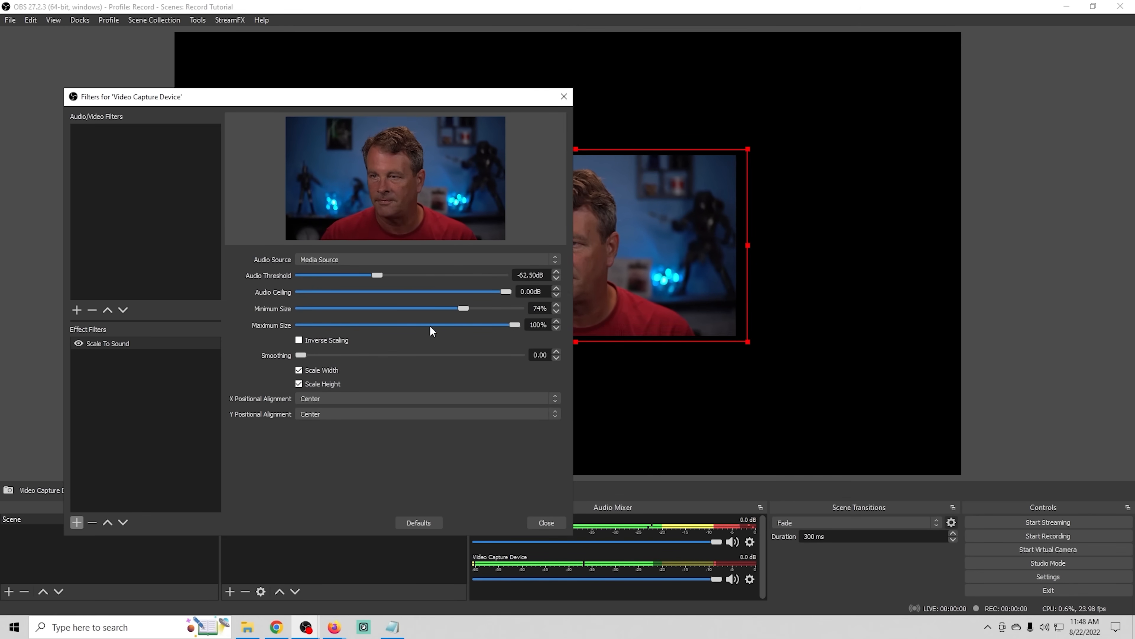
# - Switch the Scale To Sound filter's Audio Source to Video Capture Device and set its Minimum Size to 90%
pyautogui.click(554, 261)
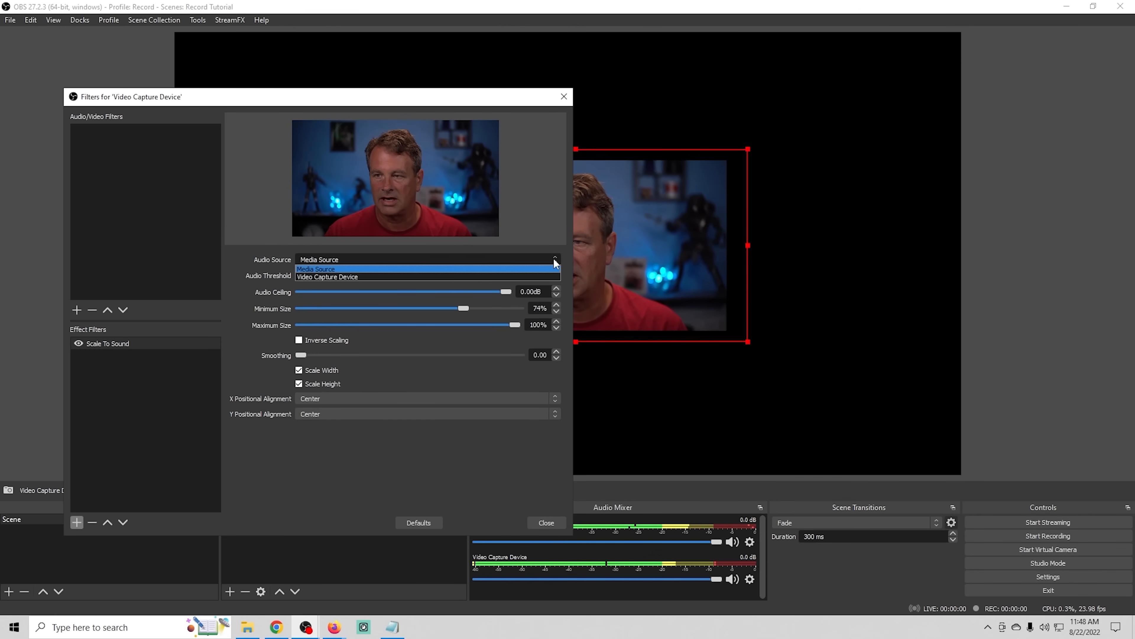
pyautogui.click(463, 277)
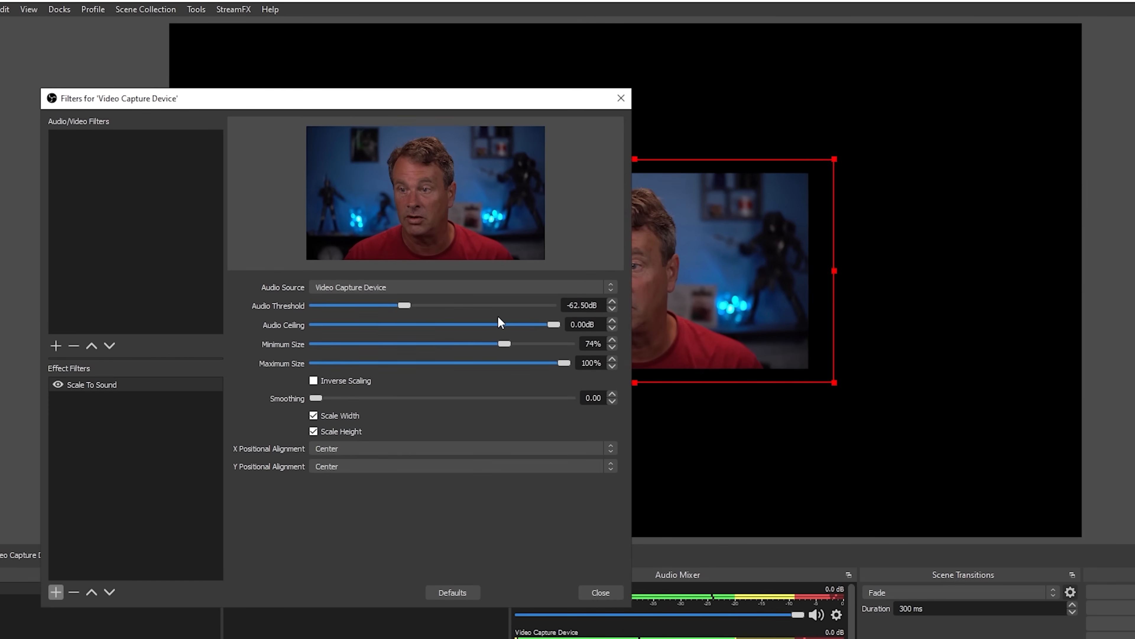
pyautogui.moveTo(500, 342); pyautogui.dragTo(555, 352)
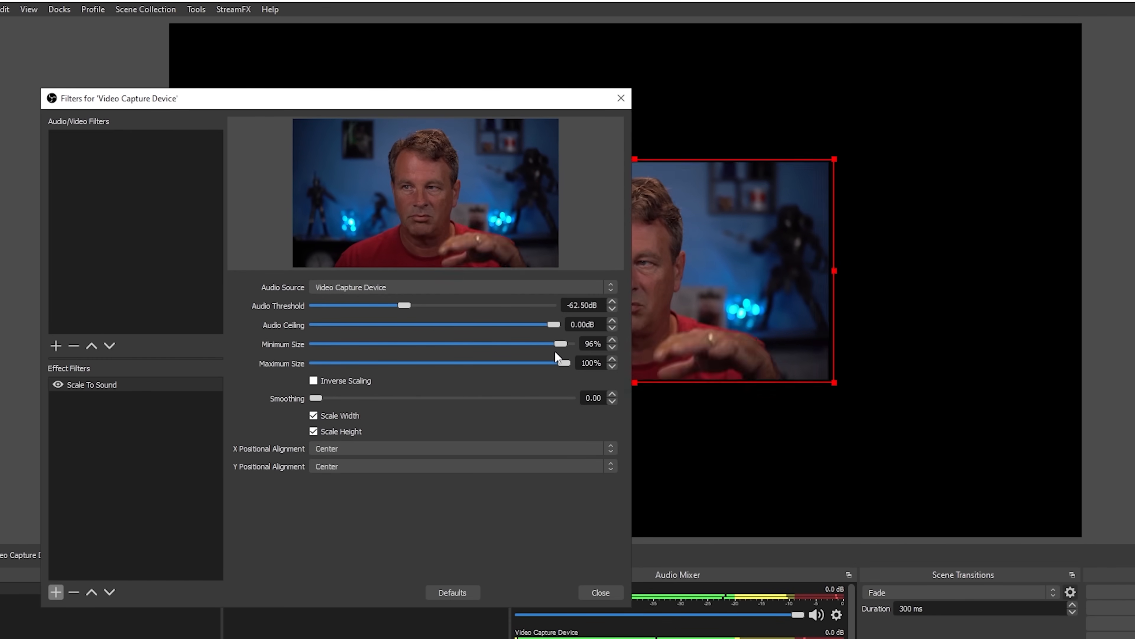
pyautogui.moveTo(566, 351); pyautogui.dragTo(400, 360)
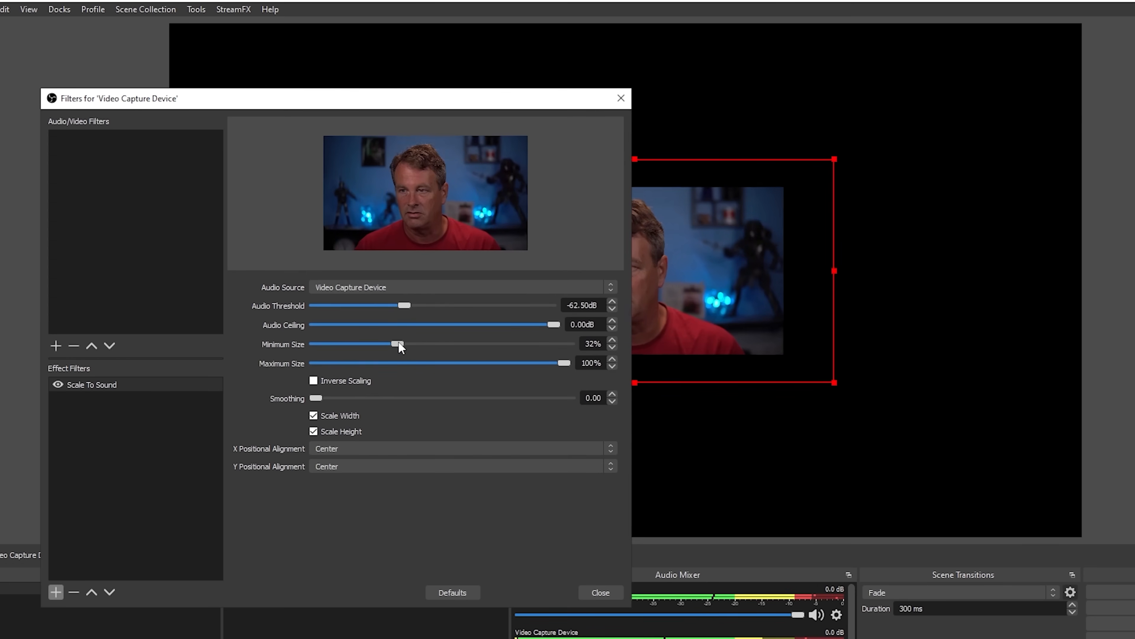
pyautogui.moveTo(400, 343); pyautogui.dragTo(546, 356)
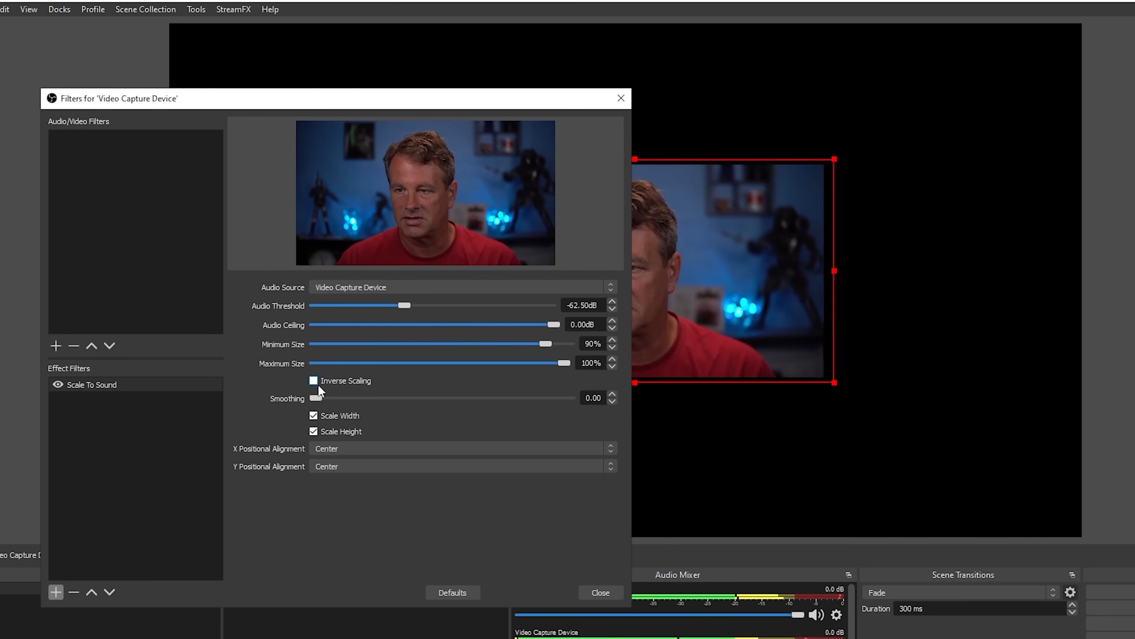
# - Set the Scale To Sound filter's Smoothing to 0.80 and its Minimum Size to 62%
pyautogui.moveTo(318, 398); pyautogui.dragTo(528, 409)
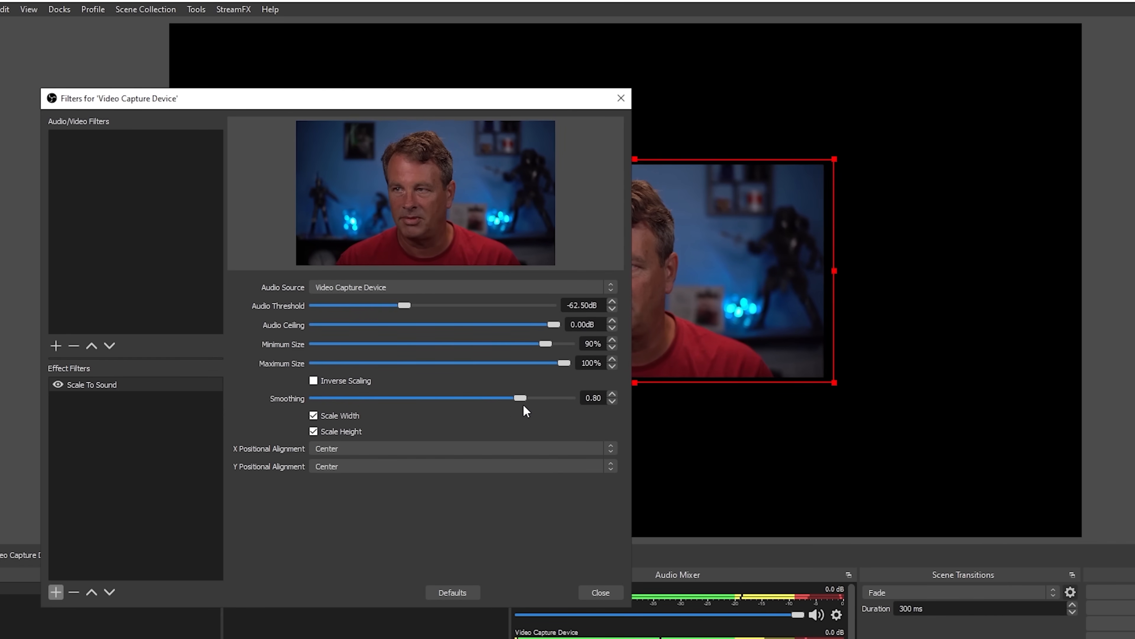
pyautogui.moveTo(540, 342); pyautogui.dragTo(470, 344)
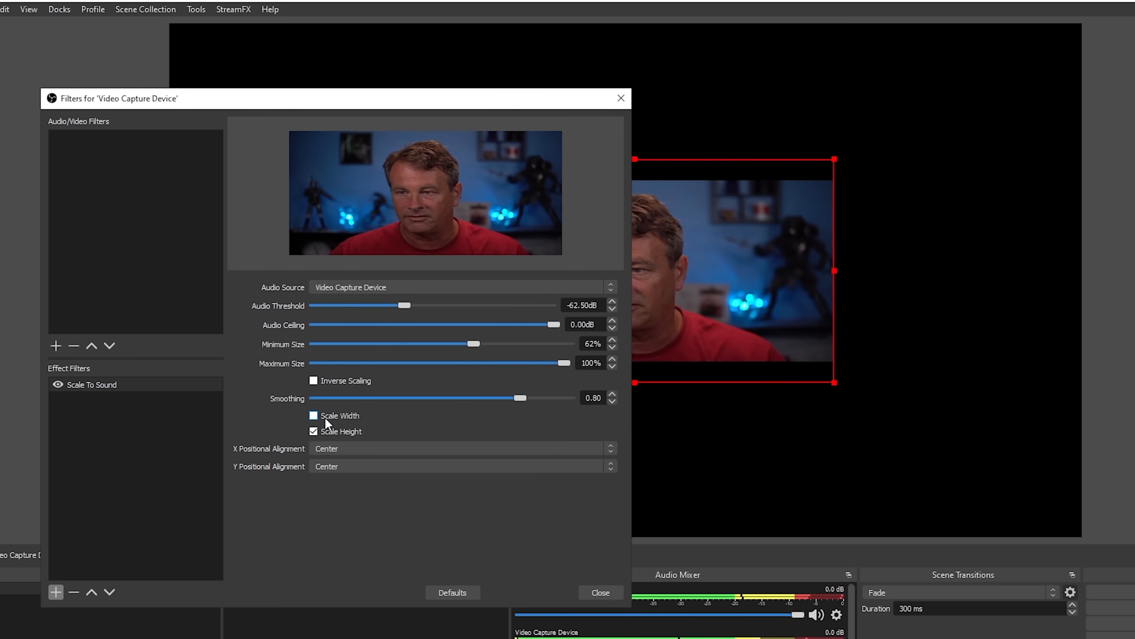
# - Try scaling the camera in height only and in width only, and re-enable both Scale Width and Scale Height
pyautogui.click(323, 420)
pyautogui.click(312, 431)
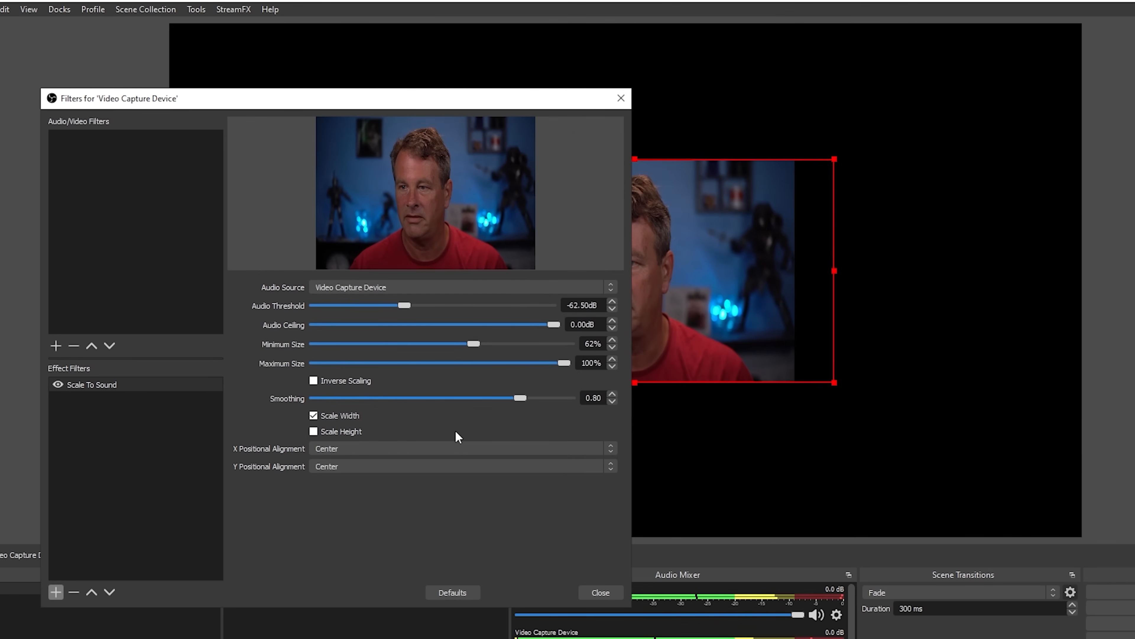
pyautogui.click(313, 432)
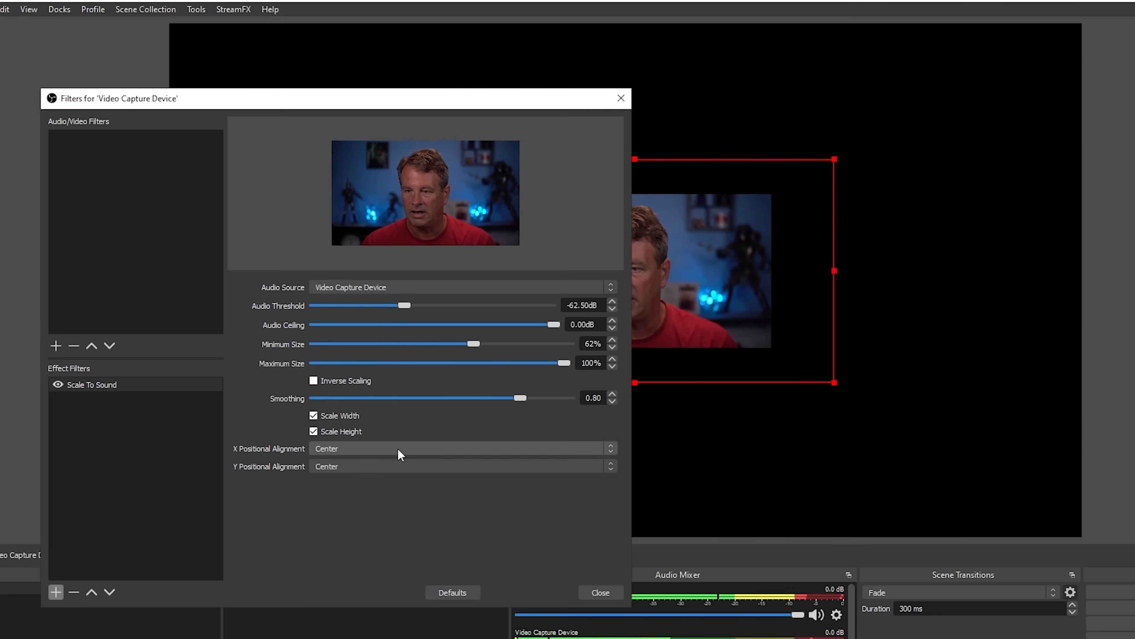
# - Try the Left option for the filter's X Positional Alignment and restore it to Center
pyautogui.click(355, 455)
pyautogui.click(338, 451)
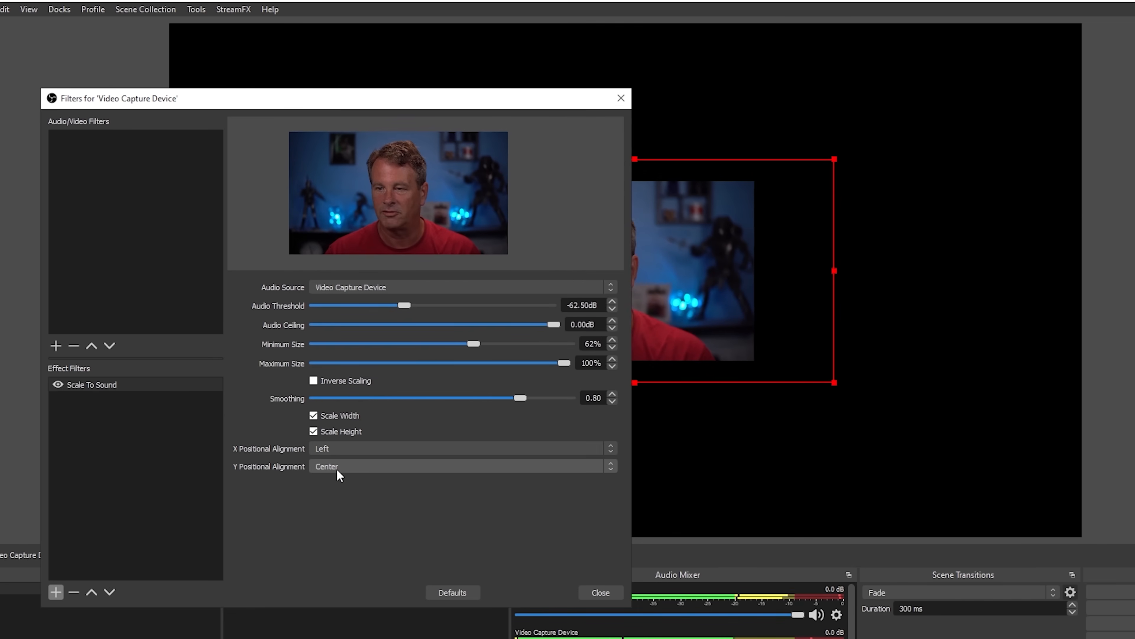
pyautogui.click(346, 449)
pyautogui.click(346, 469)
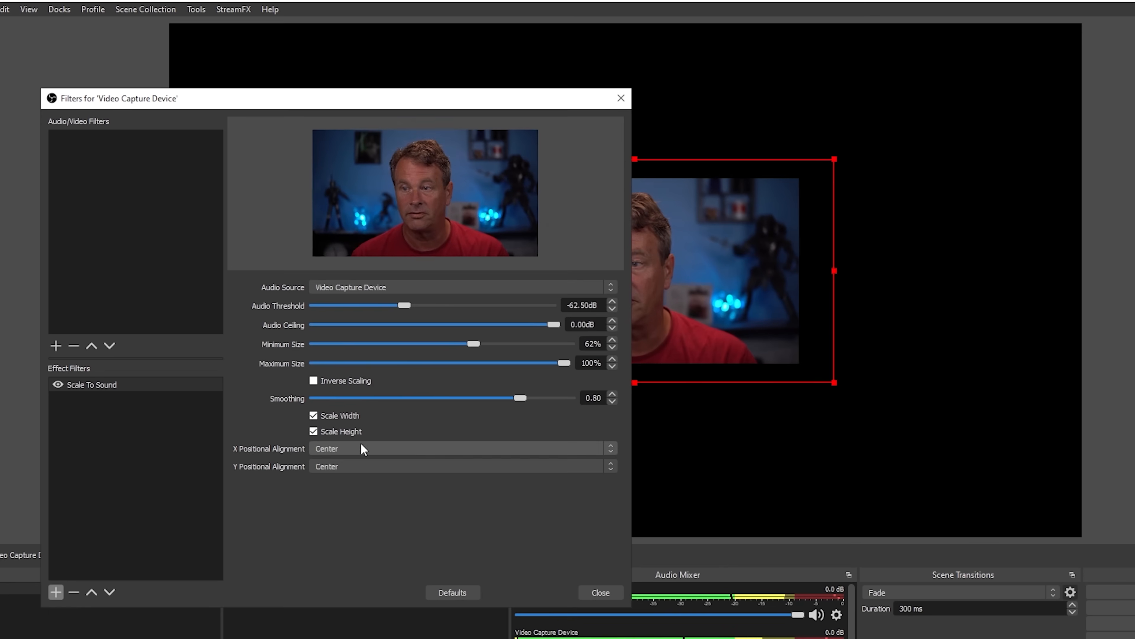
# - Close the camera's filters and move the Video Capture Device to the bottom-left corner of the canvas
pyautogui.click(602, 592)
pyautogui.moveTo(658, 301); pyautogui.dragTo(404, 451)
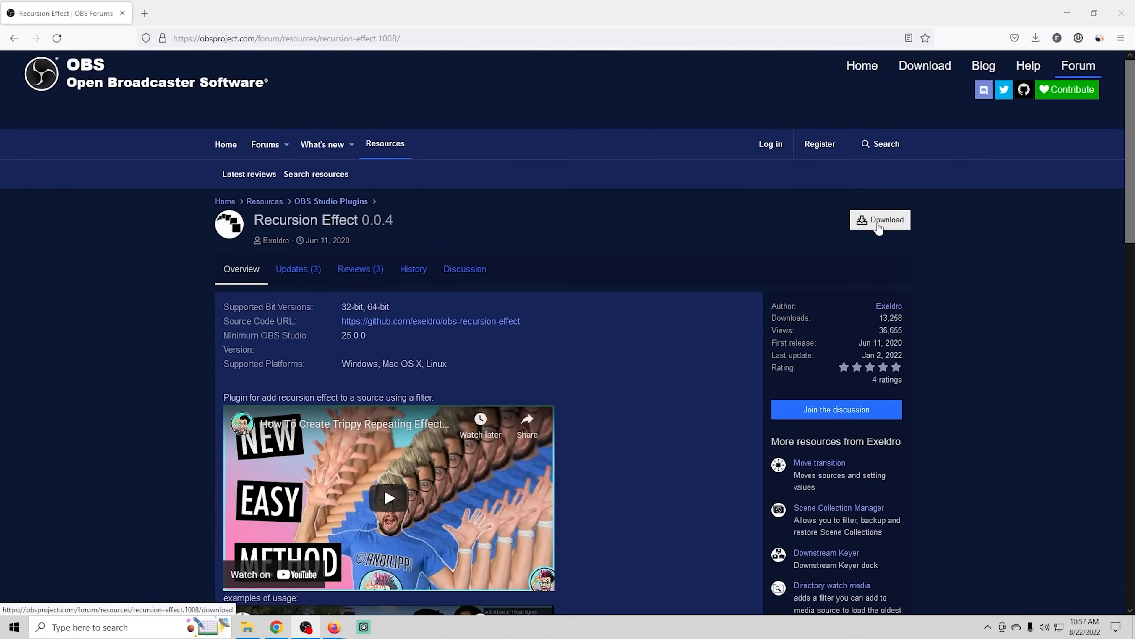
# - In Firefox, download recursion-effect-0.0.4-windows-installer.zip from the Recursion Effect page and extract it in the Downloads folder
pyautogui.click(542, 320)
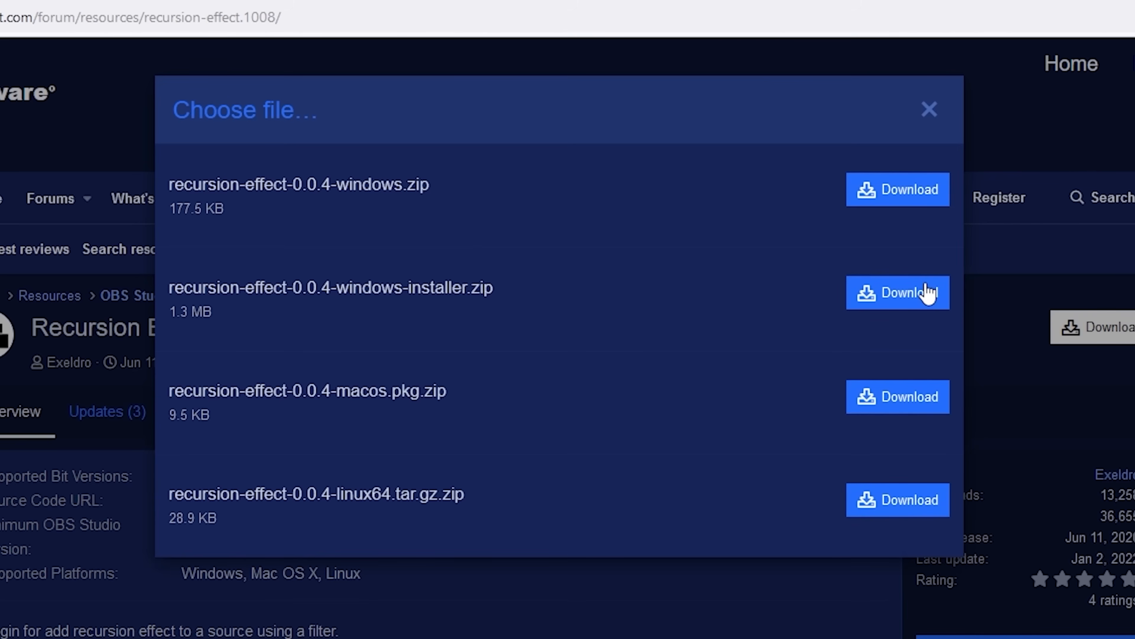
pyautogui.click(927, 293)
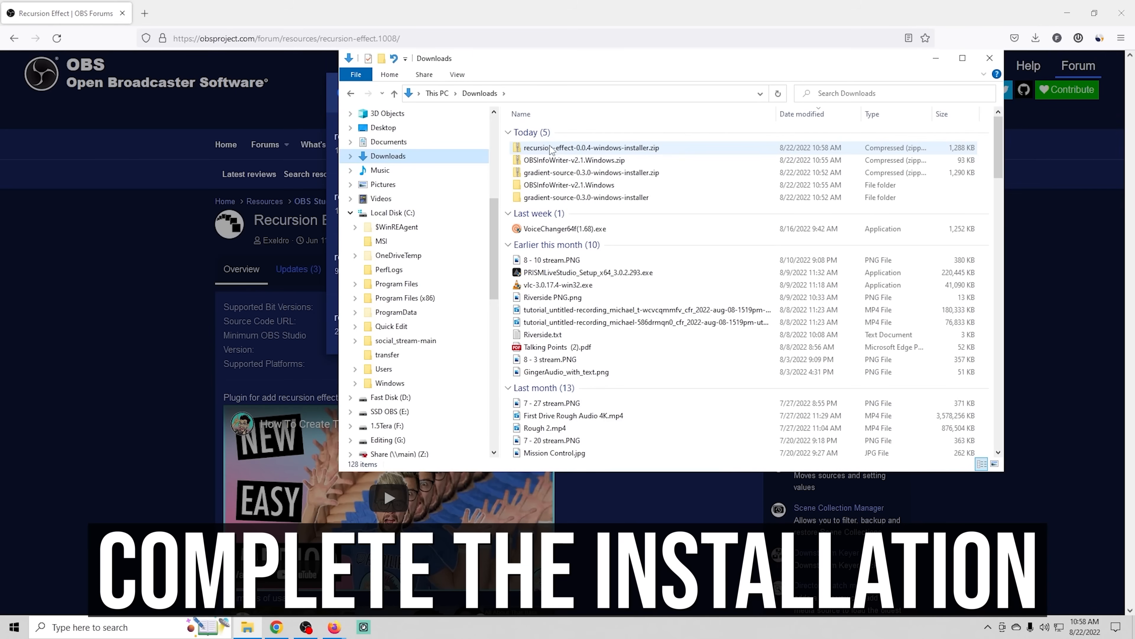
pyautogui.rightClick(555, 149)
pyautogui.click(589, 200)
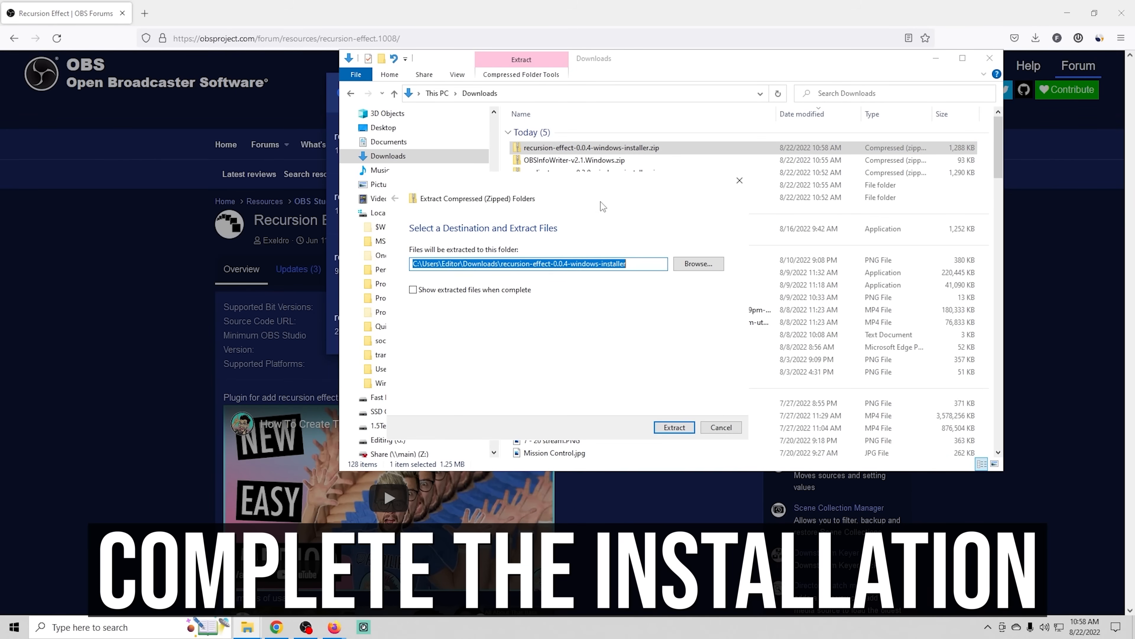
pyautogui.click(672, 427)
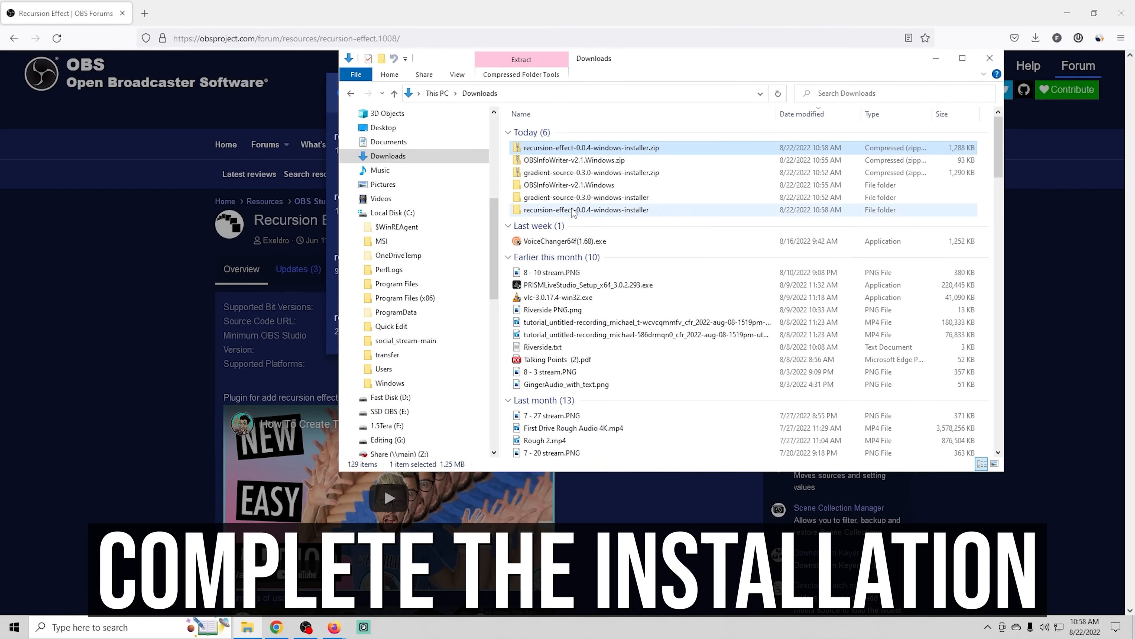
# - Run recursion-effect-installer.exe from the extracted folder and allow it past the Windows SmartScreen block
pyautogui.doubleClick(572, 209)
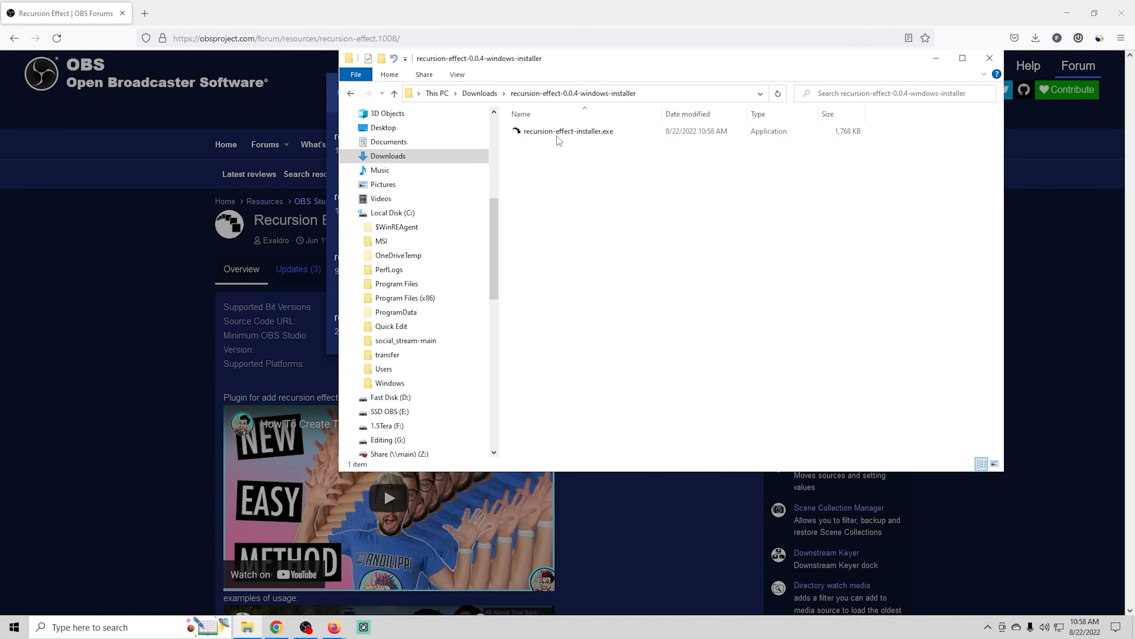
pyautogui.doubleClick(556, 132)
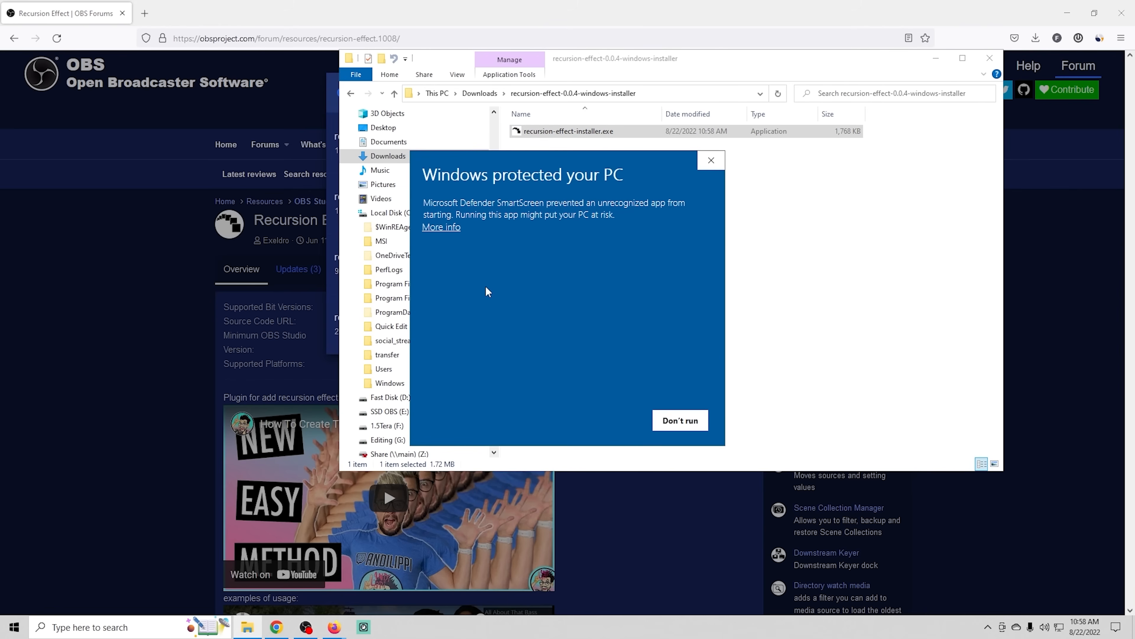
pyautogui.click(456, 228)
pyautogui.click(608, 419)
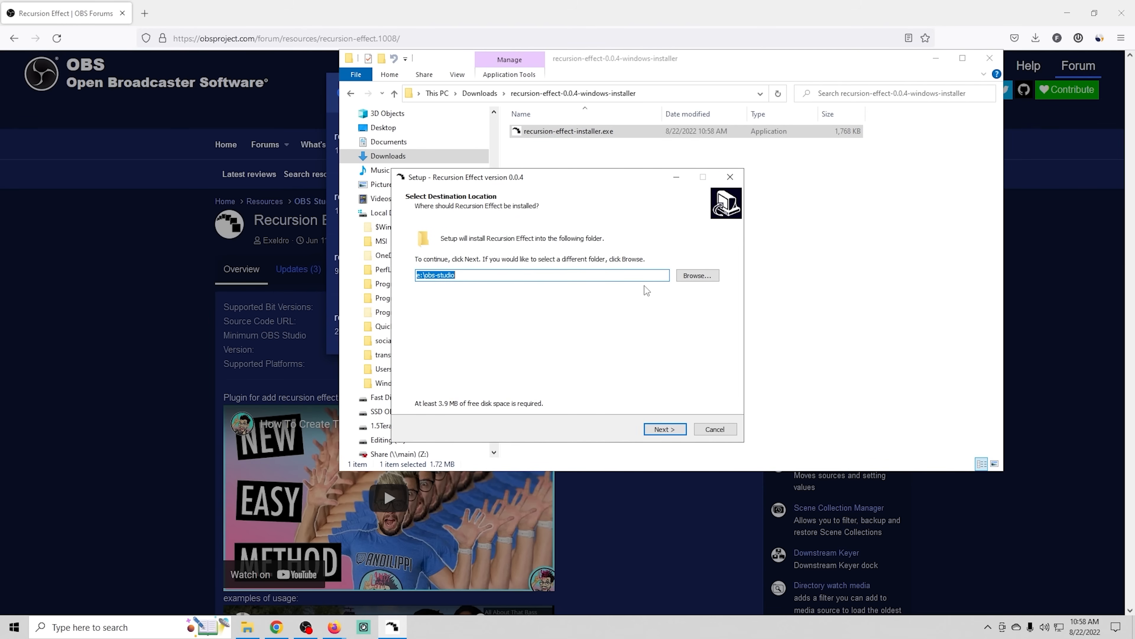
# - Check for the obs-studio folder on the SSD OBS (E:) drive and accept e:\obs-studio as the plugin's install destination
pyautogui.click(697, 275)
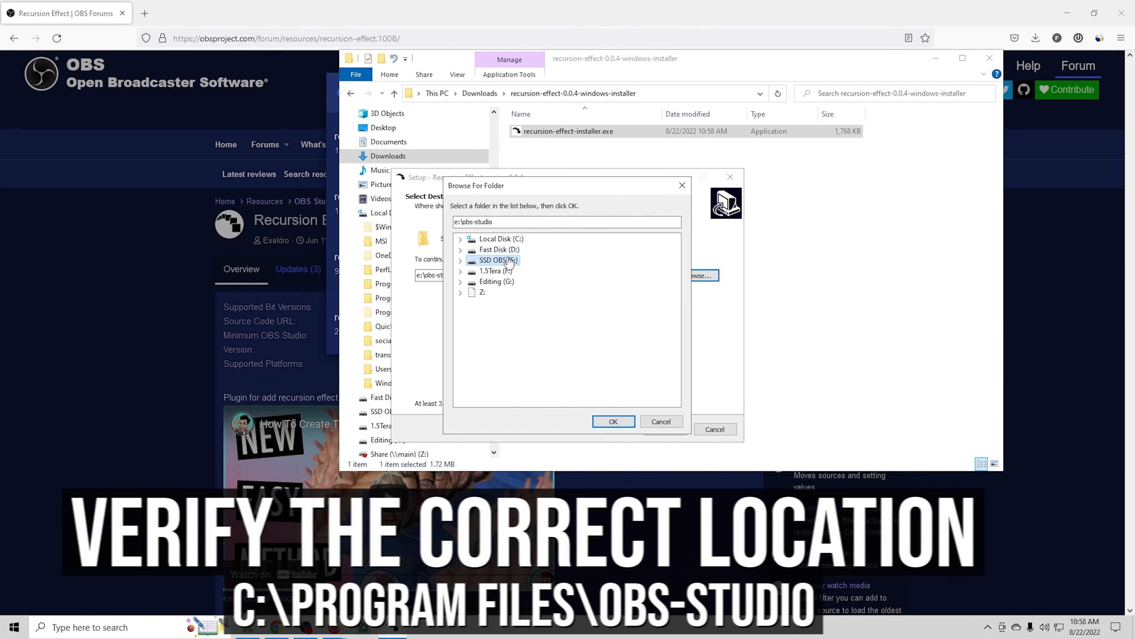
pyautogui.click(461, 262)
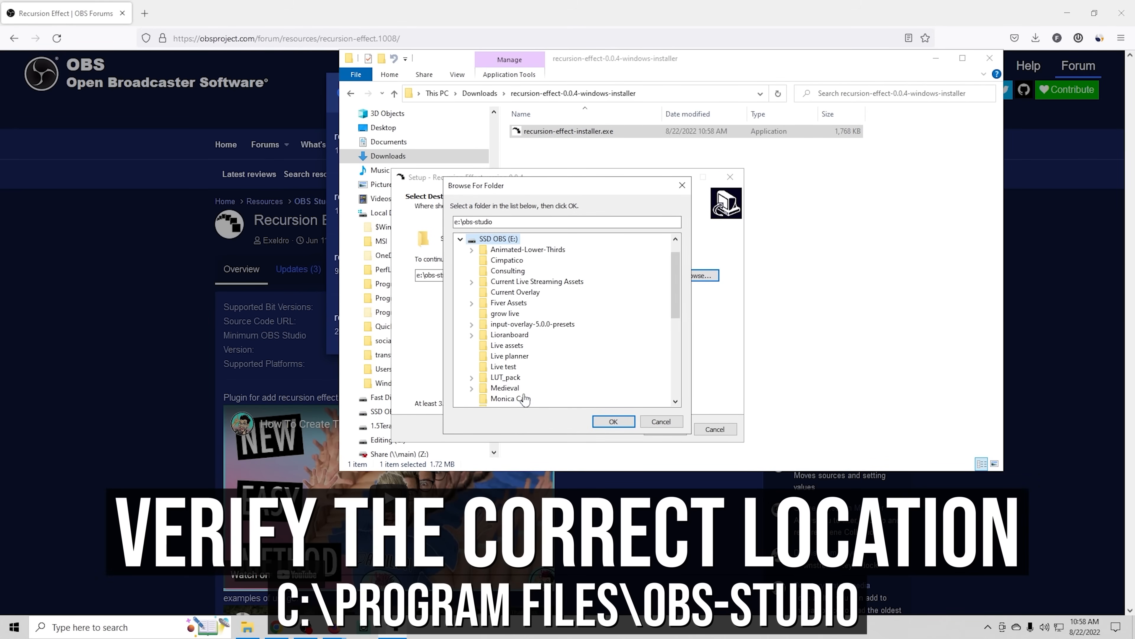
pyautogui.scroll(-3, 525, 392)
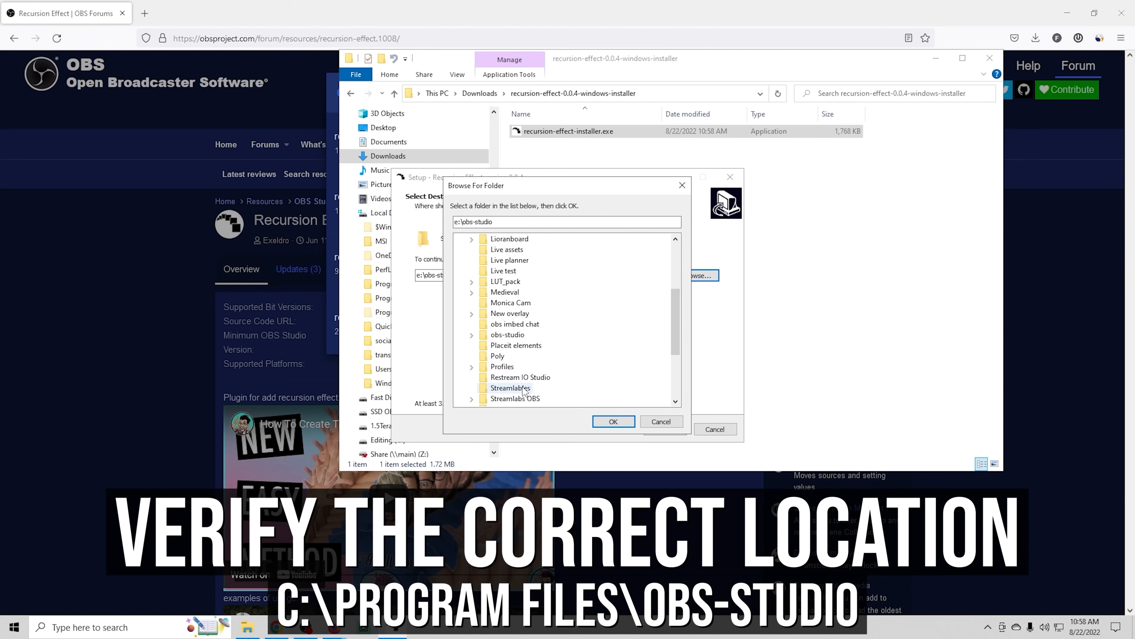
pyautogui.scroll(-2, 525, 391)
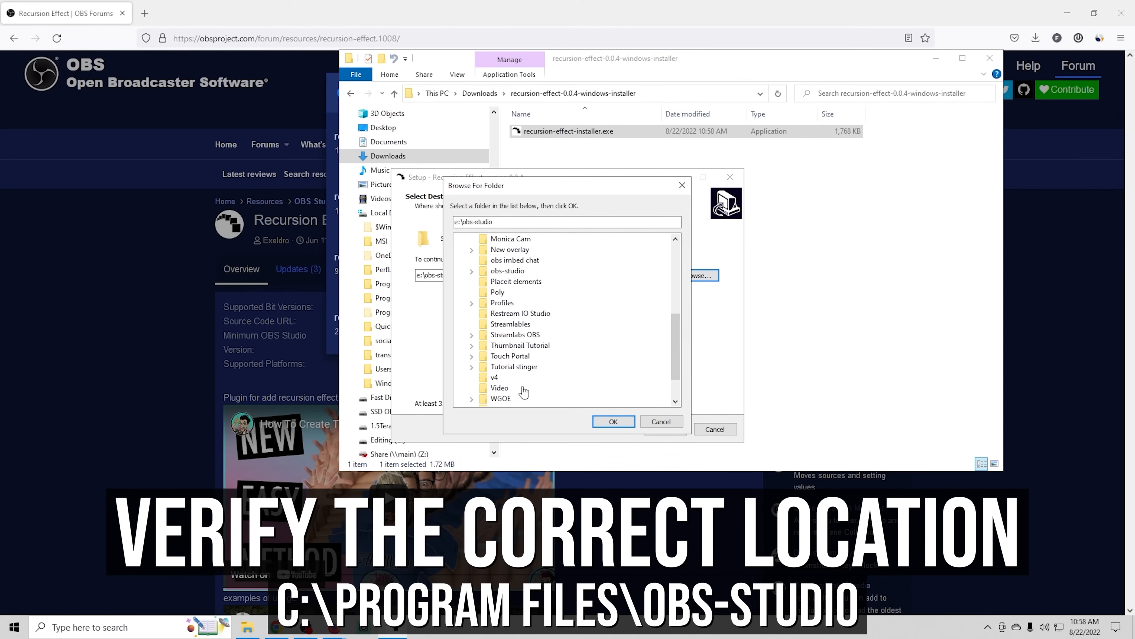
pyautogui.scroll(-2, 524, 392)
pyautogui.scroll(3, 524, 392)
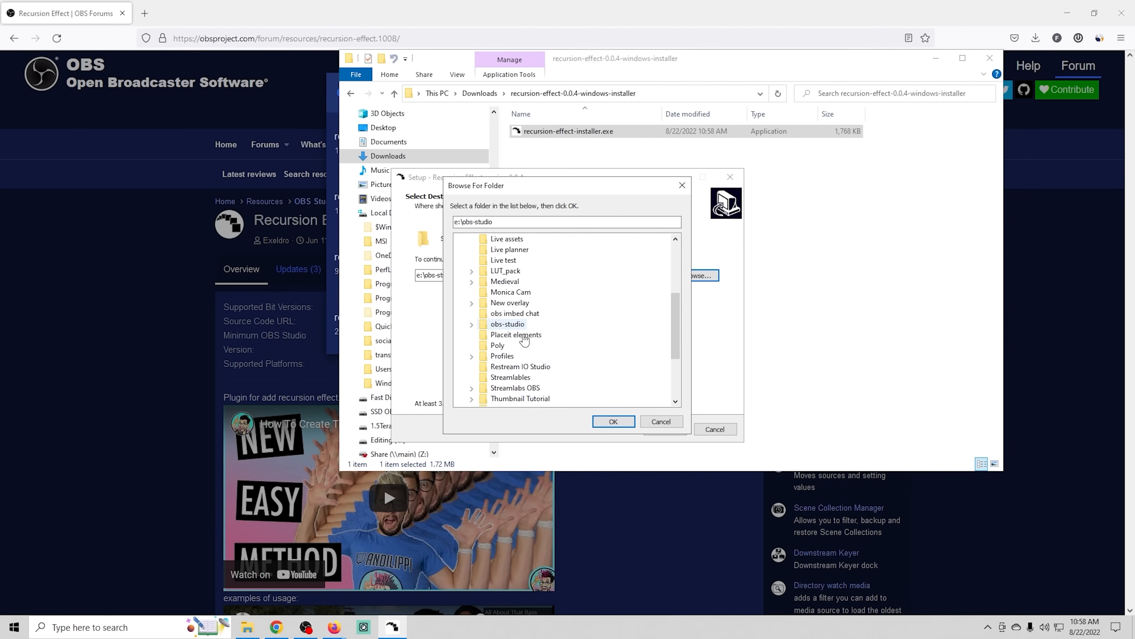
pyautogui.click(614, 422)
pyautogui.click(667, 430)
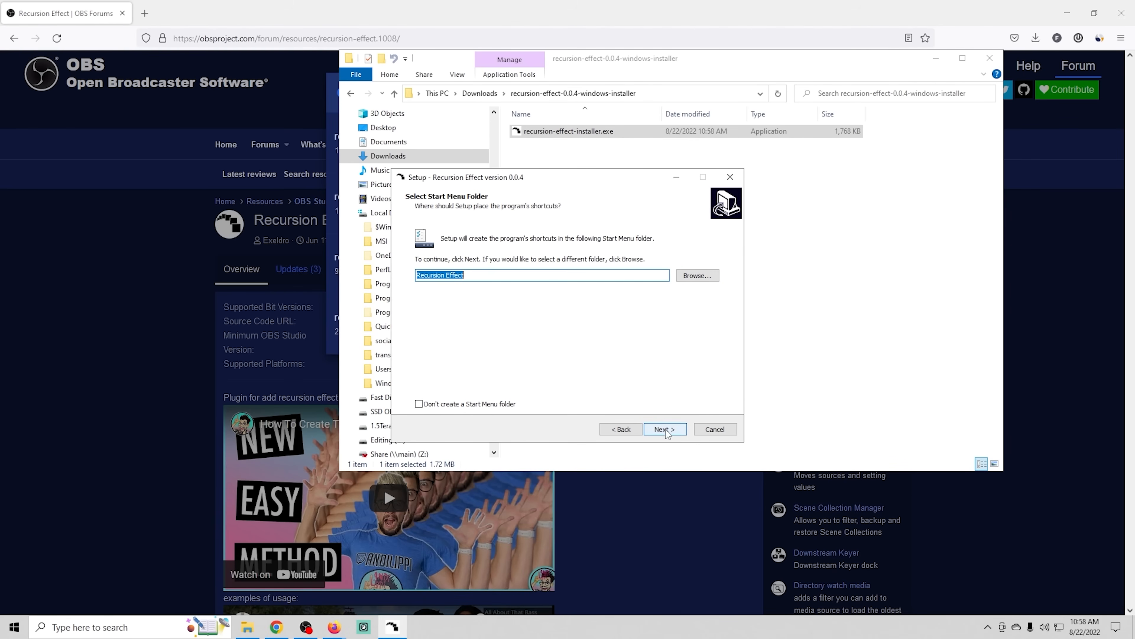
# - Accept the Recursion Effect Start Menu folder, install the plugin and finish the setup wizard
pyautogui.click(665, 430)
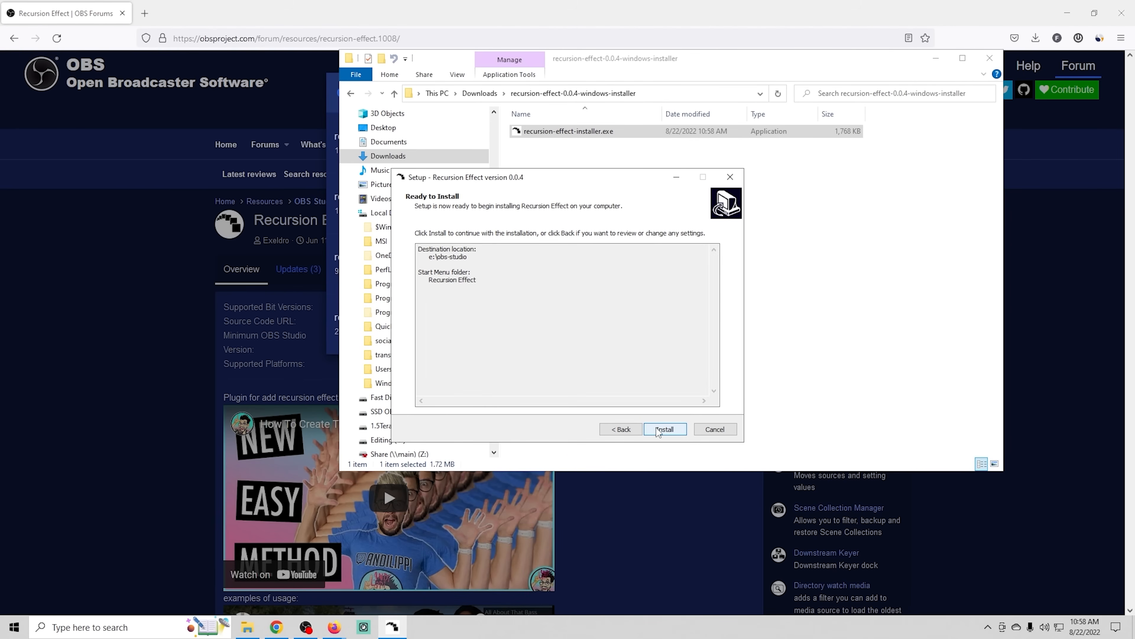
pyautogui.click(661, 429)
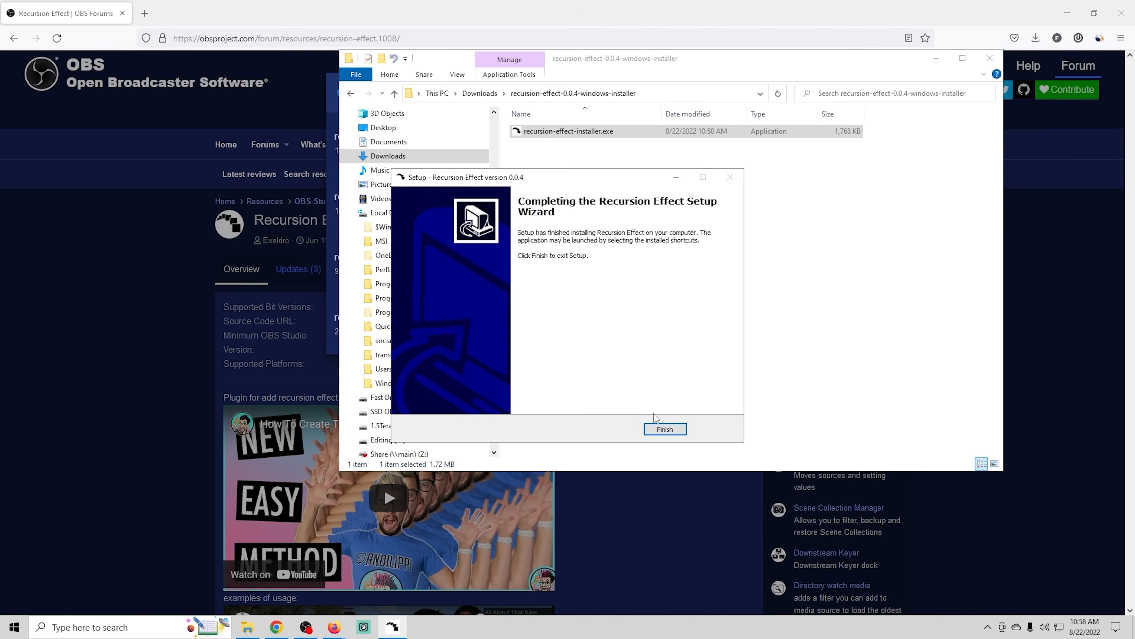
pyautogui.click(669, 428)
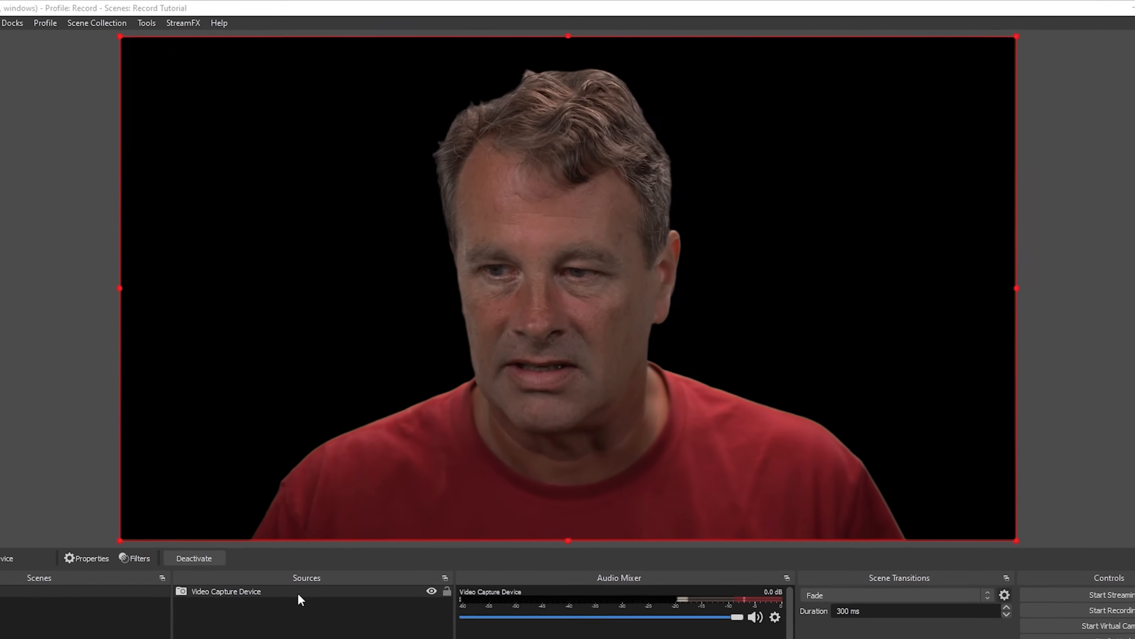
# - In OBS Studio, add a Chroma Key effect filter to the green-screen Video Capture Device
pyautogui.rightClick(268, 638)
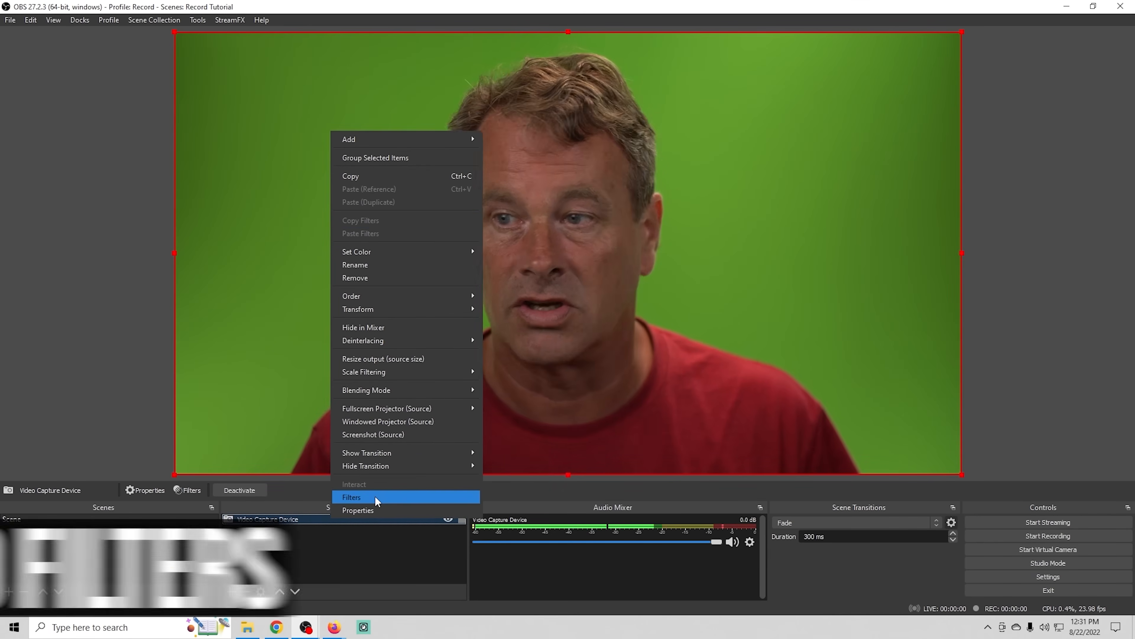
pyautogui.click(374, 496)
pyautogui.click(326, 518)
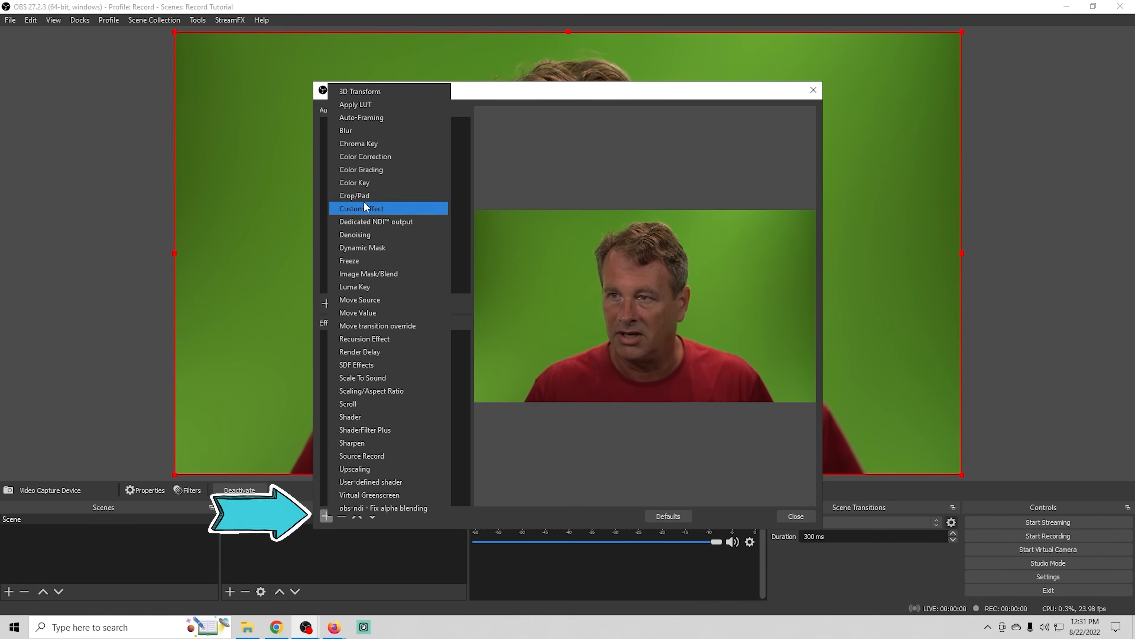
pyautogui.click(347, 146)
pyautogui.click(545, 331)
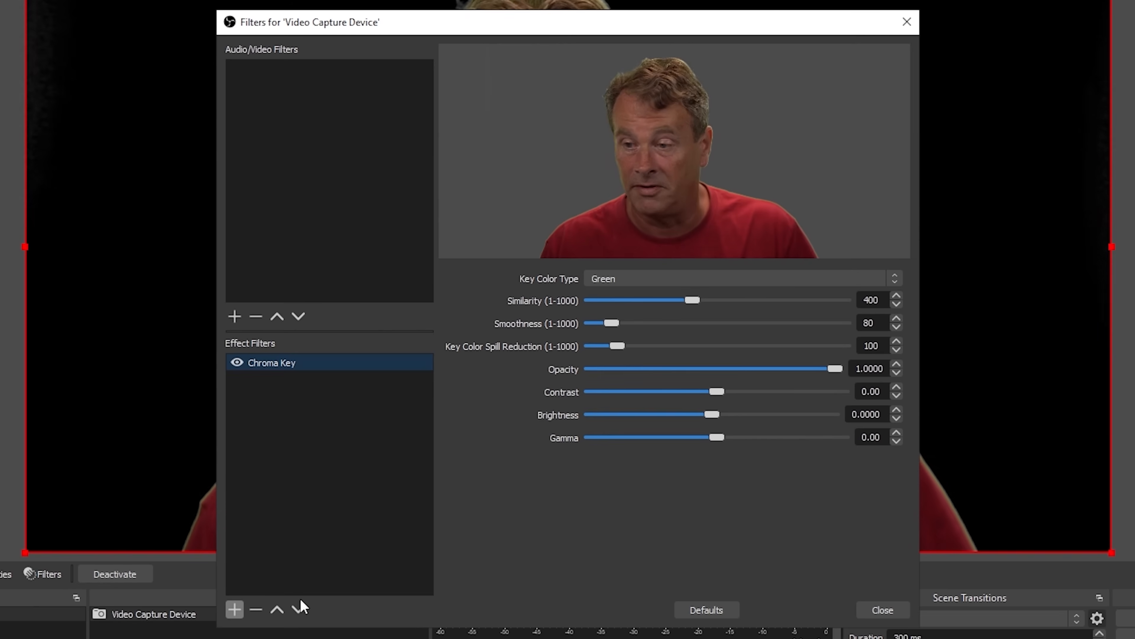
# - Add a Recursion Effect filter with its default name to the chroma-keyed camera and set its Offset X to 1
pyautogui.click(234, 609)
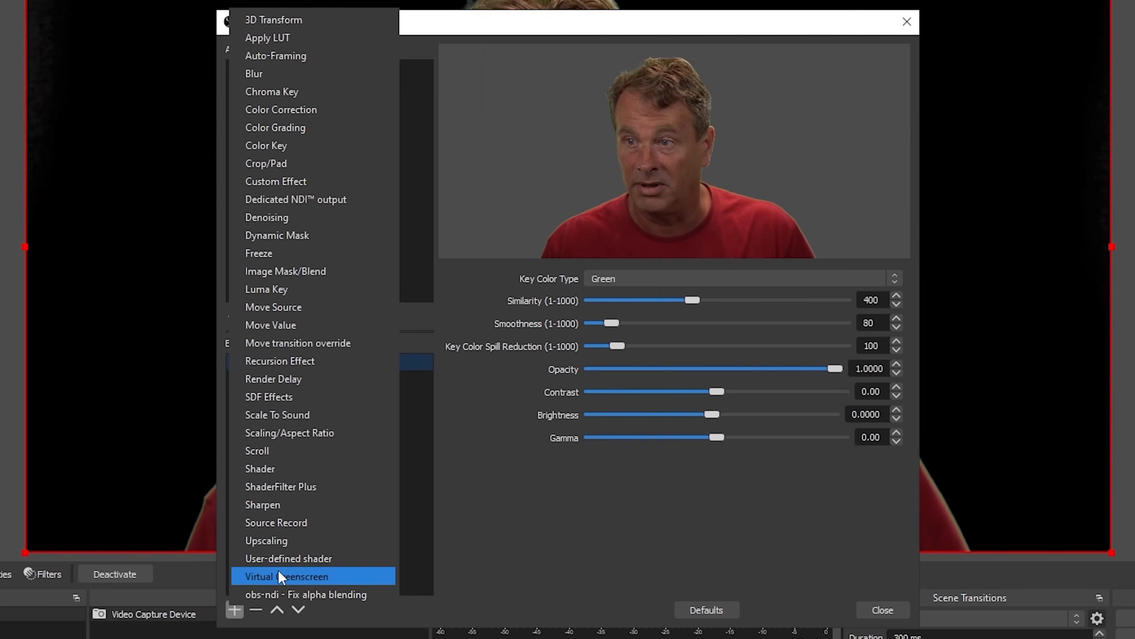
pyautogui.click(328, 371)
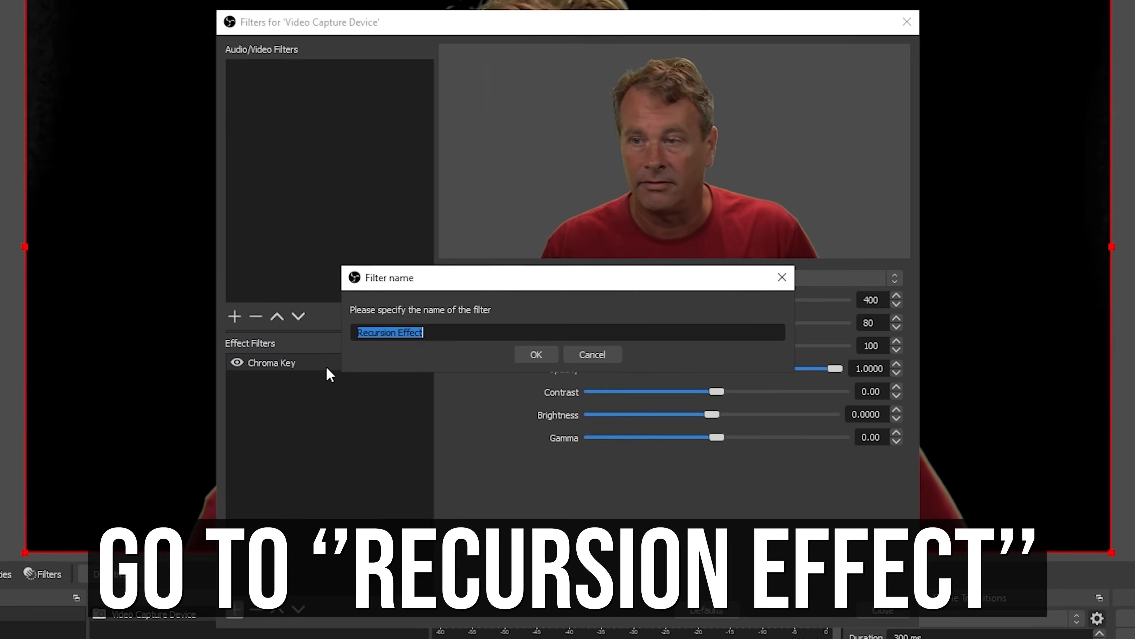
pyautogui.click(466, 353)
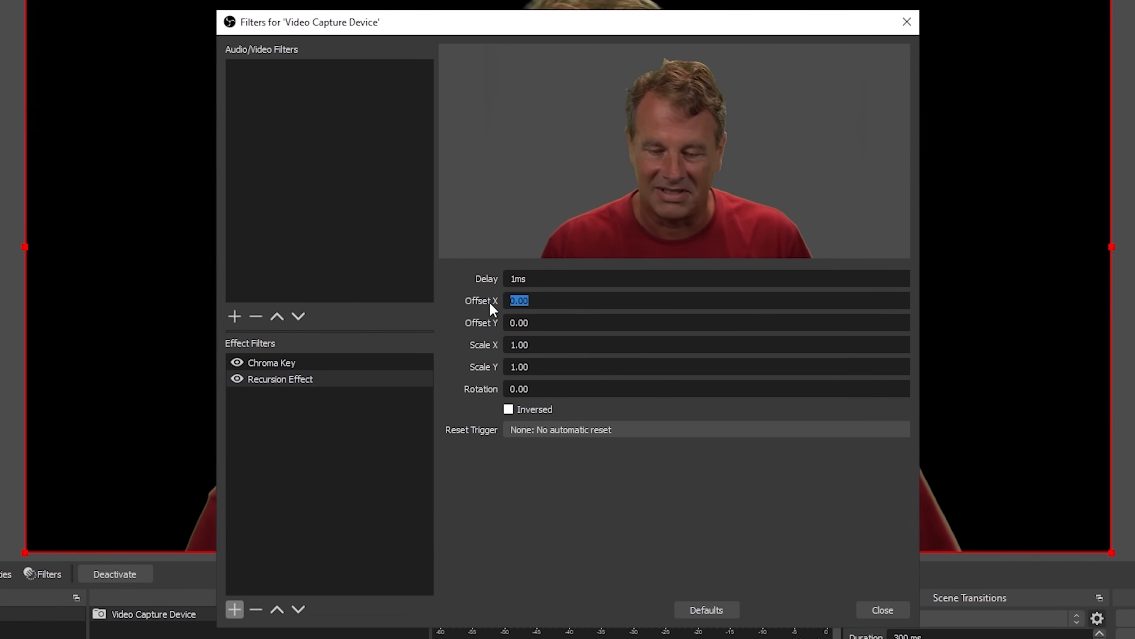
pyautogui.write('1')
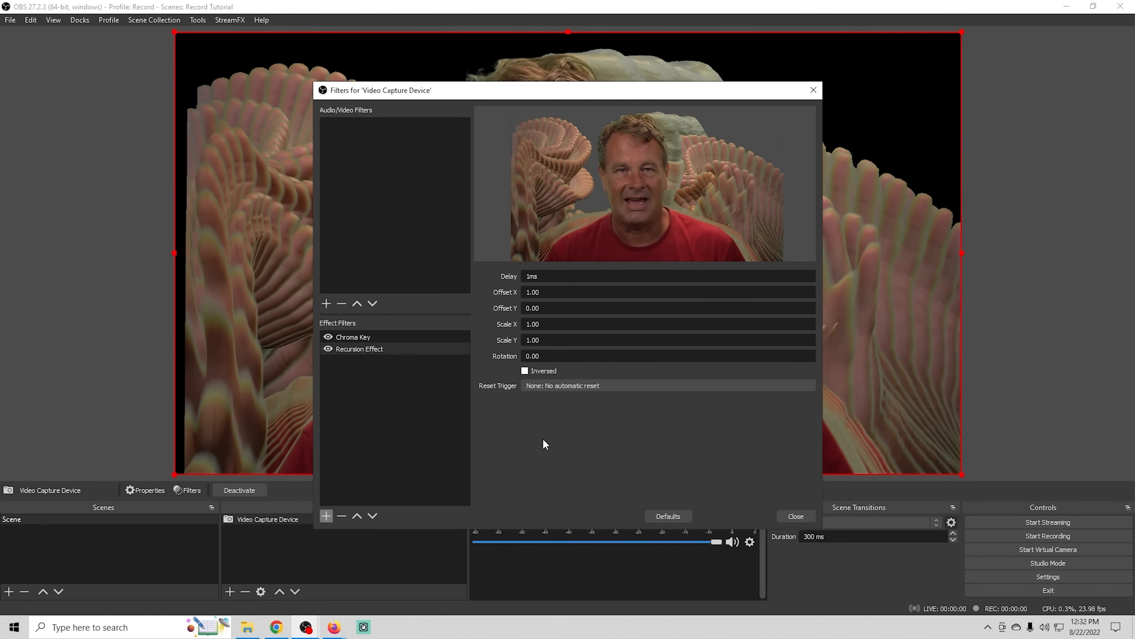
# - Set the Recursion Effect's Delay to 5 ms and its Offset Y to -5
pyautogui.click(549, 276)
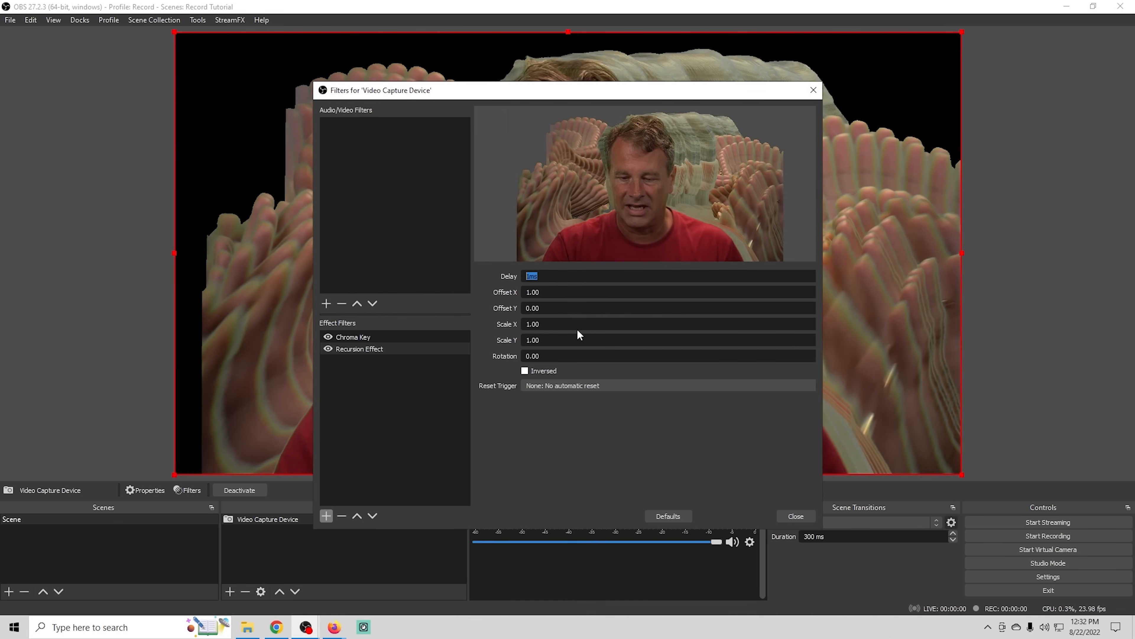
pyautogui.write('5')
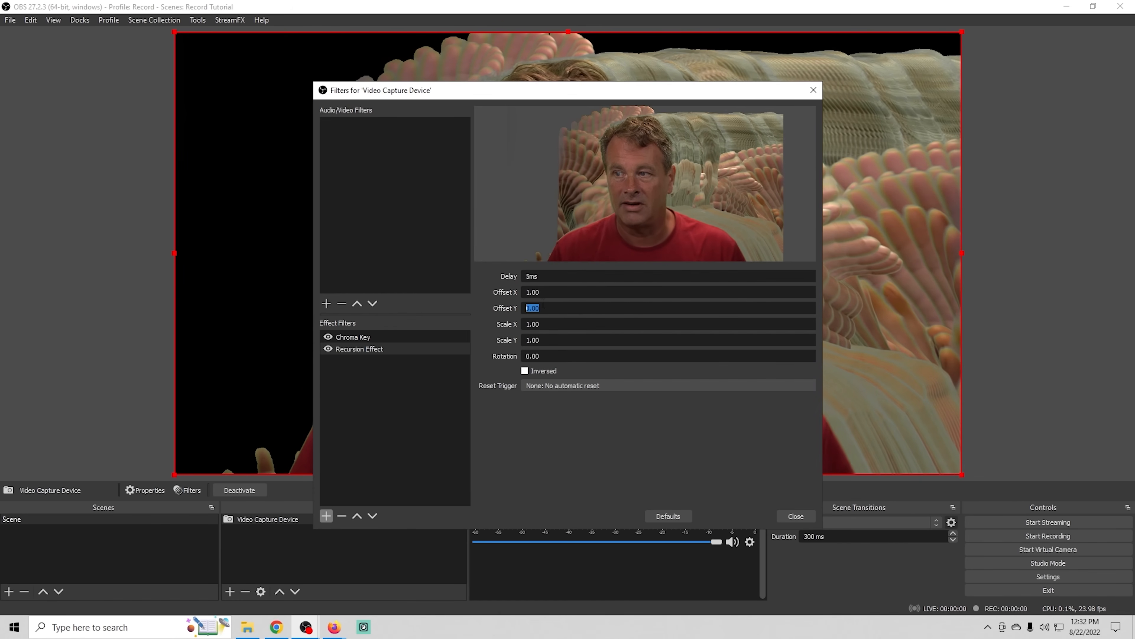
pyautogui.write('-5')
pyautogui.press('Return')
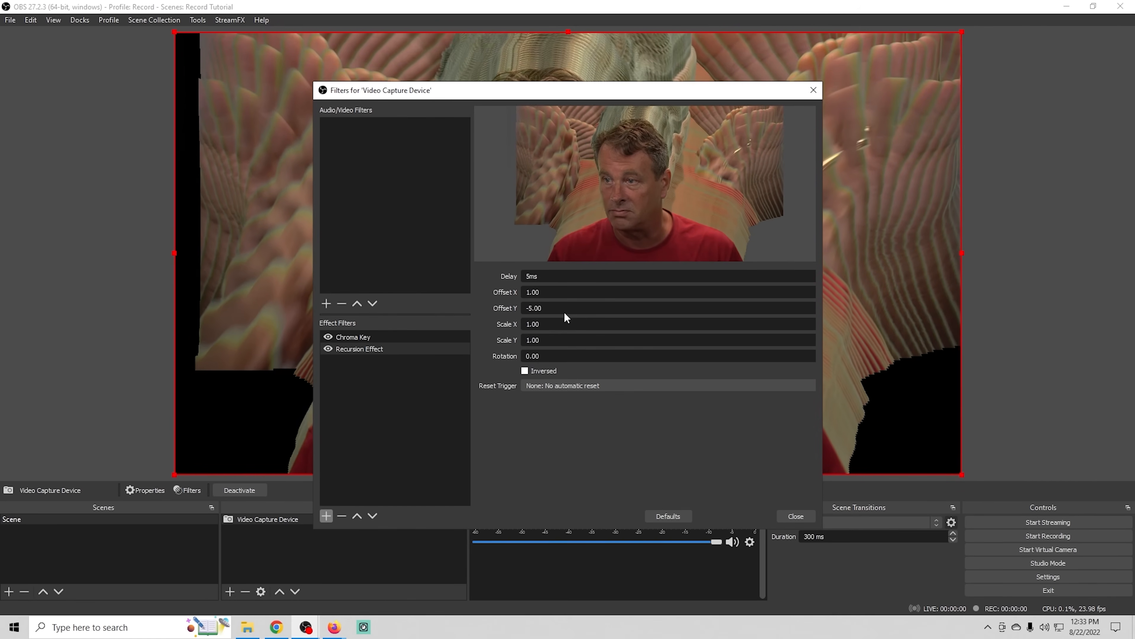
# - Try the Inversed option of the Recursion Effect and turn it off again
pyautogui.moveTo(566, 308); pyautogui.dragTo(497, 294)
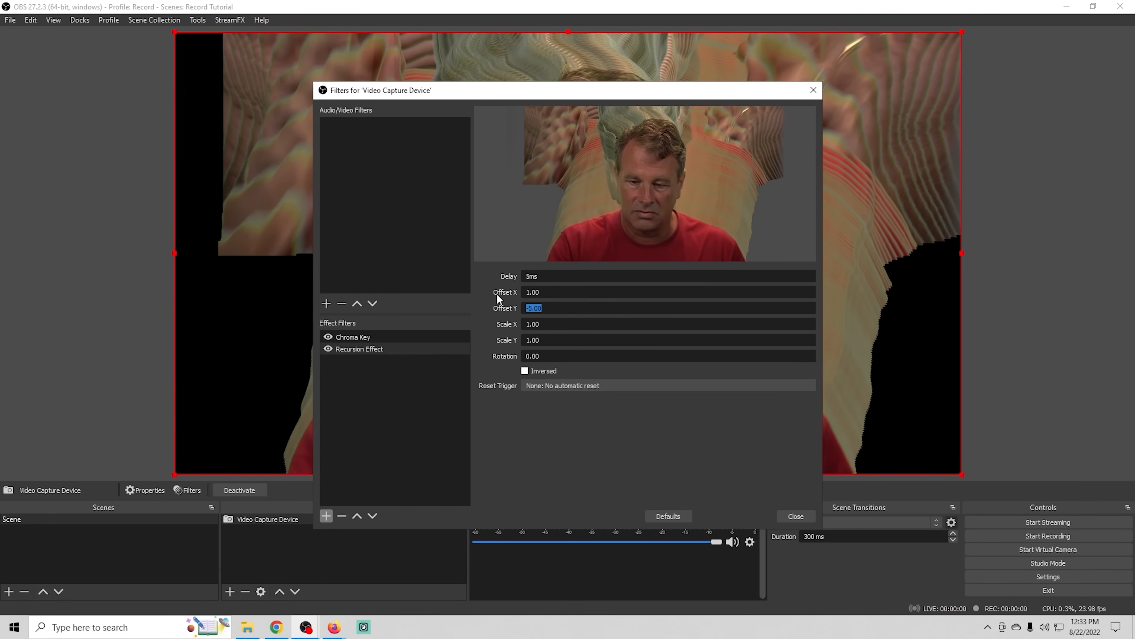
pyautogui.click(586, 472)
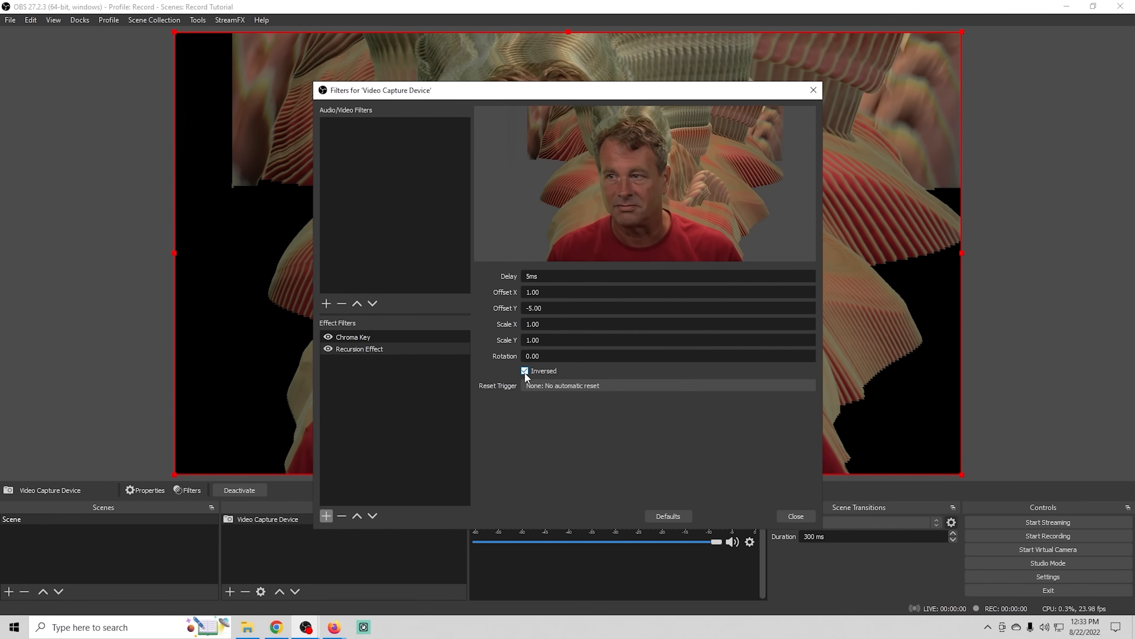
pyautogui.click(524, 370)
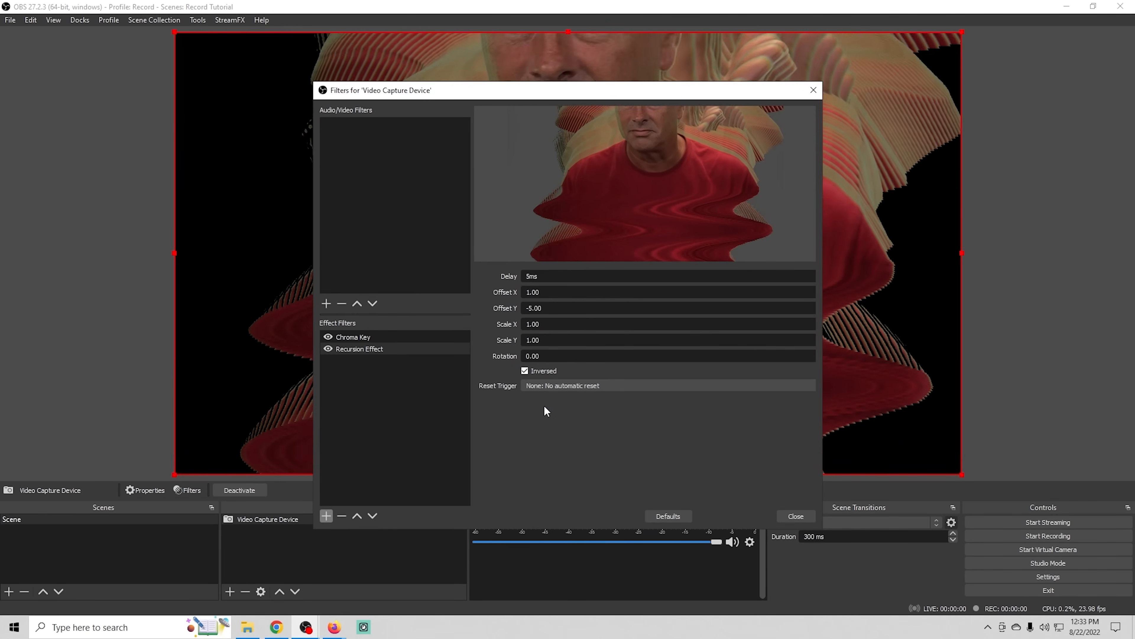
pyautogui.click(525, 371)
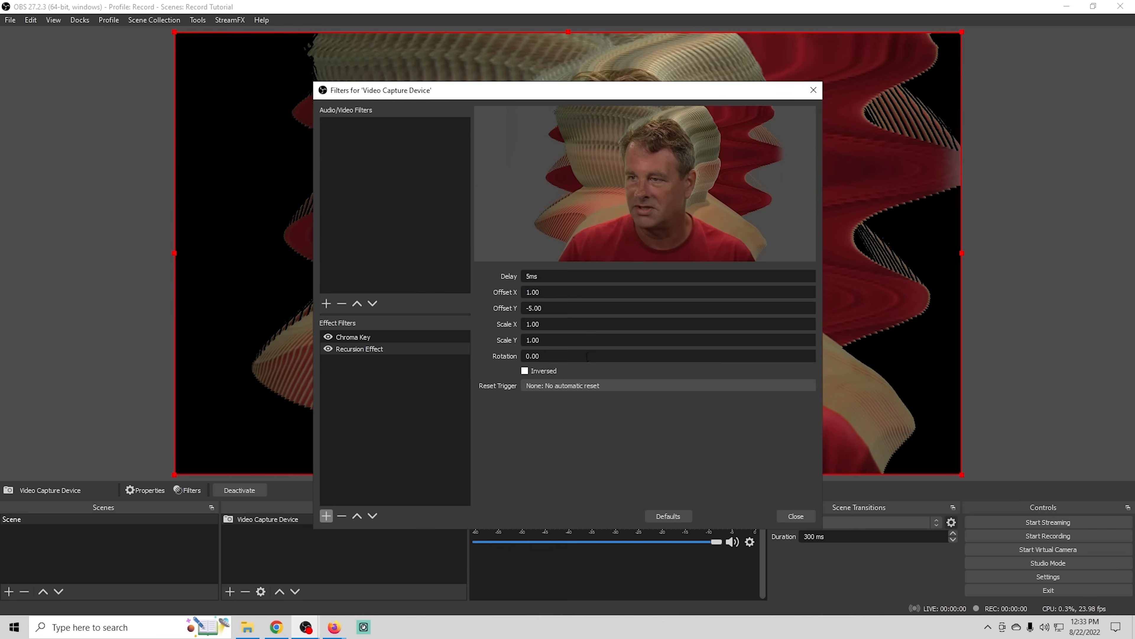
# - Try a Rotation of 15 for the Recursion Effect and reduce it to 5
pyautogui.hotkey('shift', 'Tab')
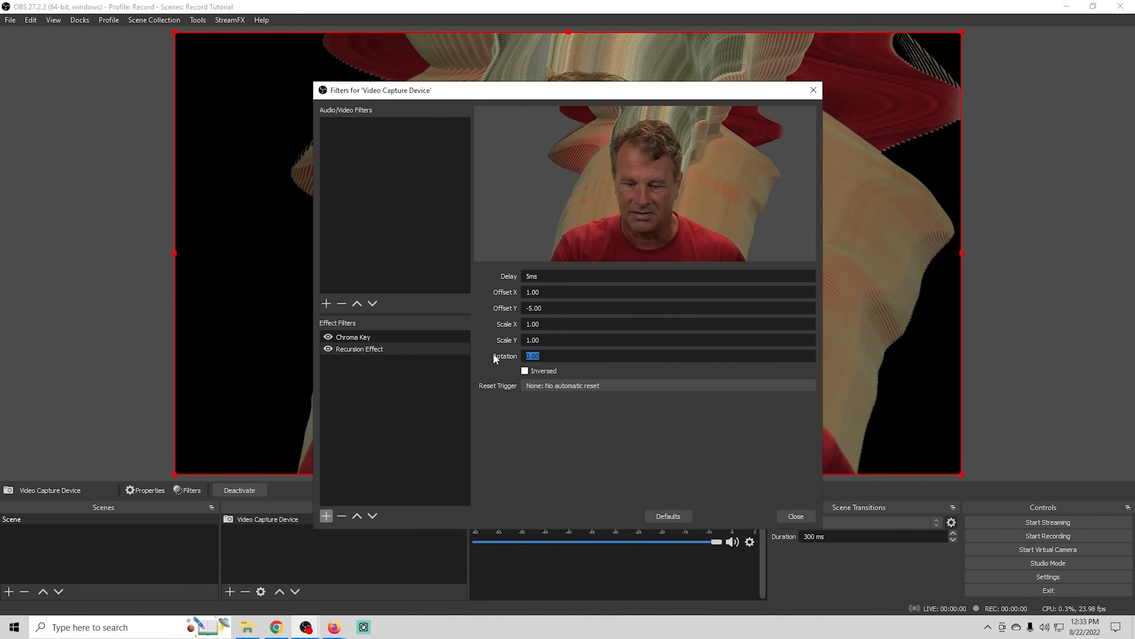
pyautogui.write('15')
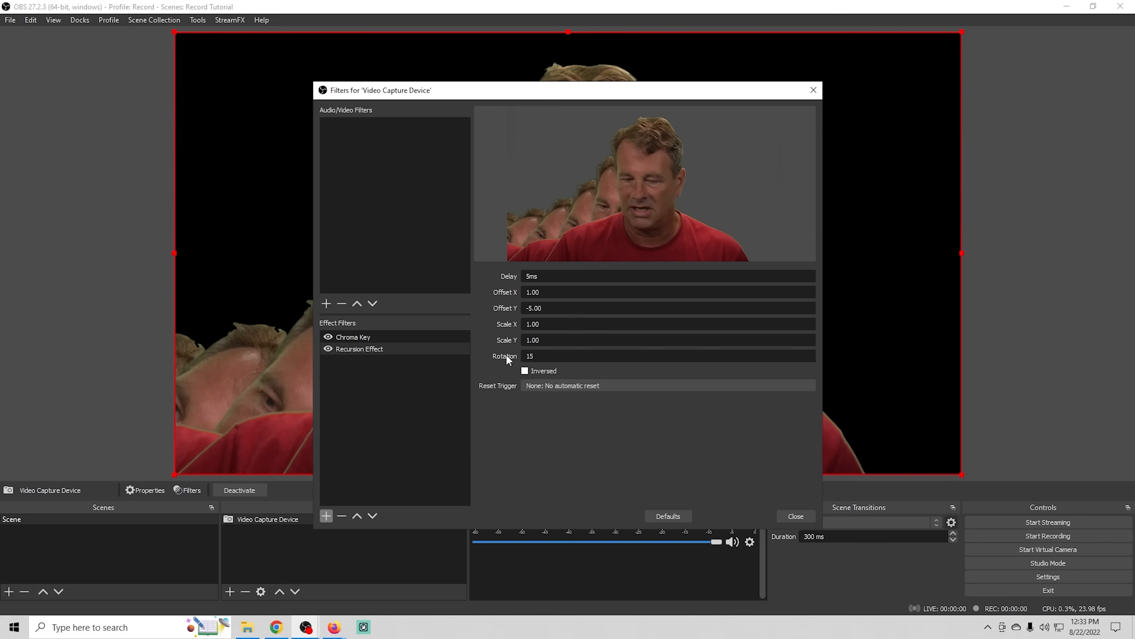
pyautogui.press('BackSpace')
pyautogui.press('BackSpace')
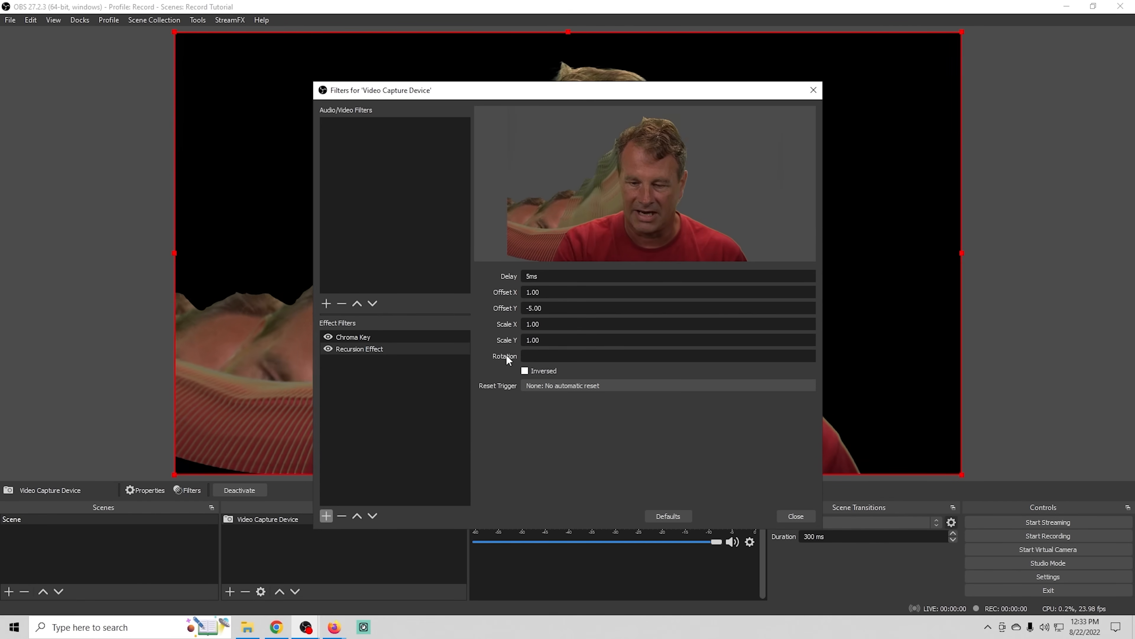
pyautogui.write('5')
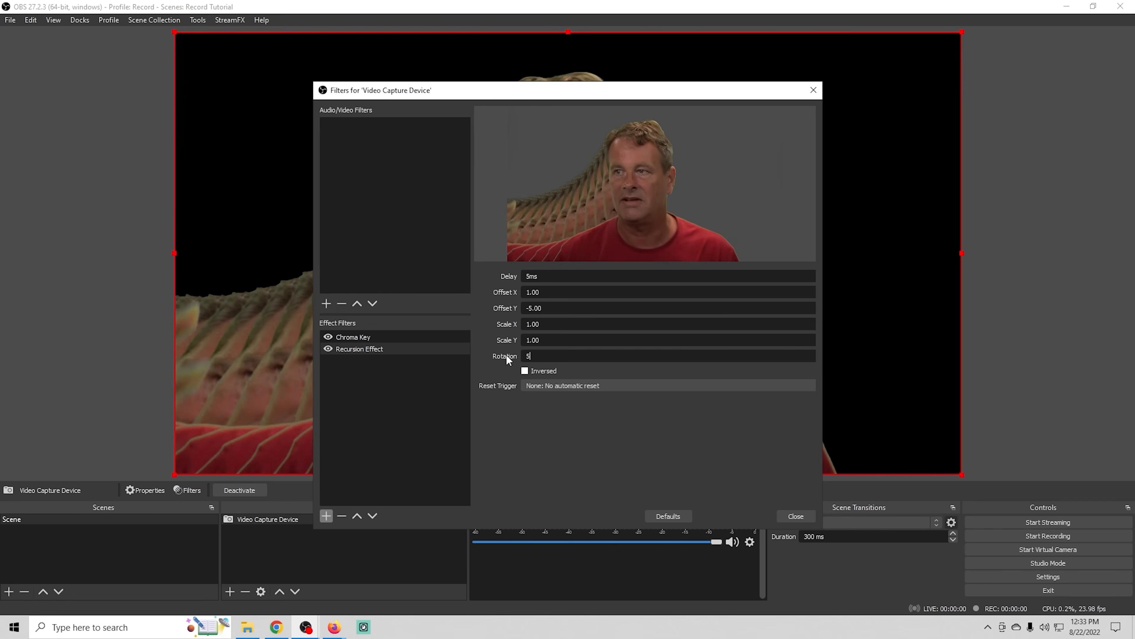
# - Turn on Inversed for the Recursion Effect and set Offset Y to 0
pyautogui.click(524, 371)
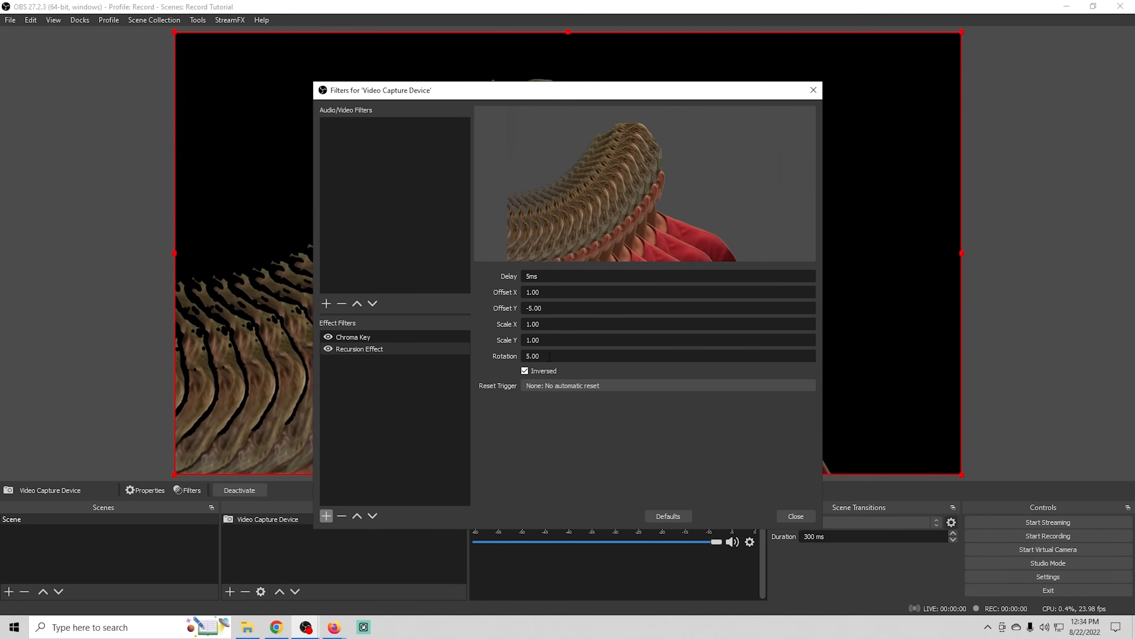
pyautogui.moveTo(544, 308); pyautogui.dragTo(496, 310)
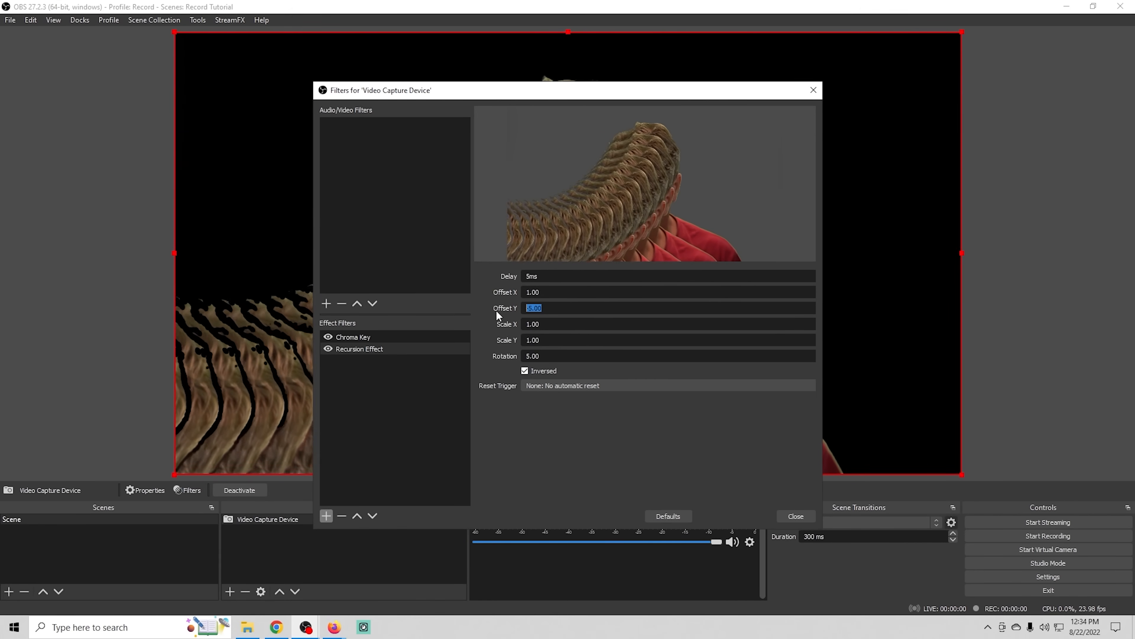
pyautogui.write('0.00')
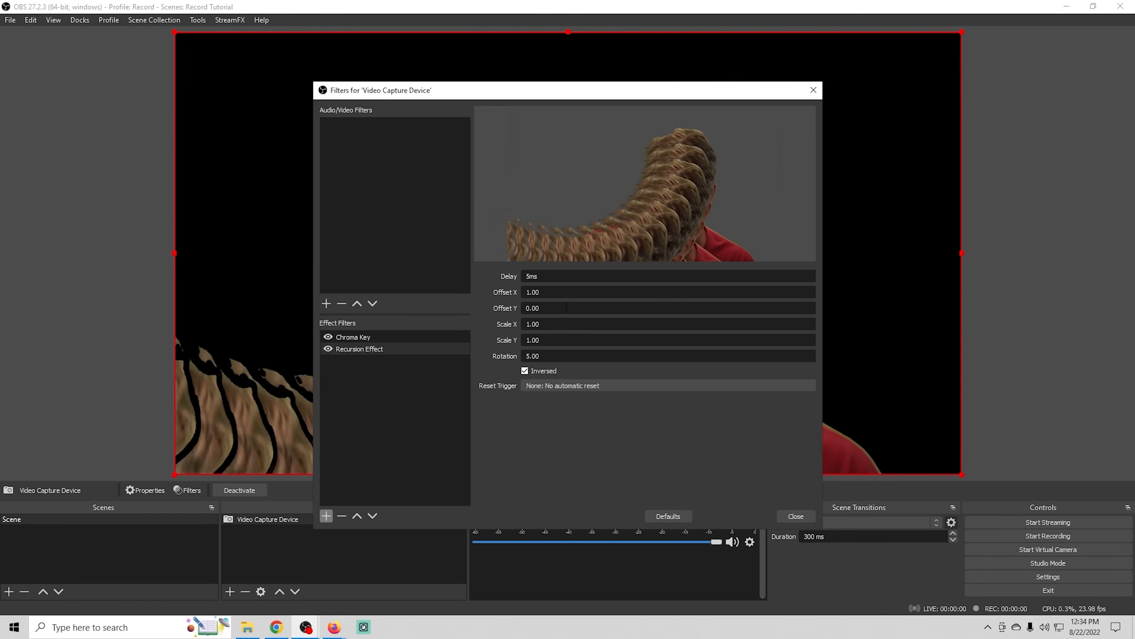
# - Try Offset X values of 6 and 10 on the Recursion Effect and turn off Inversed
pyautogui.moveTo(561, 292); pyautogui.dragTo(478, 292)
pyautogui.write('6')
pyautogui.click(514, 439)
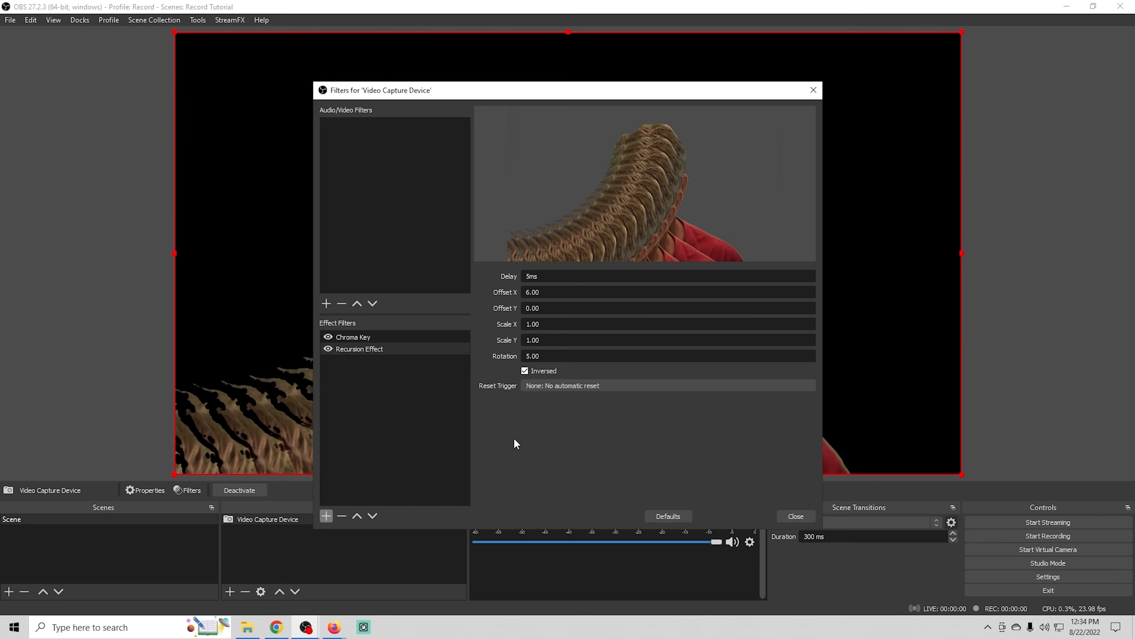
pyautogui.moveTo(550, 292); pyautogui.dragTo(469, 281)
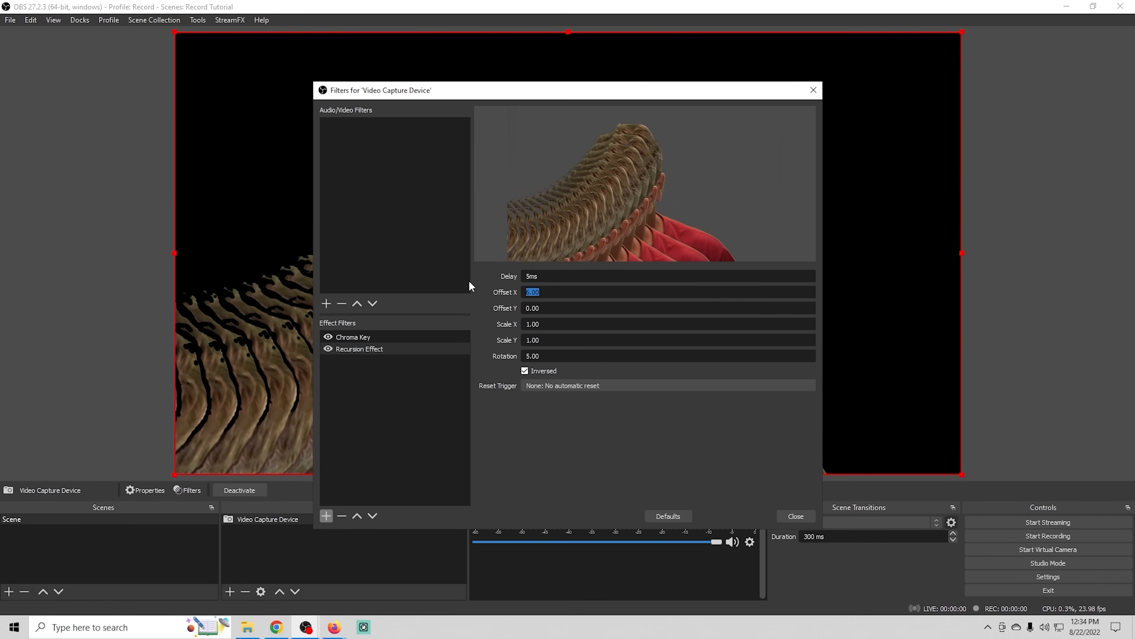
pyautogui.write('10')
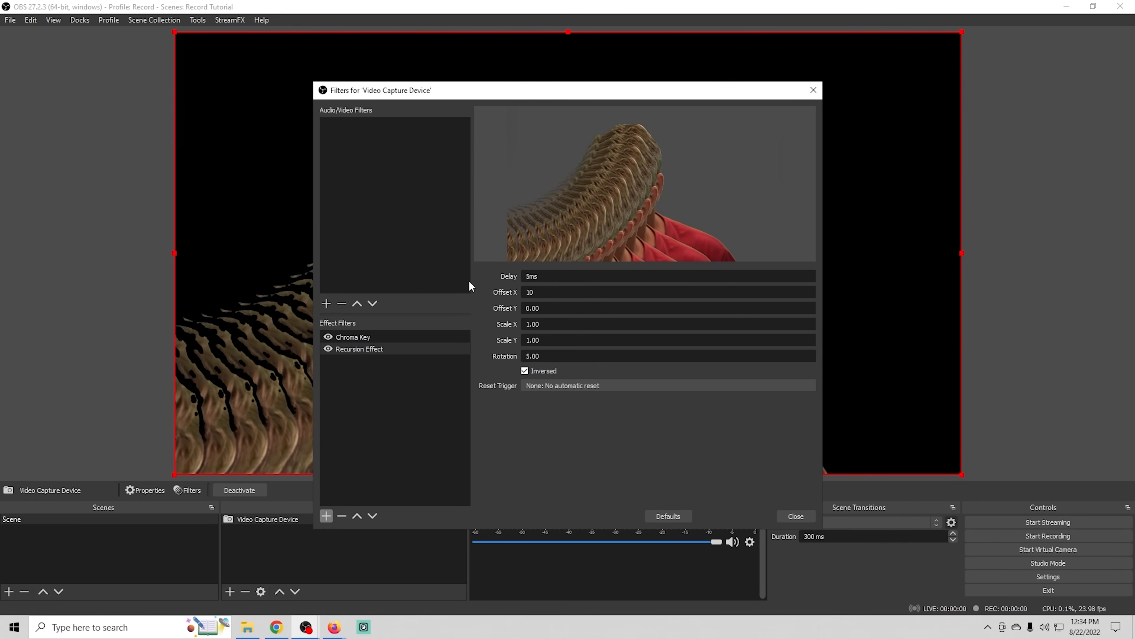
pyautogui.click(566, 463)
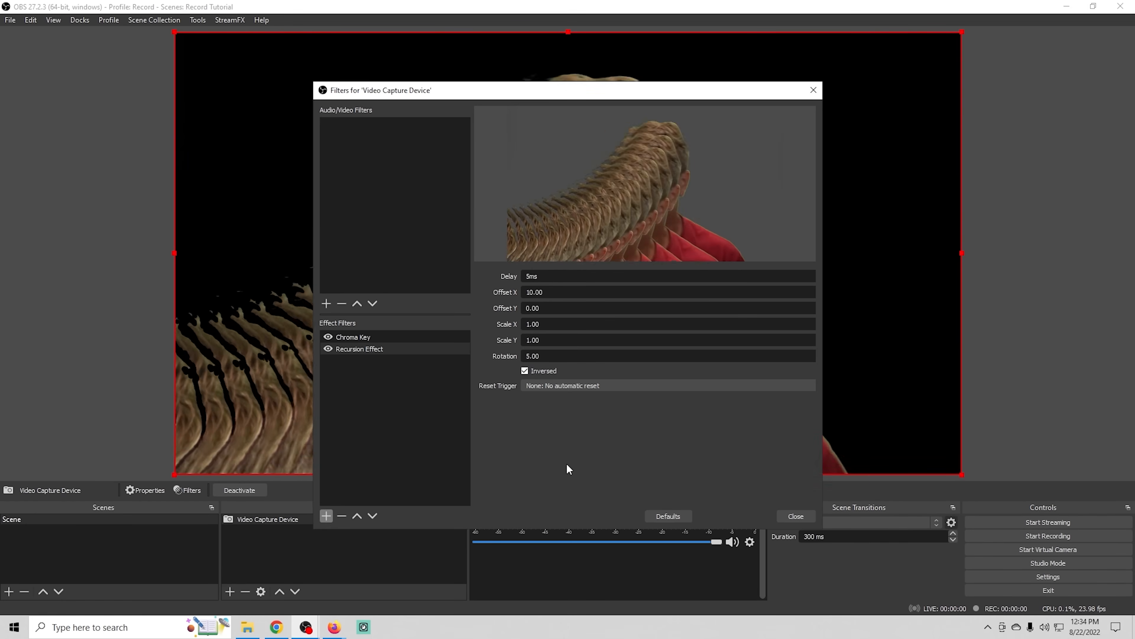
pyautogui.click(525, 370)
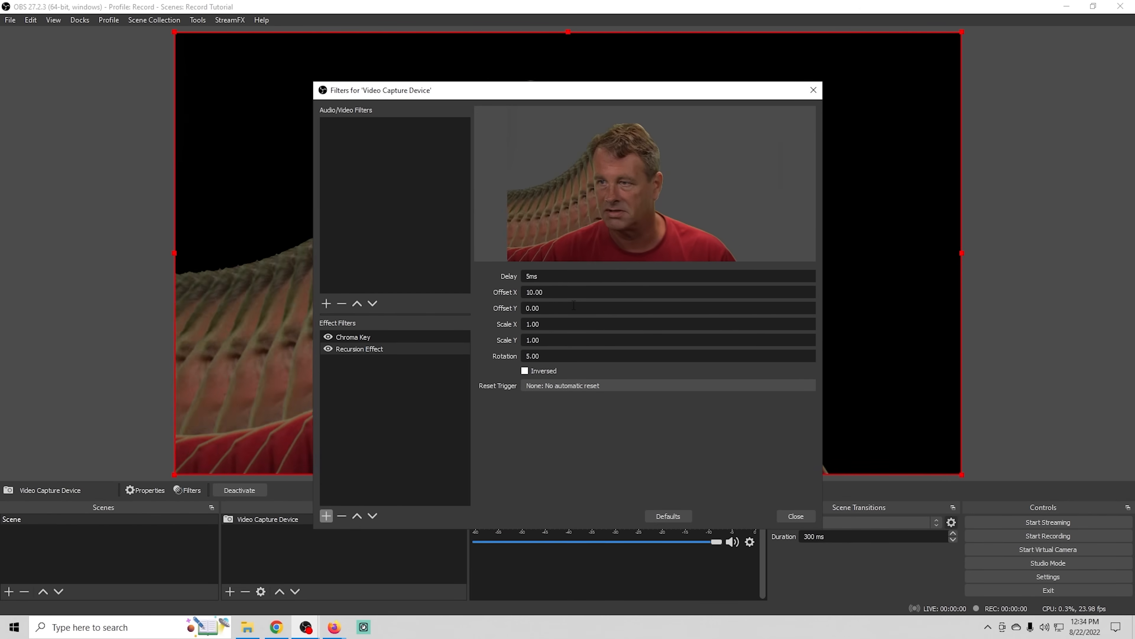
# - Try larger recursion offsets with Offset X at 50 and Offset Y at -50
pyautogui.moveTo(567, 294); pyautogui.dragTo(469, 294)
pyautogui.write('50')
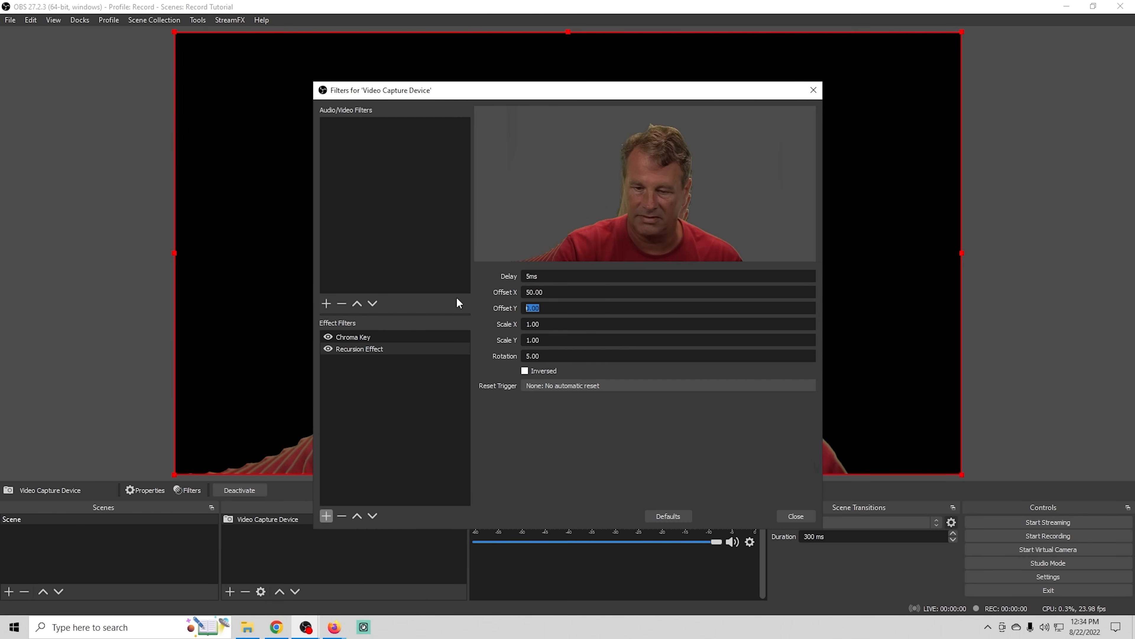
pyautogui.write('-')
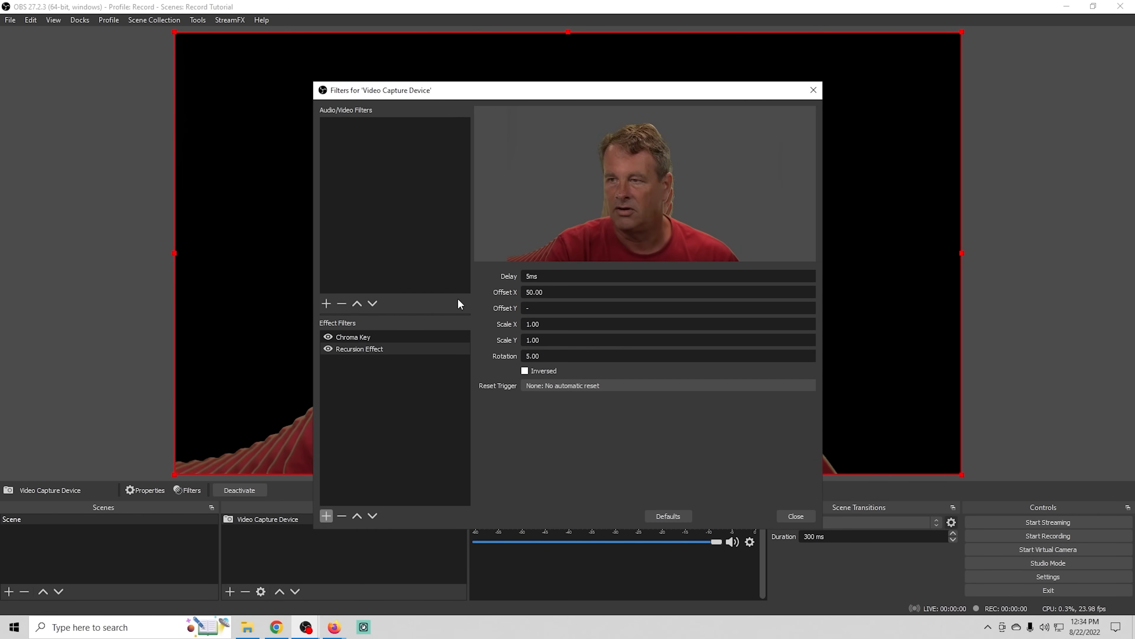
pyautogui.write('50')
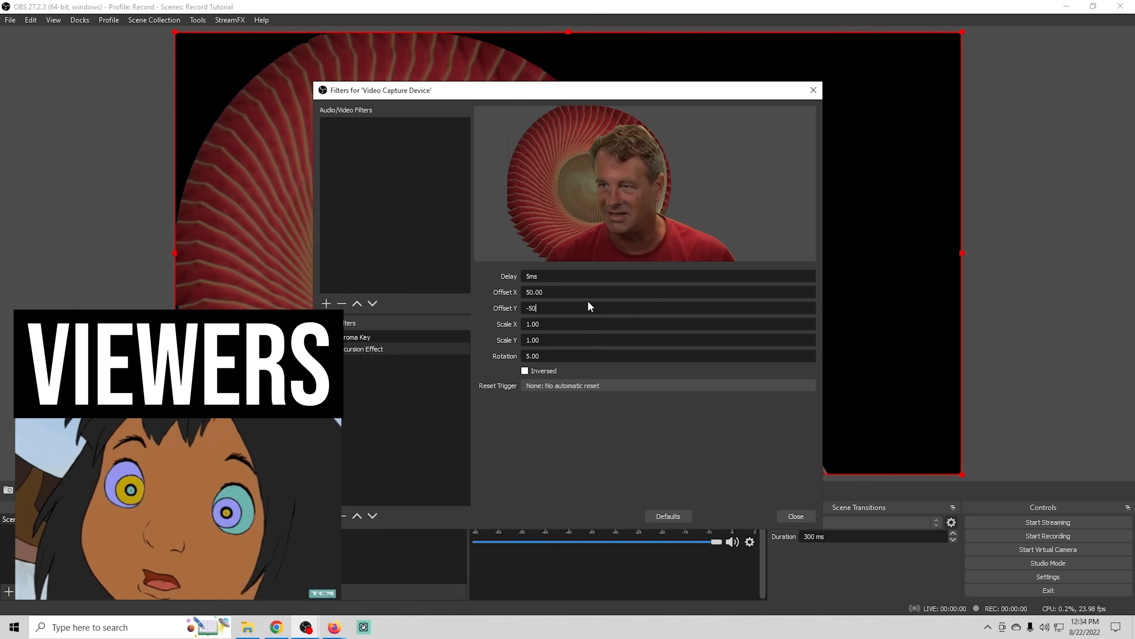
# - Try an Offset Y of 30 for the recursion, and set both Offset X and Offset Y to 15
pyautogui.moveTo(546, 308); pyautogui.dragTo(507, 295)
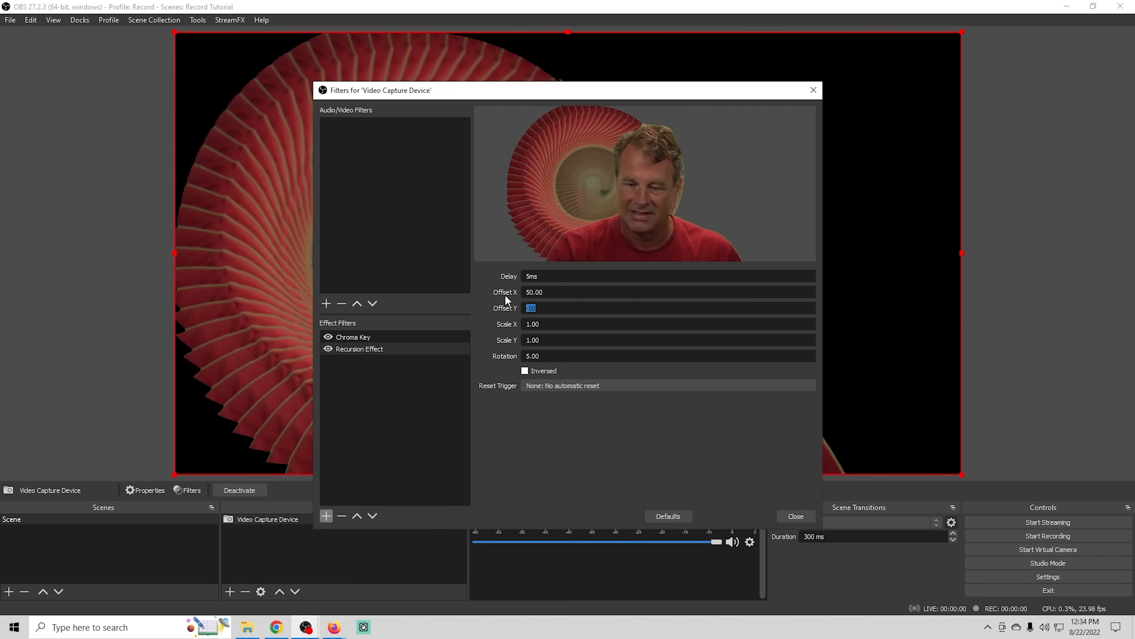
pyautogui.write('30')
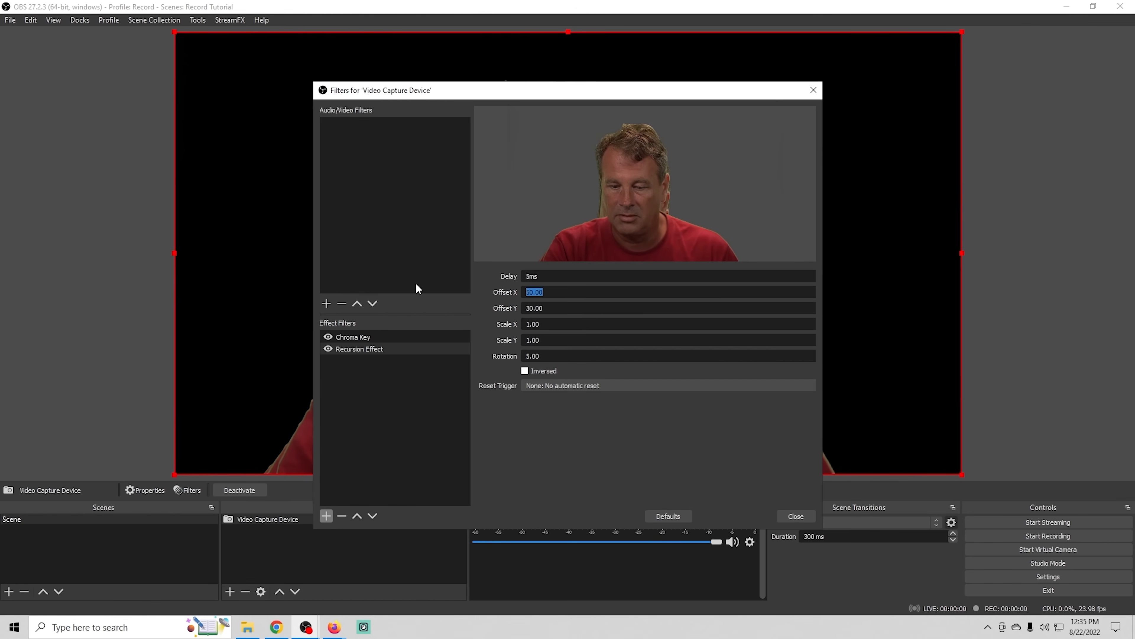
pyautogui.write('15')
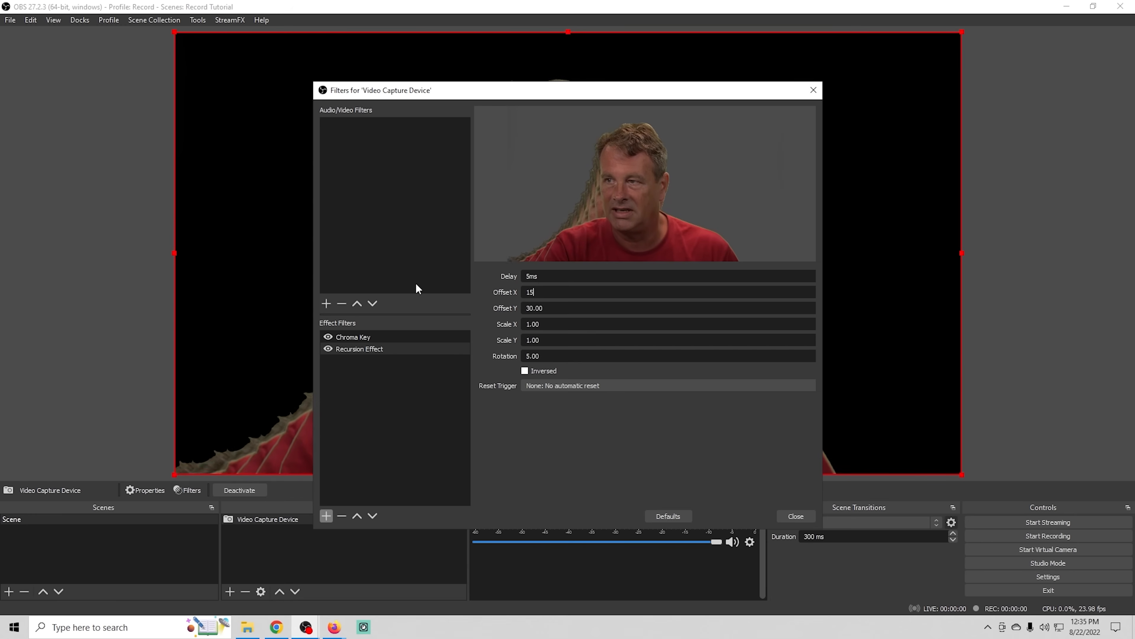
pyautogui.click(502, 404)
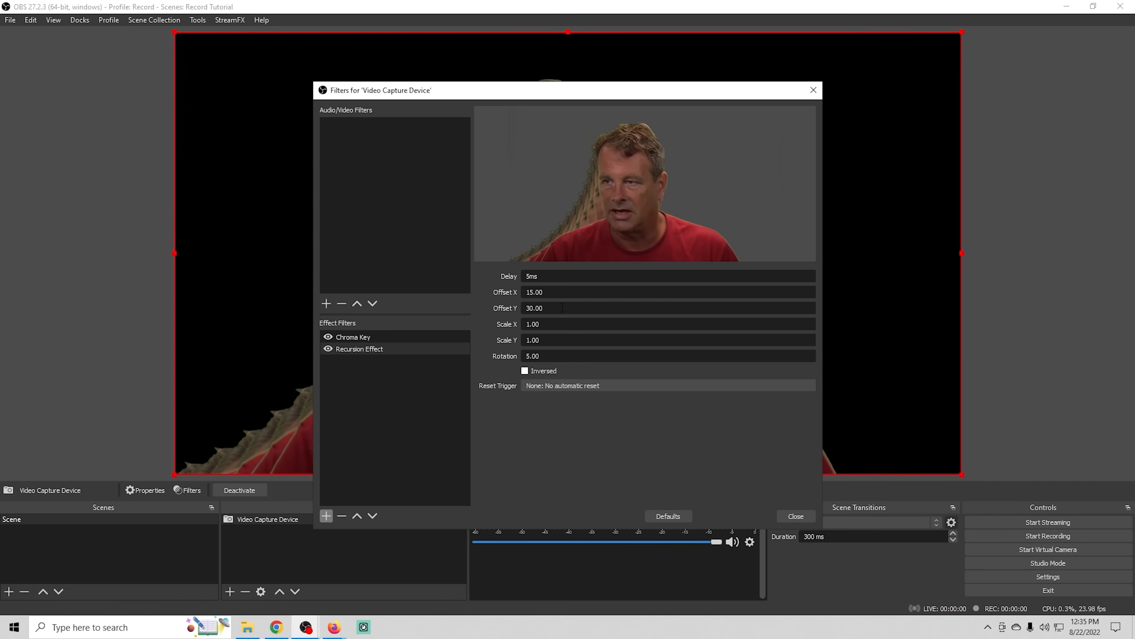
pyautogui.write('15')
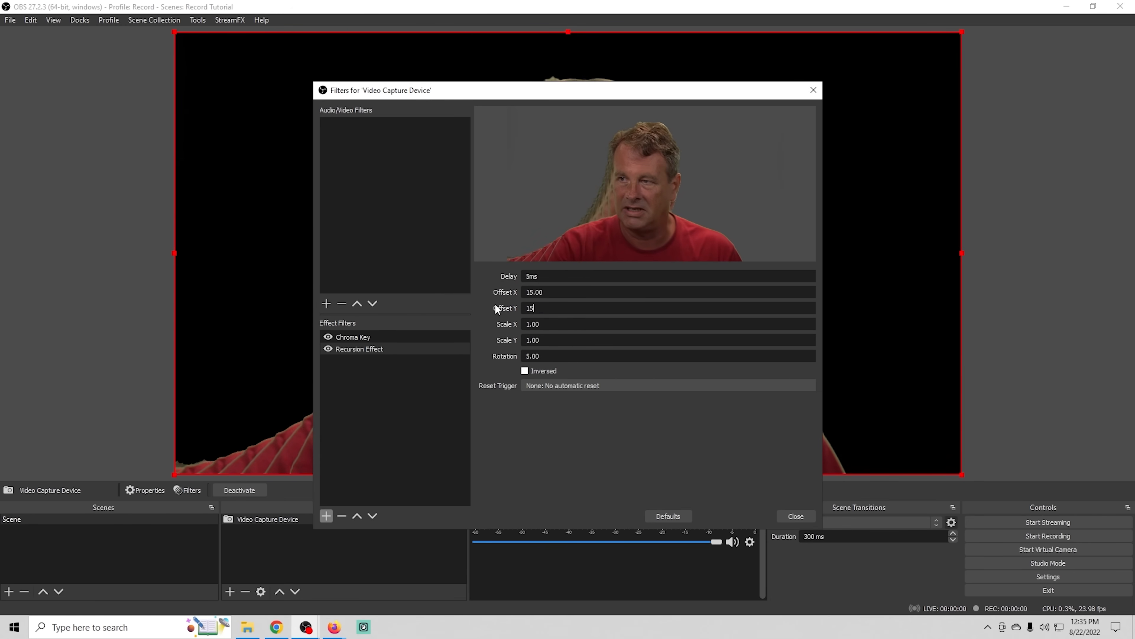
pyautogui.click(587, 469)
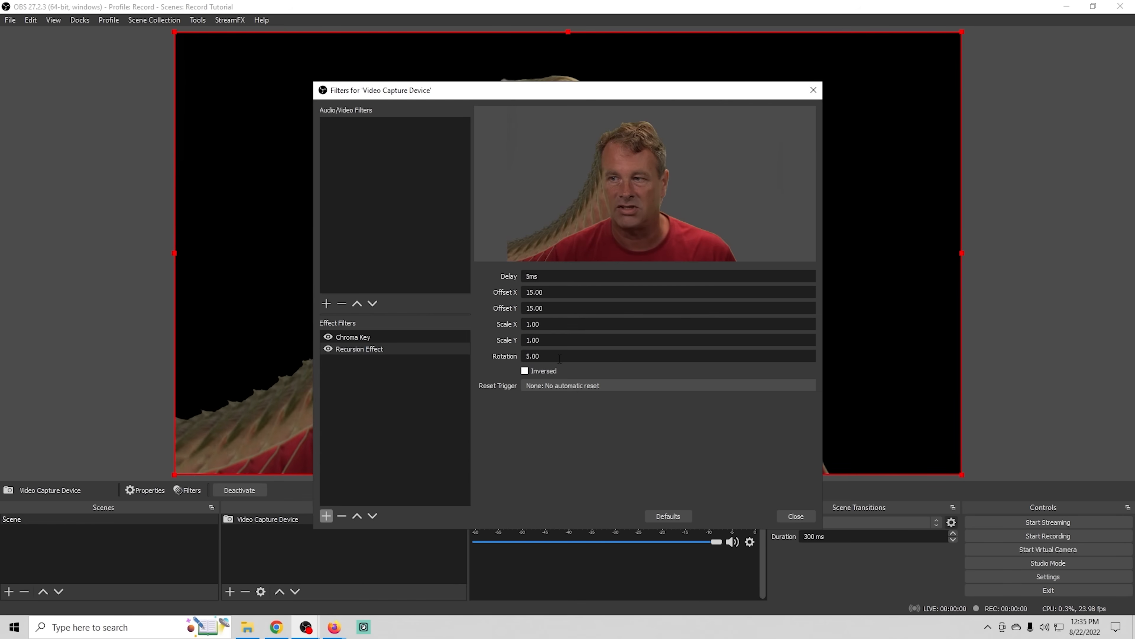
# - Set the recursion's Rotation to 0, leave Inversed off after trying it, and close the camera's filters
pyautogui.write('0')
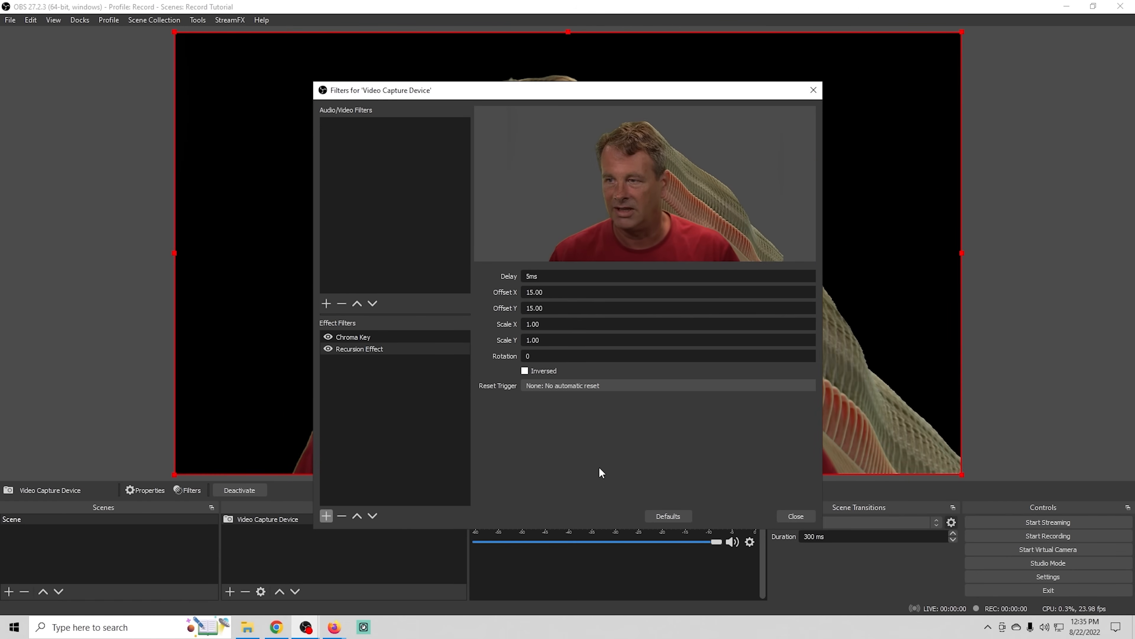
pyautogui.click(527, 370)
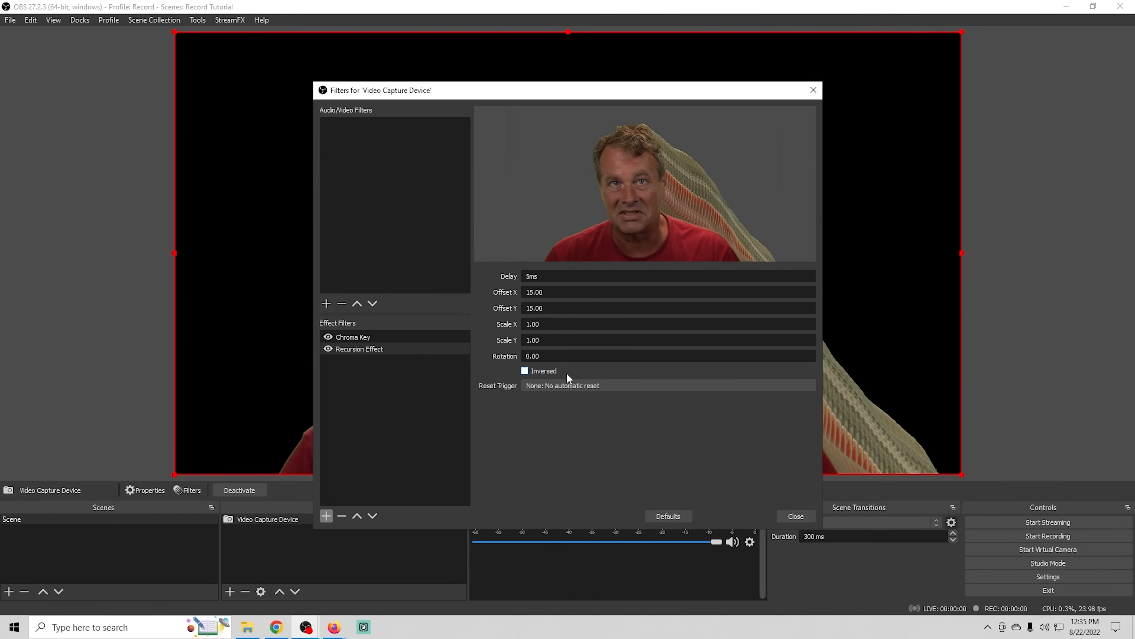
pyautogui.click(795, 516)
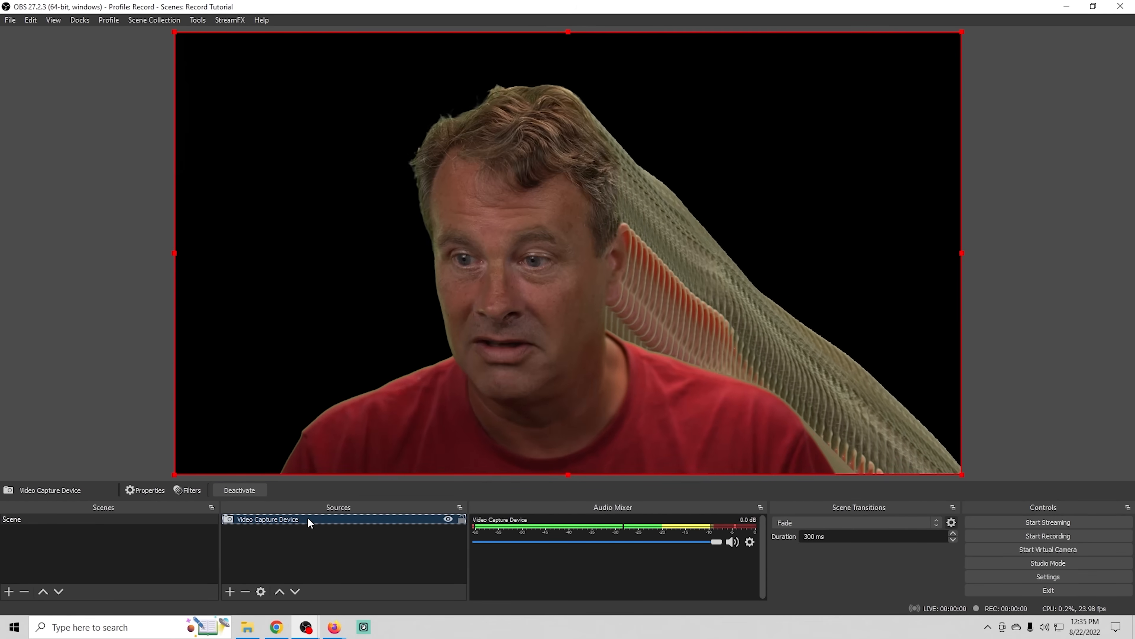
# - Turn off the Recursion Effect filter on the Video Capture Device, keep Chroma Key on, and close its filters
pyautogui.rightClick(307, 518)
pyautogui.click(353, 497)
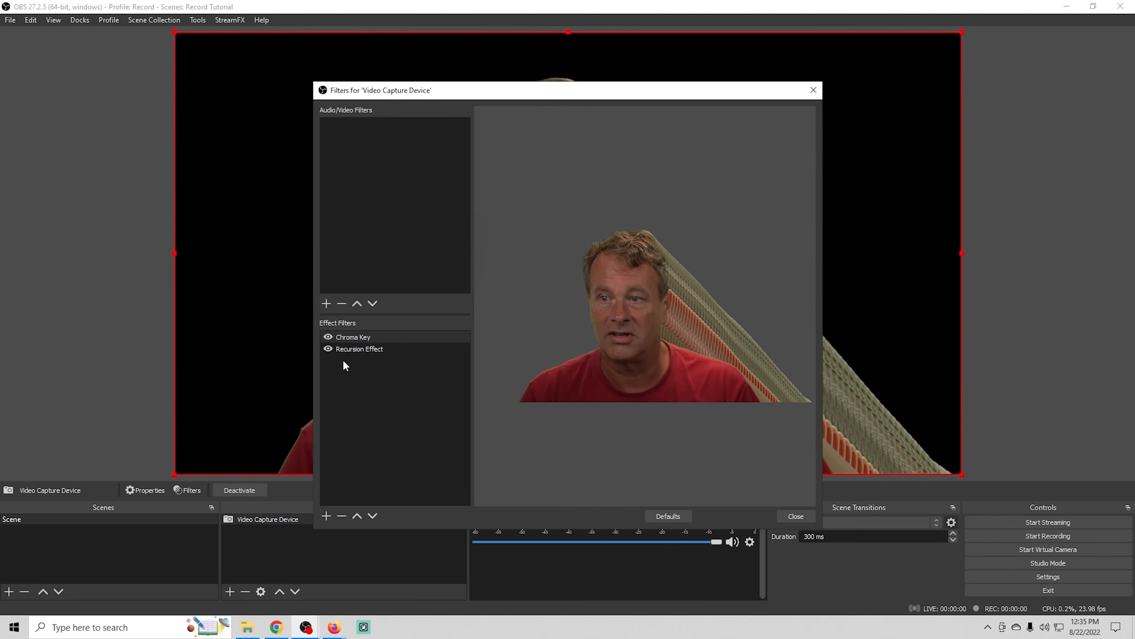
pyautogui.click(328, 349)
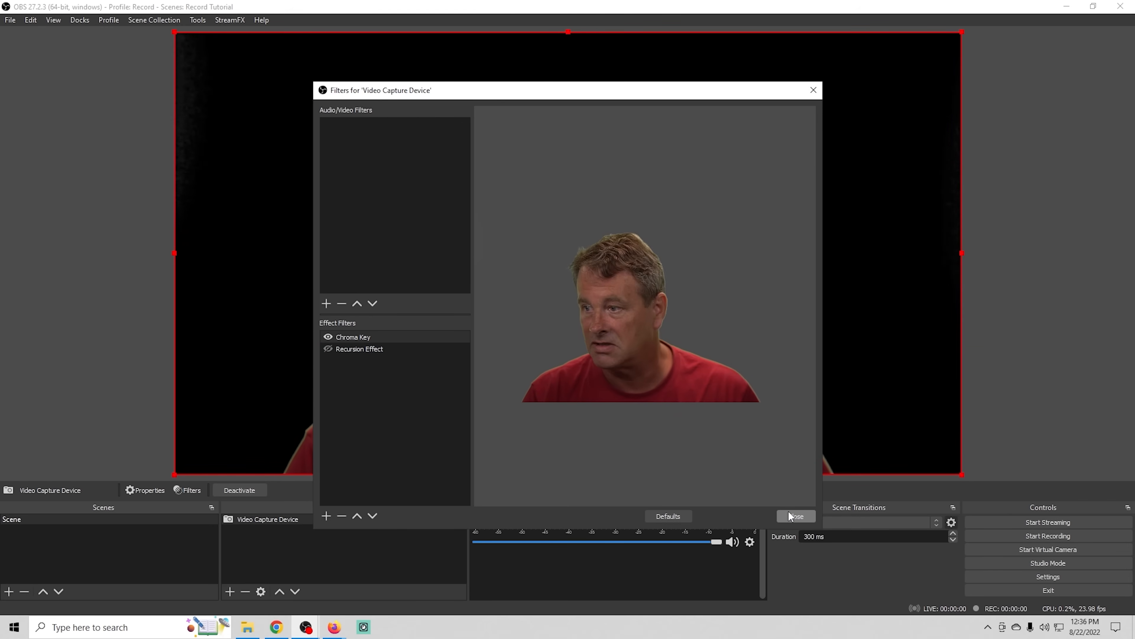
pyautogui.click(795, 516)
# - Assign L as the toggle hotkey for the Video Capture Device's Recursion Effect and save the settings
pyautogui.click(1028, 576)
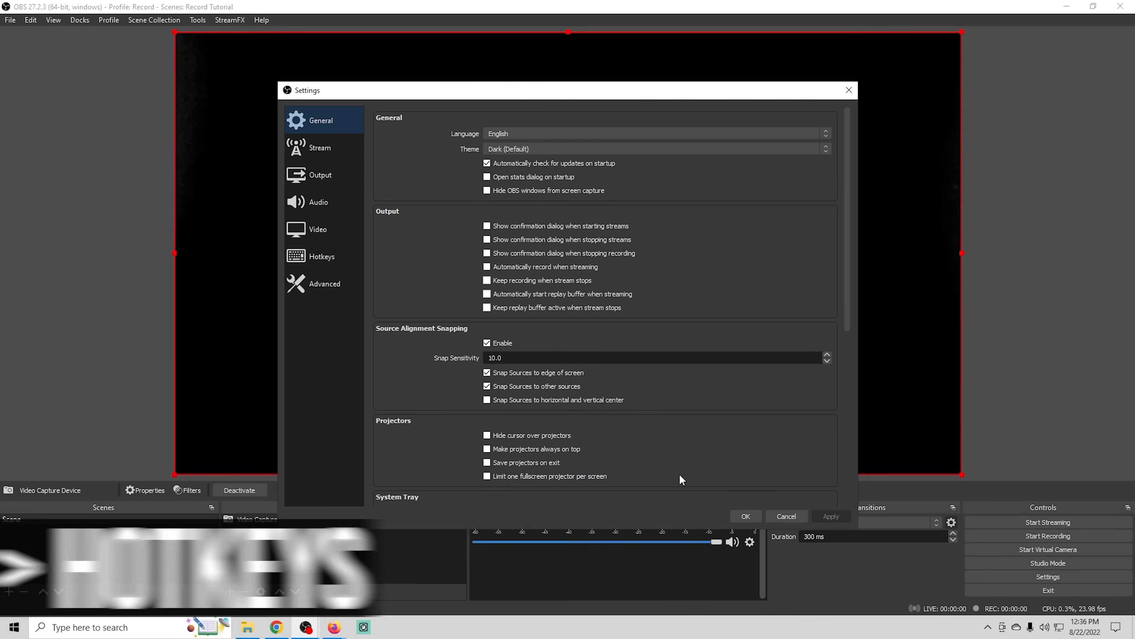
pyautogui.click(326, 257)
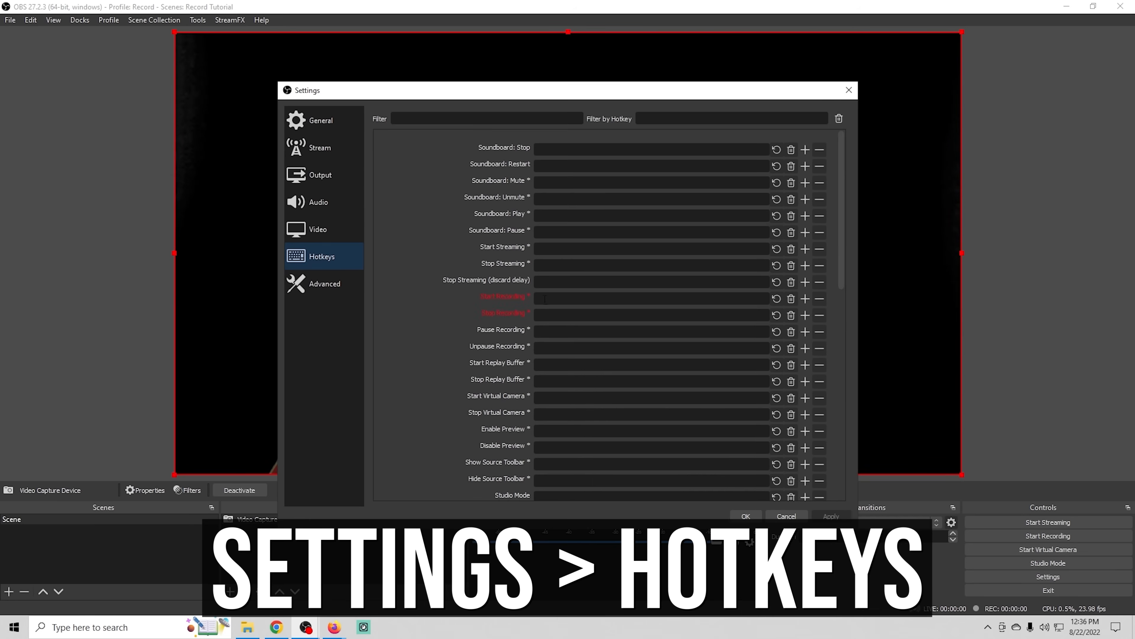
pyautogui.scroll(-6, 545, 298)
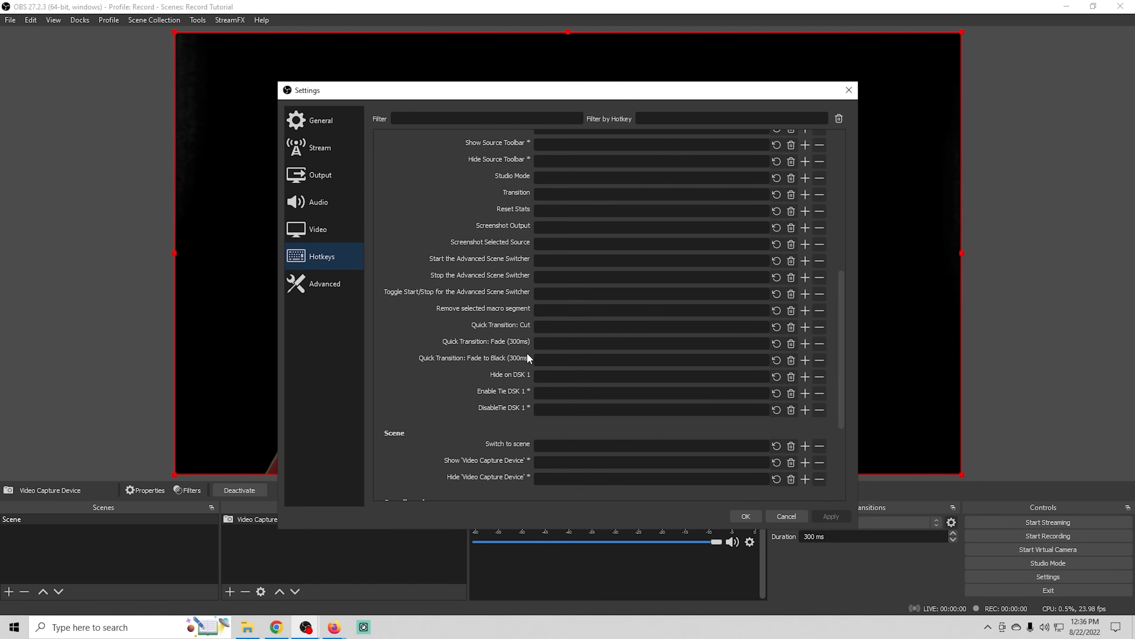
pyautogui.scroll(-3, 492, 403)
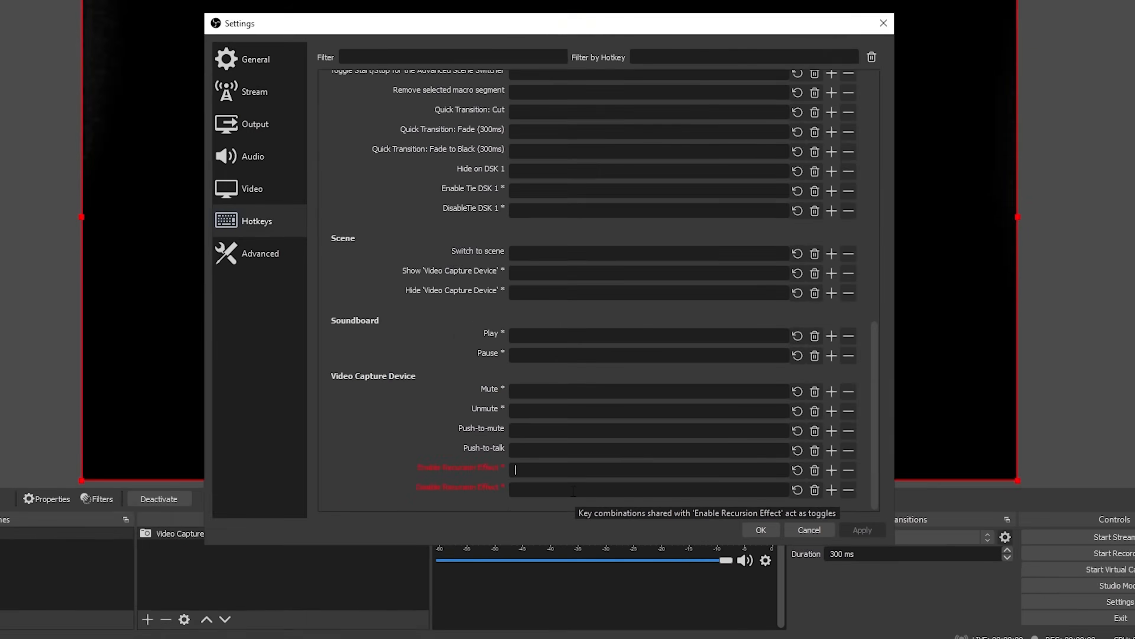
pyautogui.press('l')
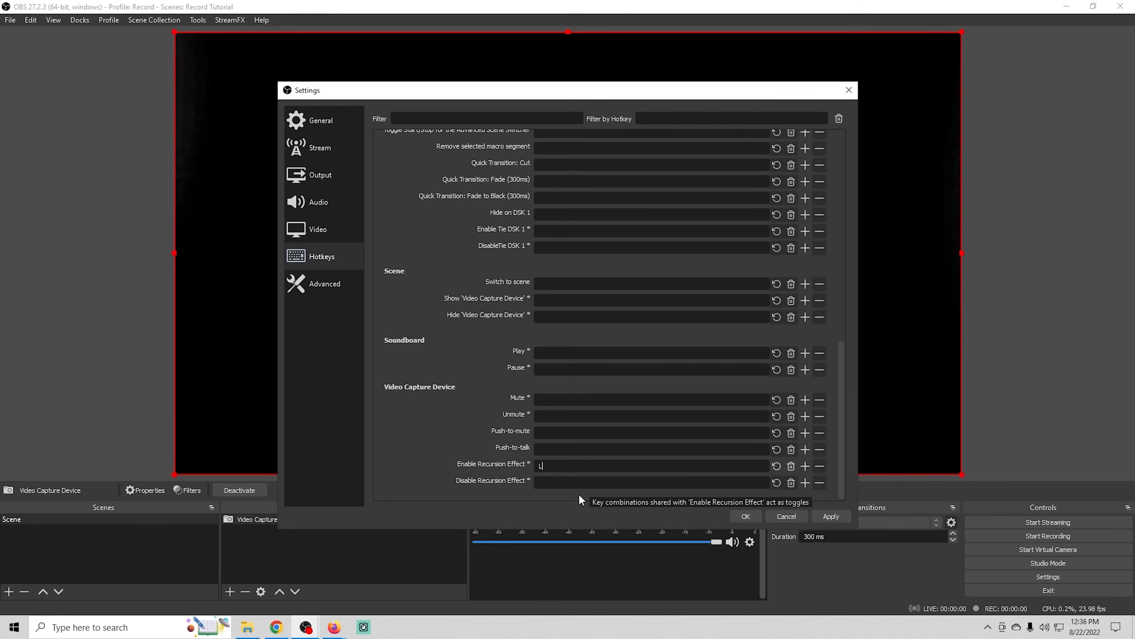
pyautogui.click(746, 515)
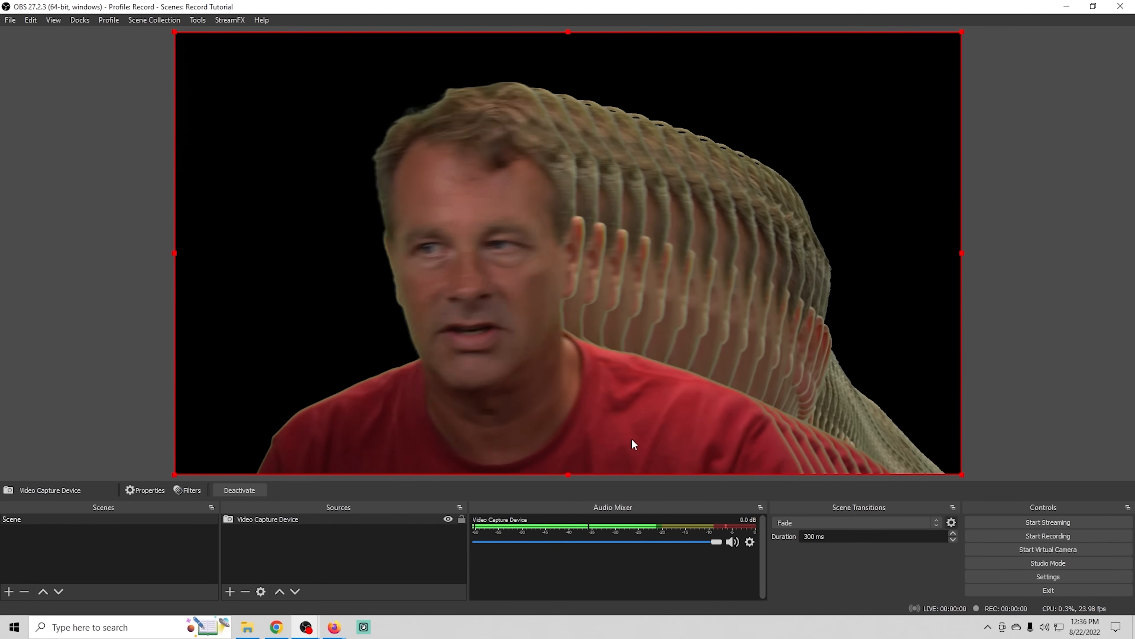
# - Test the L hotkey by toggling the Recursion Effect on and off in the preview, leaving it off
pyautogui.press('l')
pyautogui.press('l')
pyautogui.press('l')
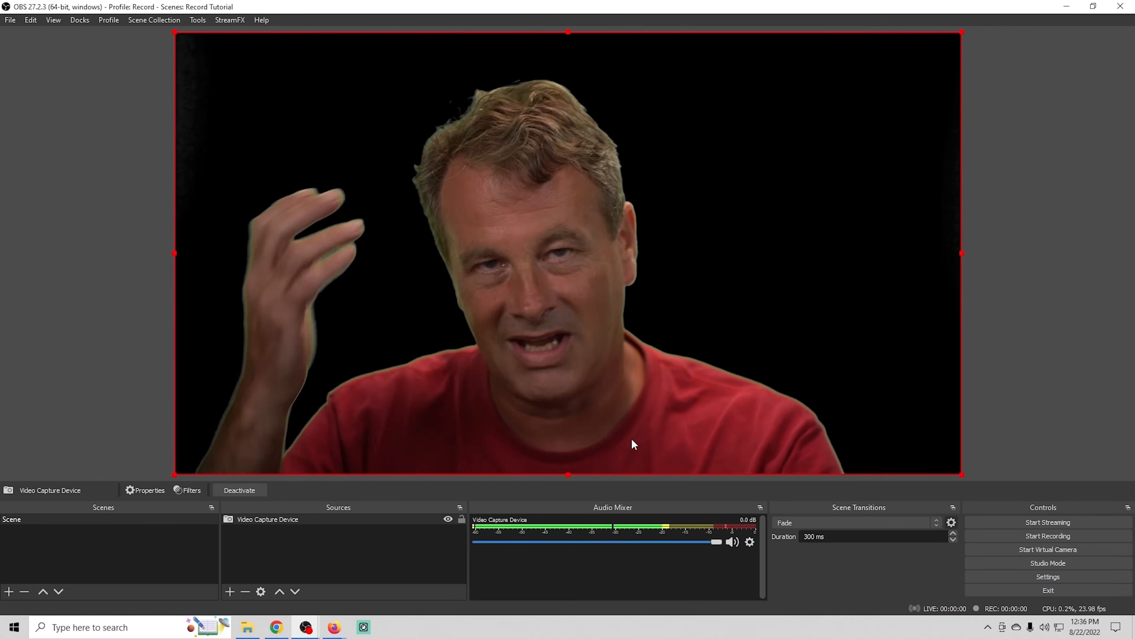